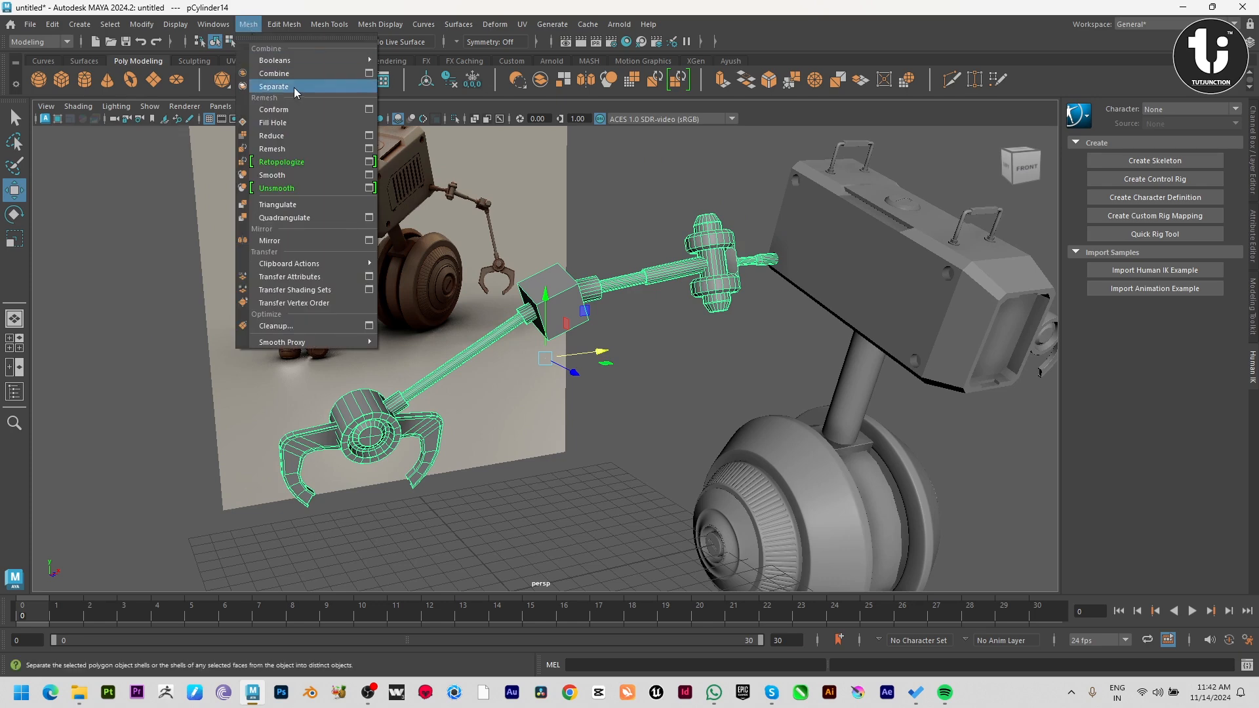
Separate the combined left robot arm mesh into its individual parts.
click(295, 88)
click(590, 226)
alt+drag(627, 289, 663, 345)
click(581, 293)
alt+drag(580, 293, 212, 271)
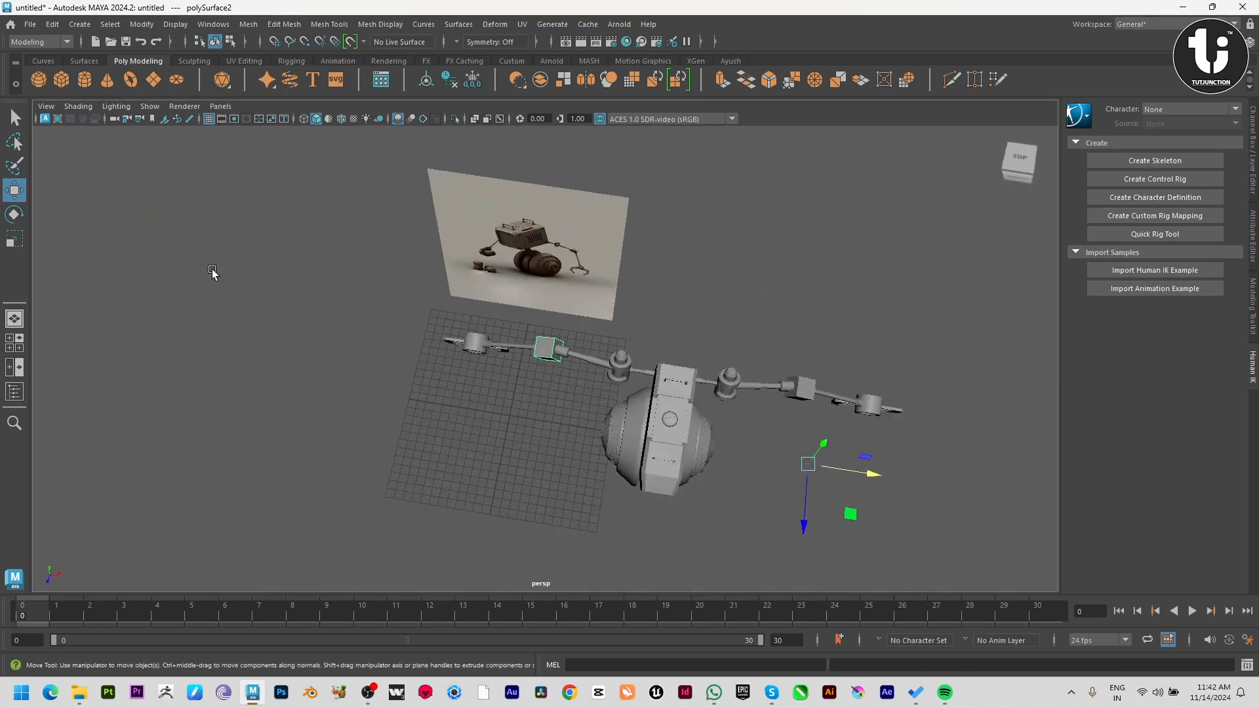
Select all the separated arm parts and center their pivots.
drag(405, 361, 403, 361)
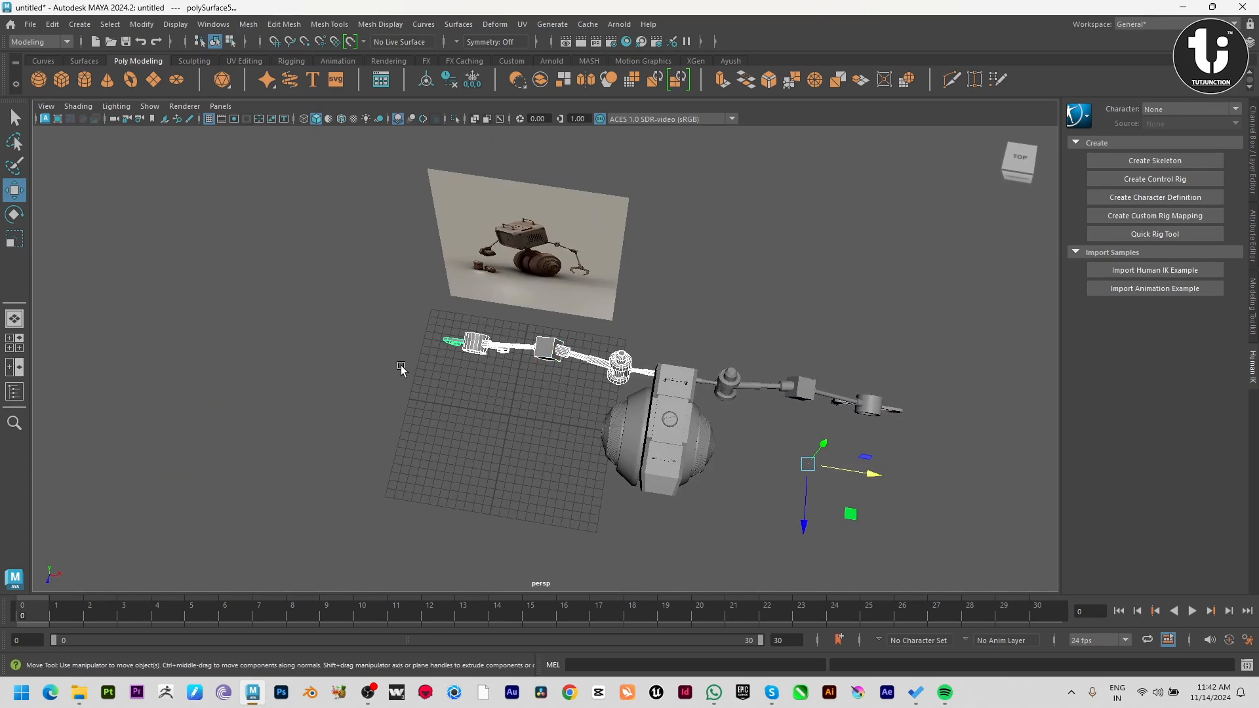
click(210, 29)
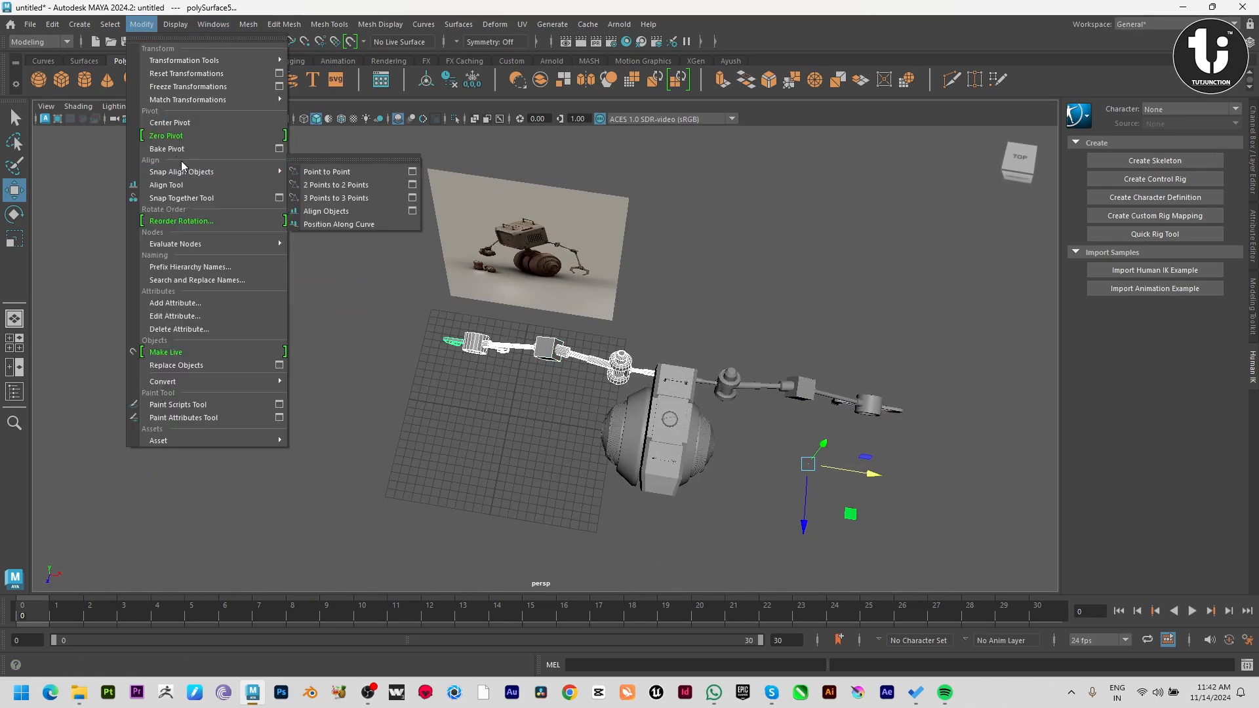
click(378, 448)
alt+drag(379, 448, 569, 409)
click(542, 338)
key(space)
key(space)
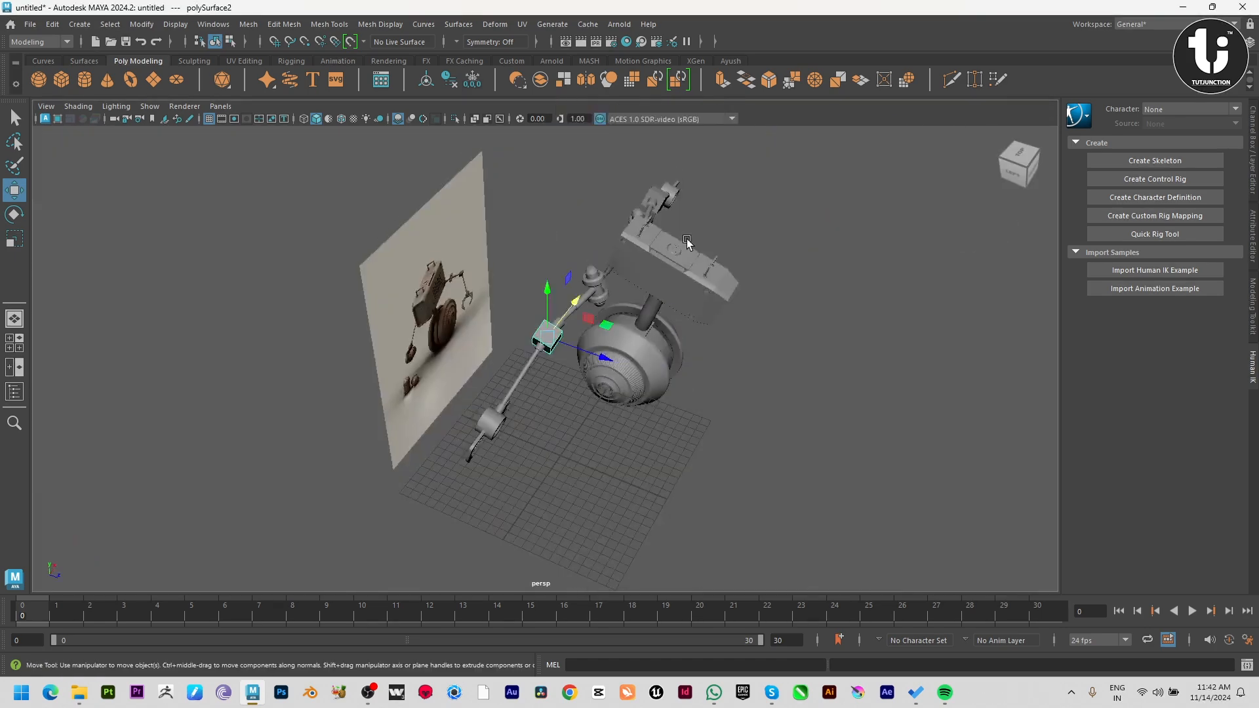
key(space)
key(space)
Combine the elbow cube, forearm rod, wrist cylinder and both claw fingers into one mesh.
alt+drag(576, 337, 531, 335)
alt+right_drag(531, 334, 676, 515)
alt+drag(675, 515, 600, 419)
shift+click(512, 318)
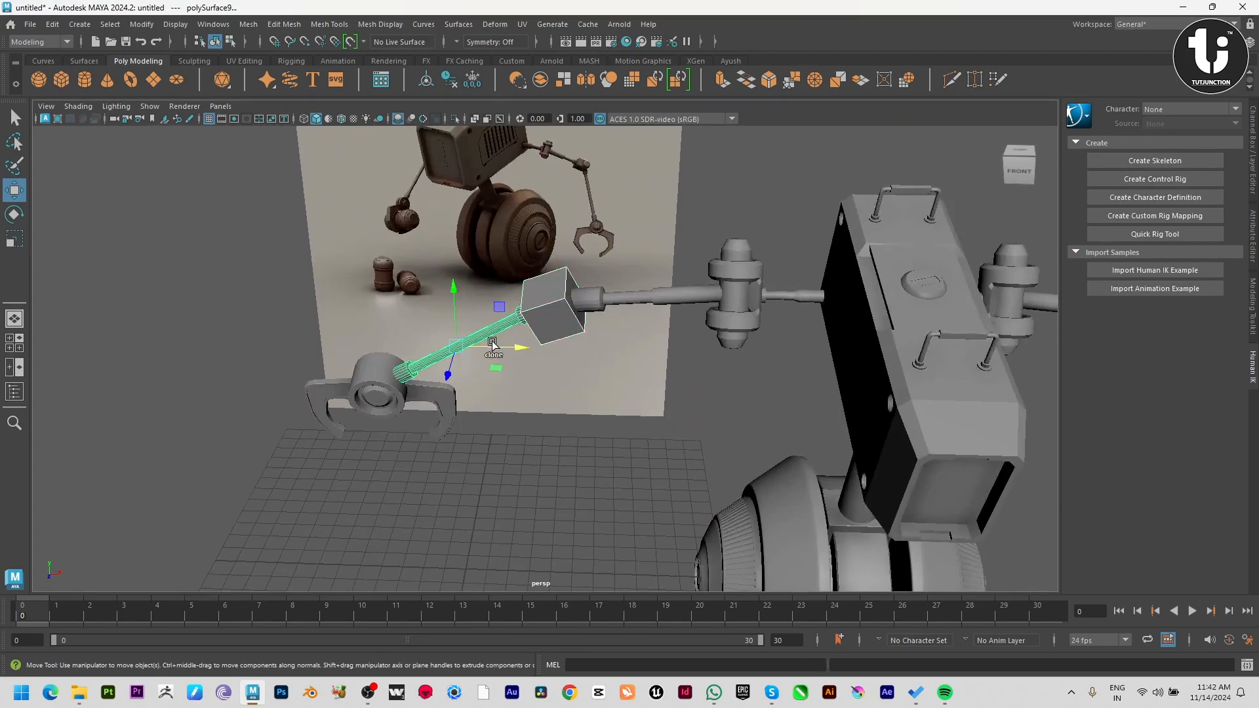
alt+drag(493, 346, 435, 396)
shift+click(377, 391)
shift+click(419, 427)
shift+click(437, 440)
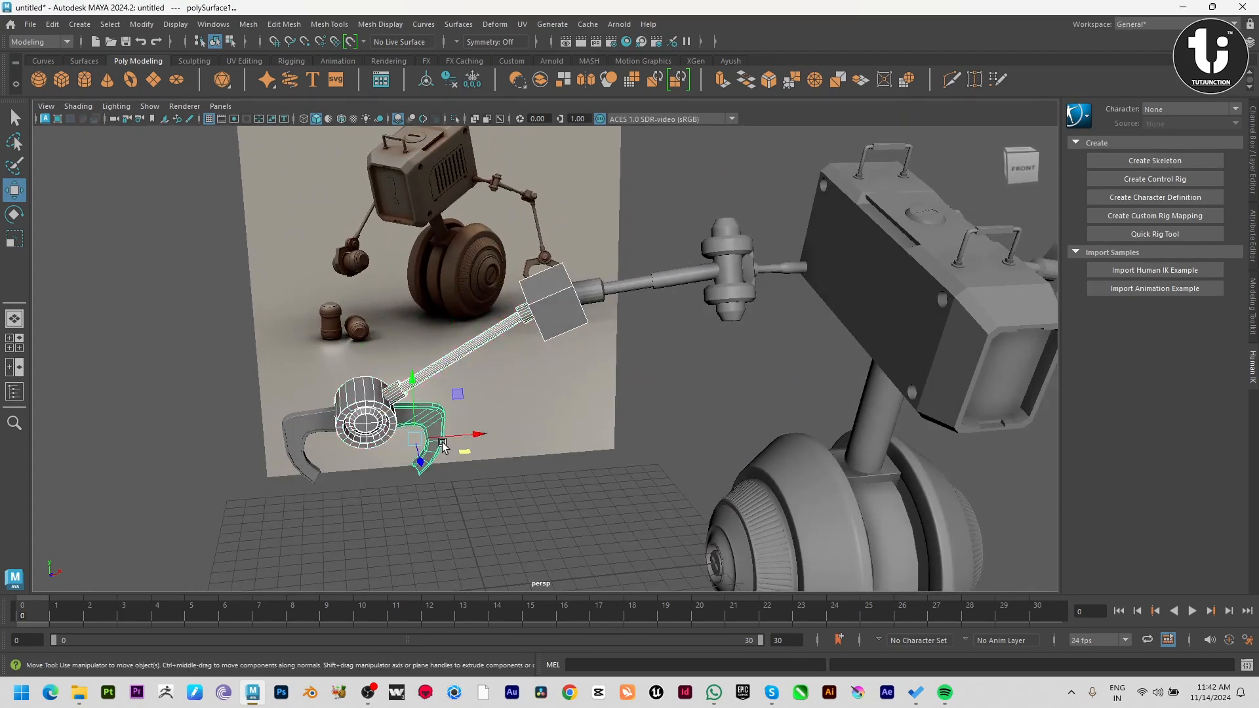
alt+drag(426, 445, 463, 457)
shift+click(320, 452)
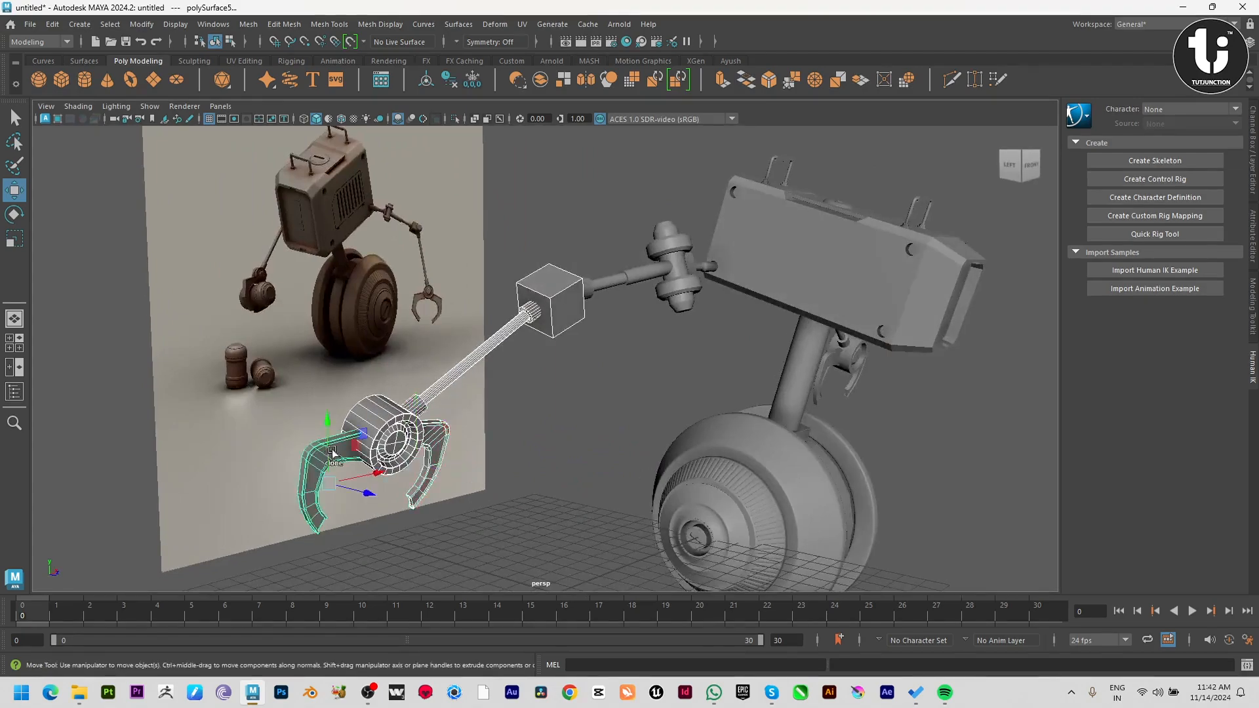
alt+drag(571, 458, 468, 462)
click(242, 25)
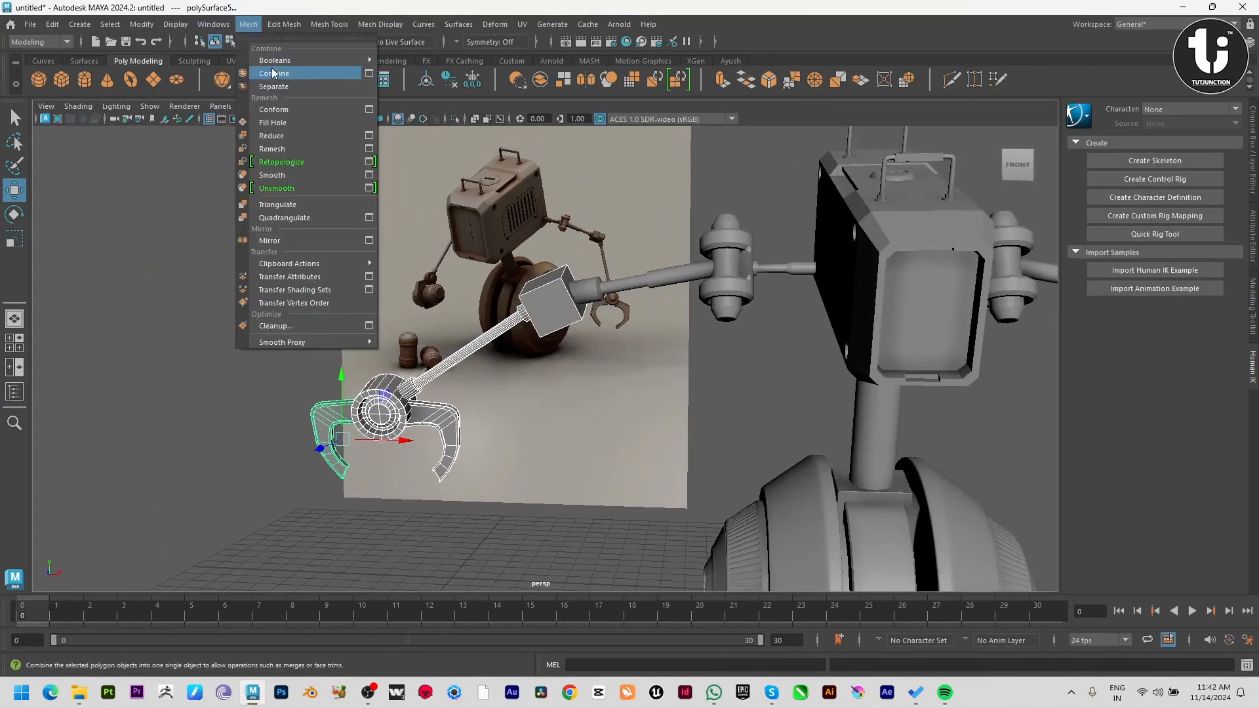
click(262, 73)
Move the combined forearm's pivot to the elbow cube, aligning it in the front and perspective views.
alt+drag(459, 302, 532, 302)
key(space)
key(space)
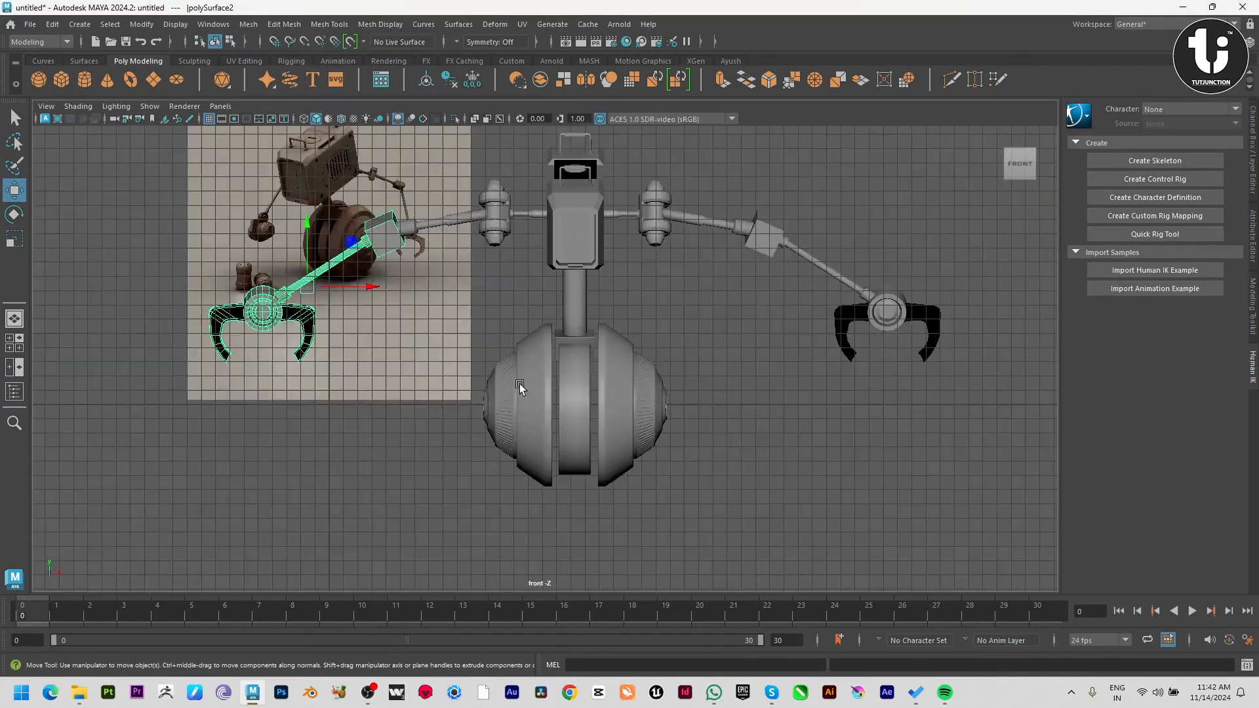
key(f)
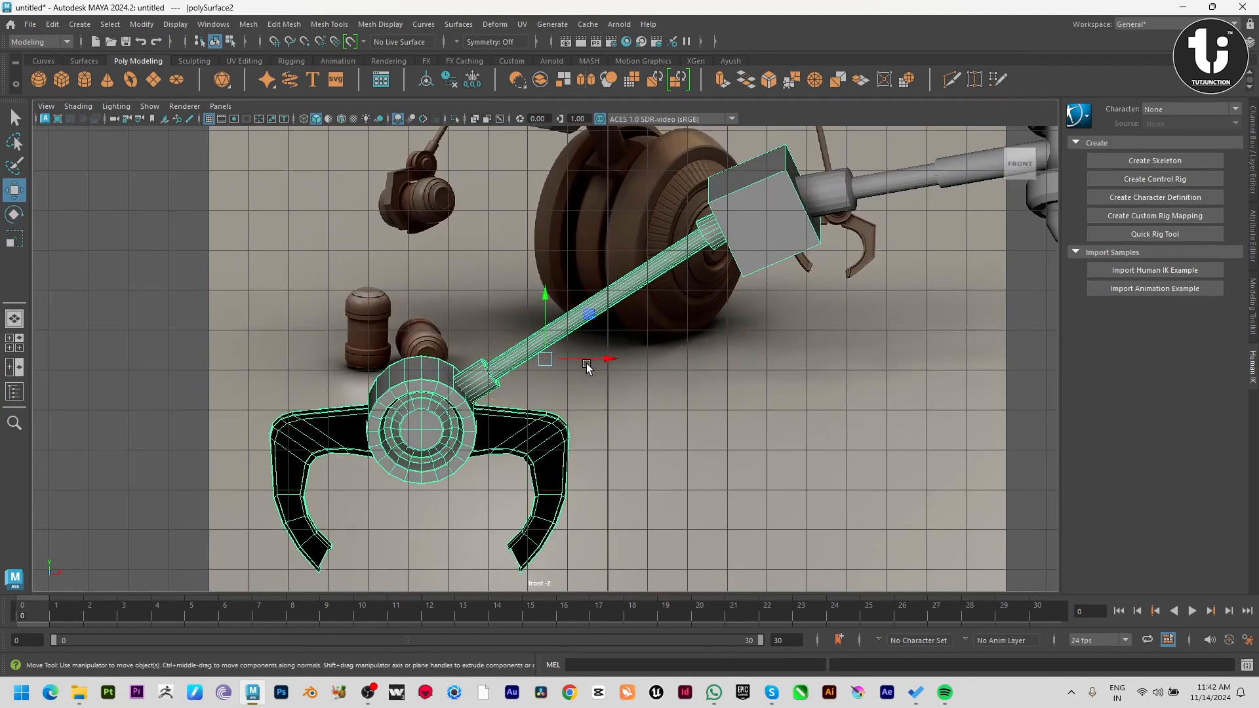
drag(597, 365, 818, 354)
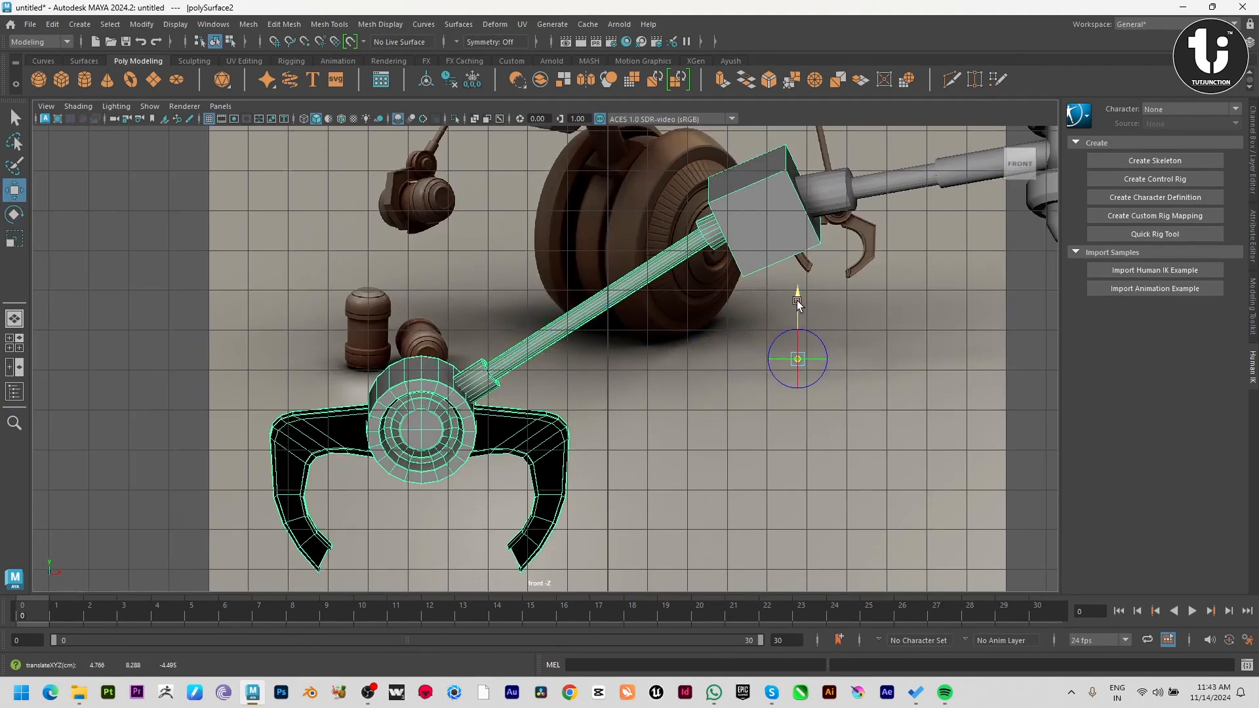
drag(851, 132, 856, 140)
key(d)
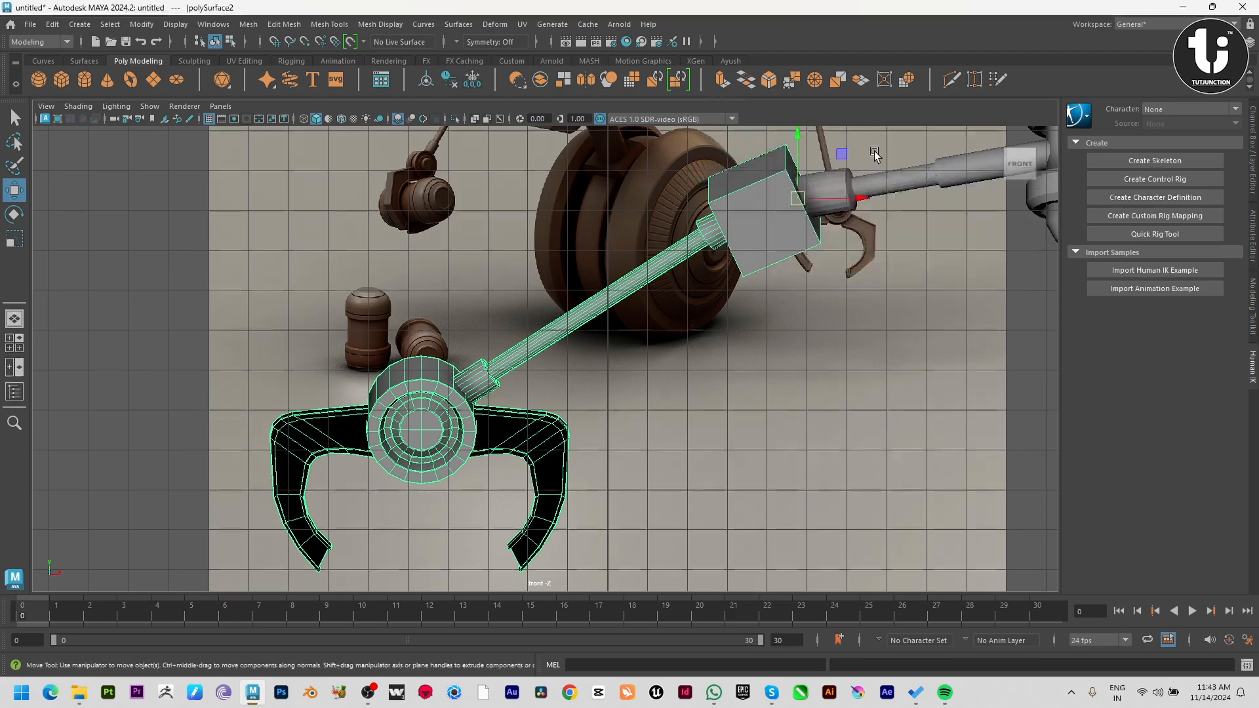
key(space)
key(space)
mouse_move(626, 307)
alt+mouse_down()
mouse_move(756, 354)
mouse_move(664, 341)
mouse_move(568, 293)
mouse_move(617, 318)
alt+mouse_up()
key(d)
Rotate the forearm and claw about the elbow so the claw swings forward and downward.
scroll(576, 340, down, 3)
key(e)
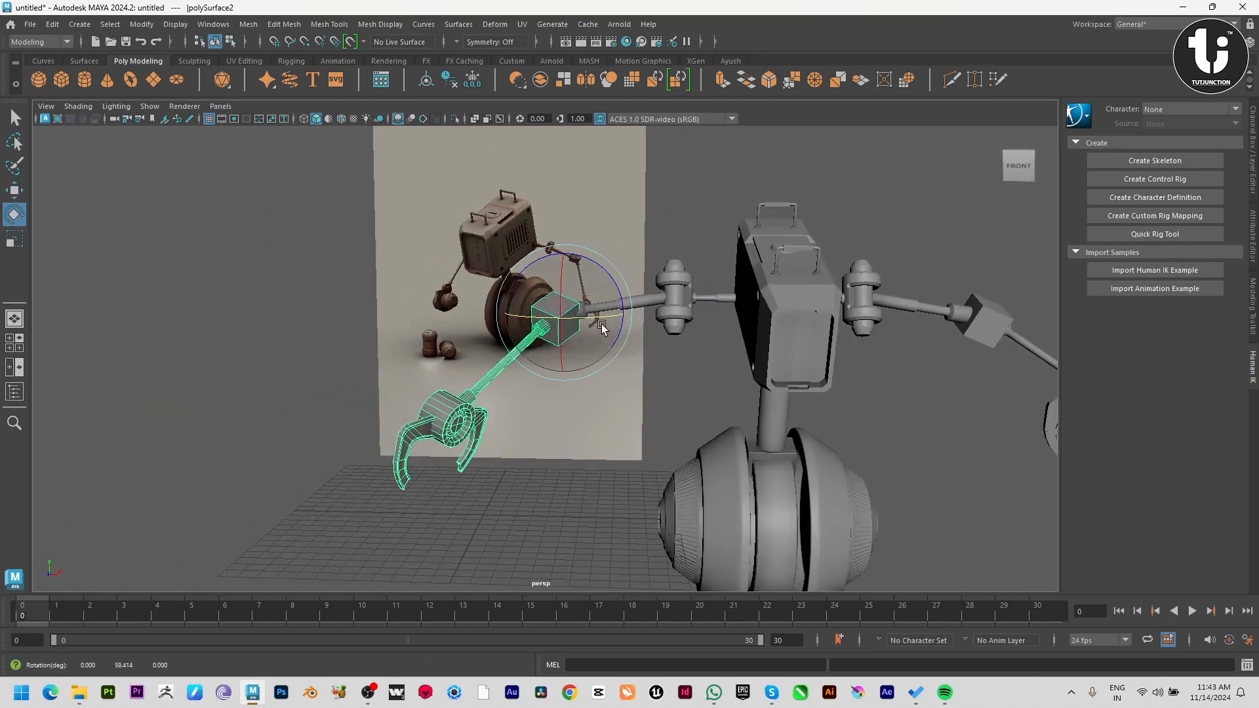
drag(592, 251, 632, 329)
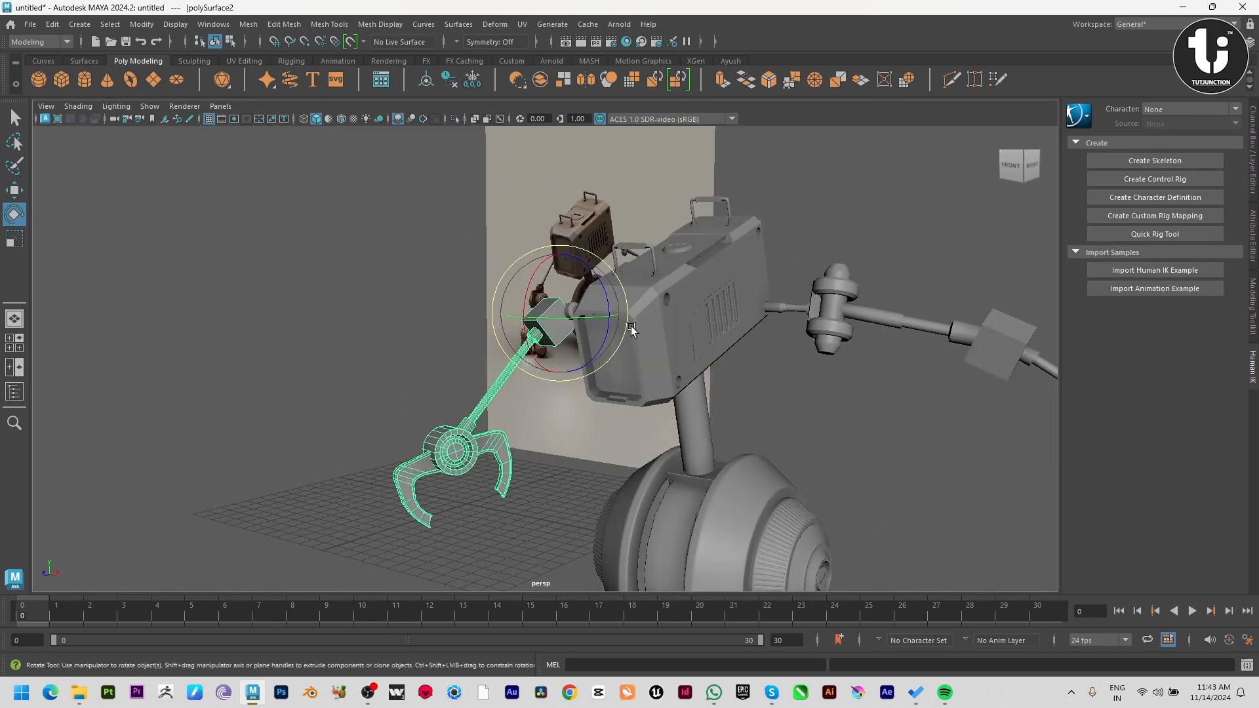
click(610, 438)
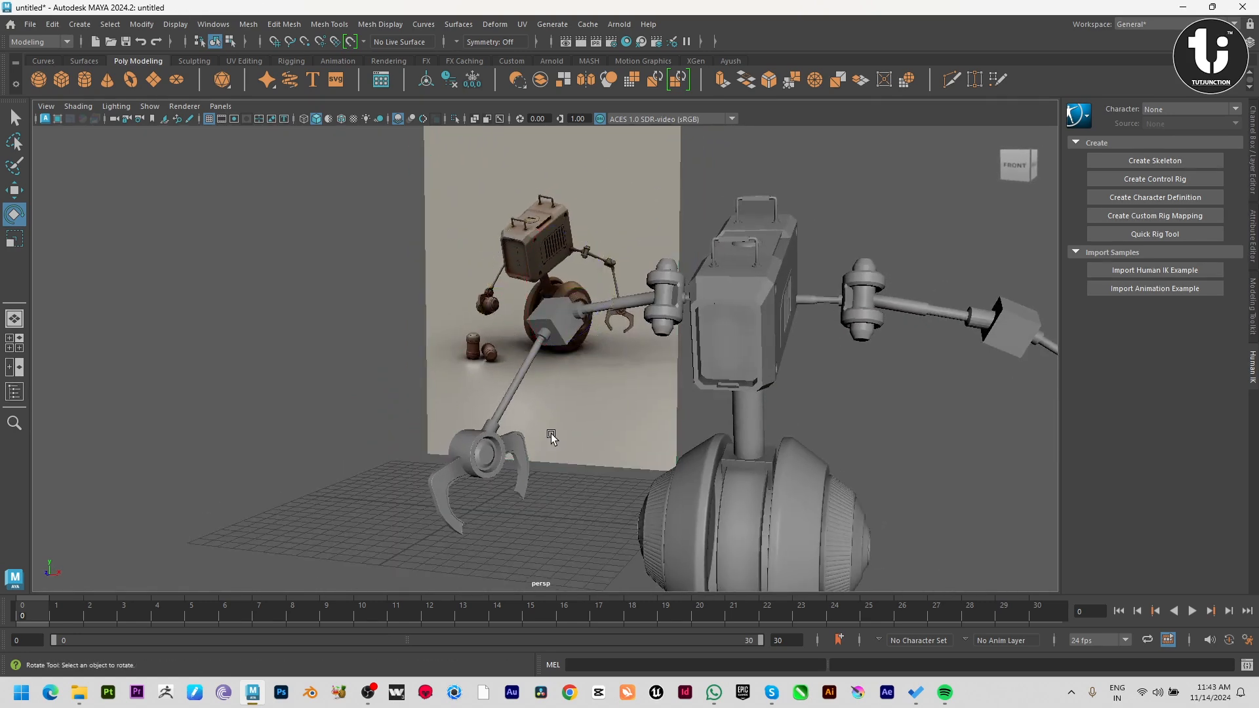
Move the forearm so its elbow cube lines up with the end of the upper arm.
alt+drag(551, 435, 604, 394)
click(580, 354)
alt+drag(581, 352, 729, 363)
key(w)
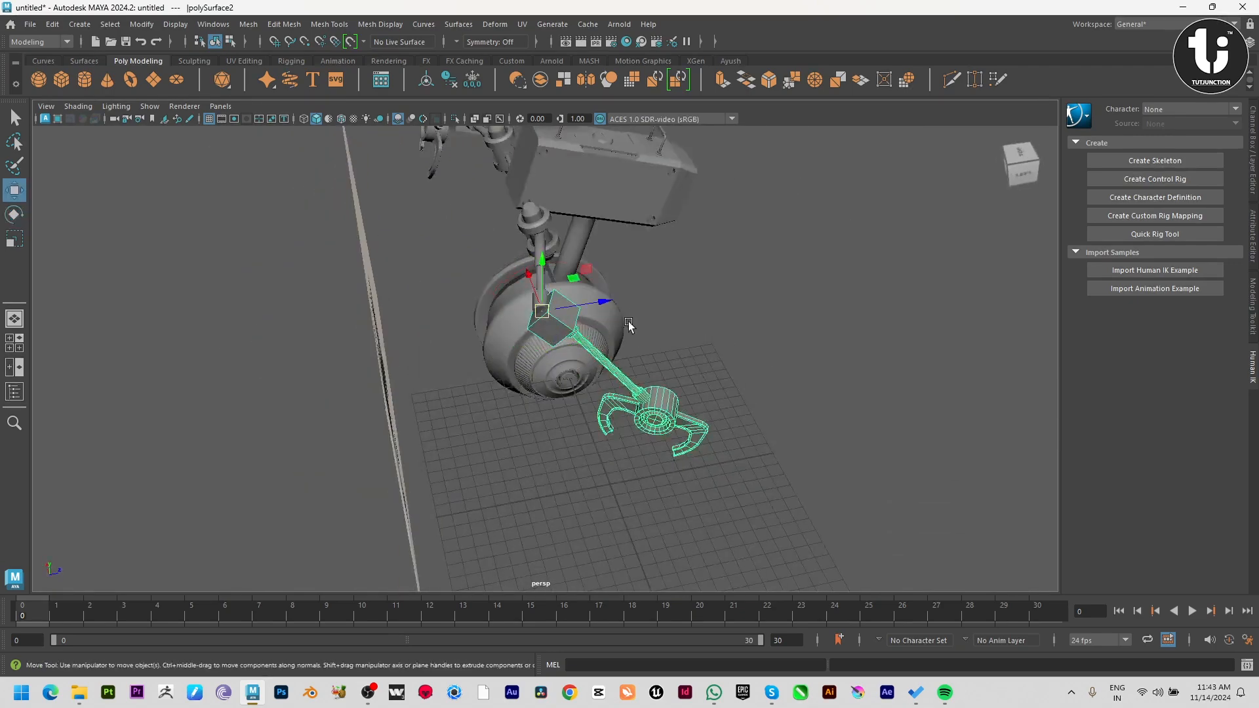
drag(602, 302, 550, 269)
drag(544, 320, 618, 302)
alt+drag(621, 430, 568, 441)
drag(528, 335, 633, 354)
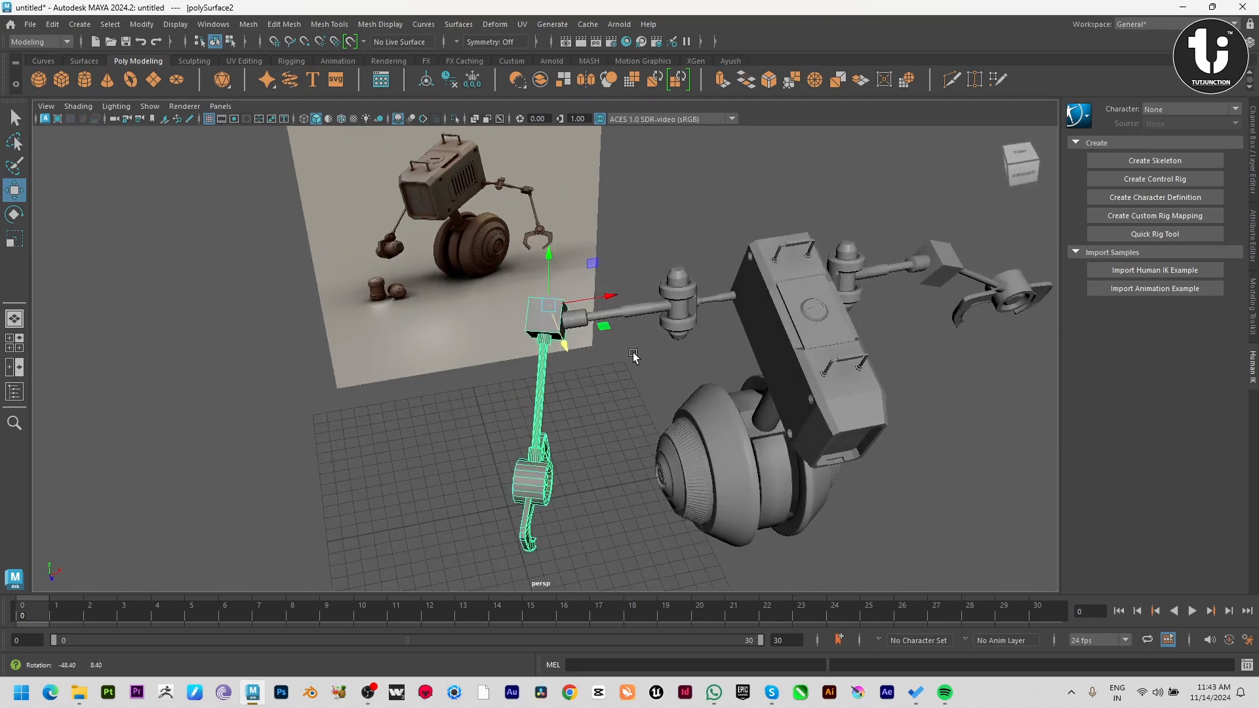
drag(606, 292, 534, 354)
Examine the posed arm against the reference image from several angles.
click(523, 460)
alt+drag(523, 460, 489, 375)
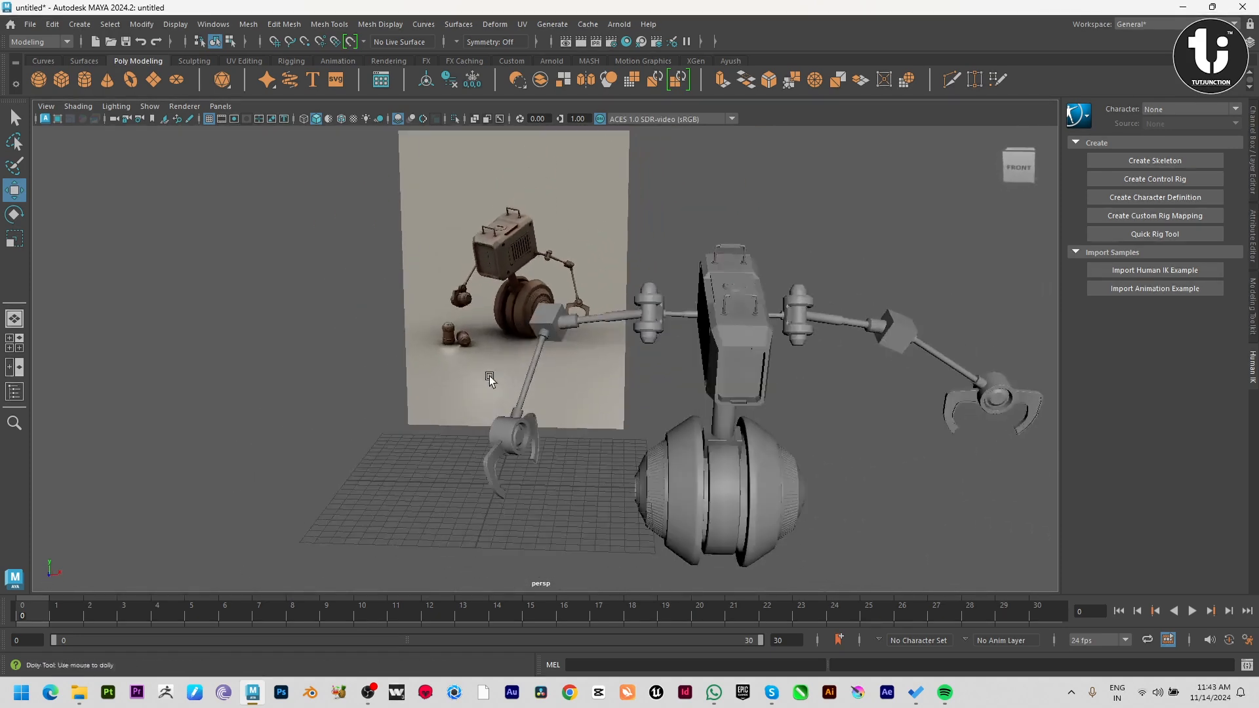
alt+right_drag(489, 376, 420, 367)
alt+drag(590, 402, 592, 424)
alt+right_drag(592, 424, 341, 379)
alt+drag(679, 379, 620, 368)
alt+right_drag(619, 369, 760, 491)
alt+drag(509, 344, 582, 430)
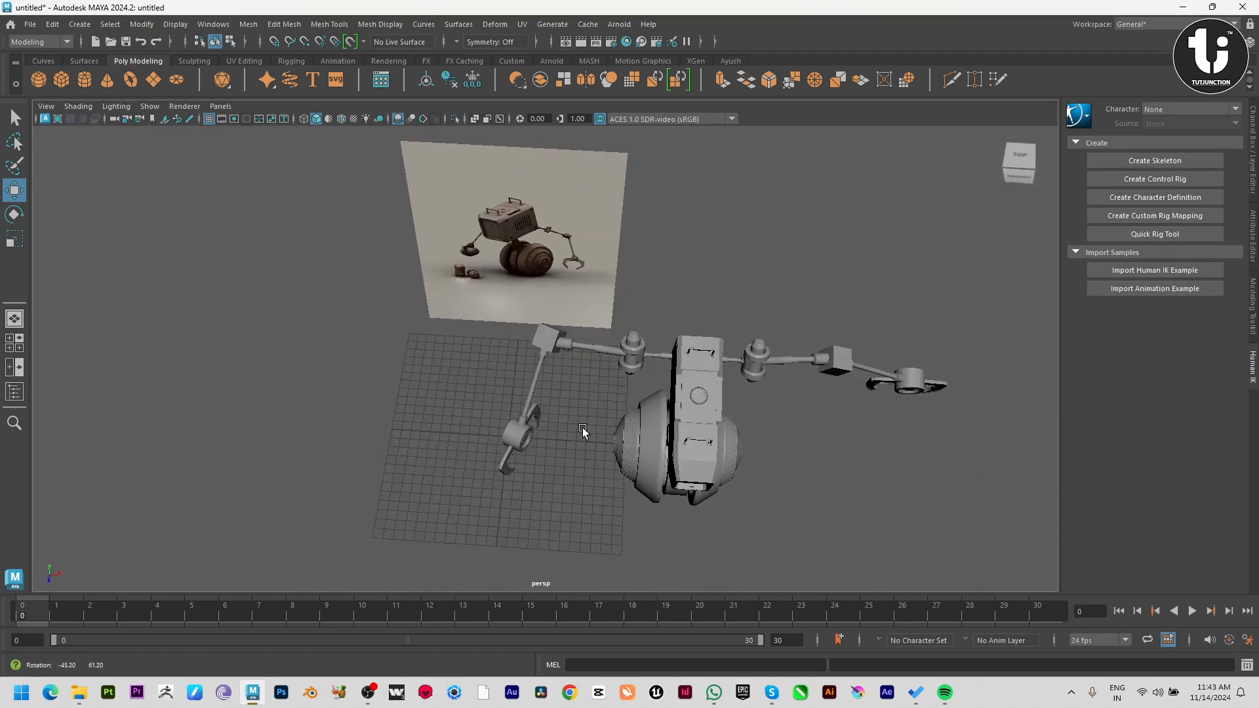
Move the upper arm segment's pivot to the shoulder joint and rotate the segment forward about it.
click(594, 349)
click(547, 367)
alt+drag(547, 367, 576, 368)
click(590, 349)
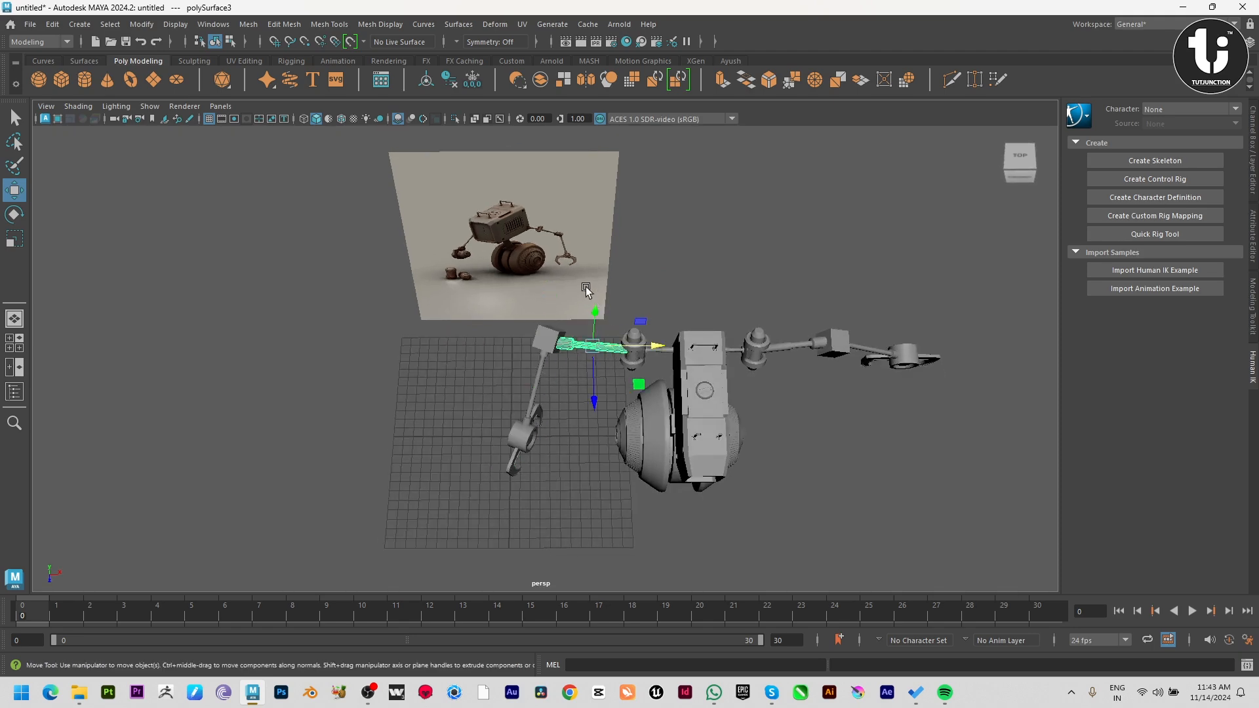
key(d)
drag(659, 346, 683, 346)
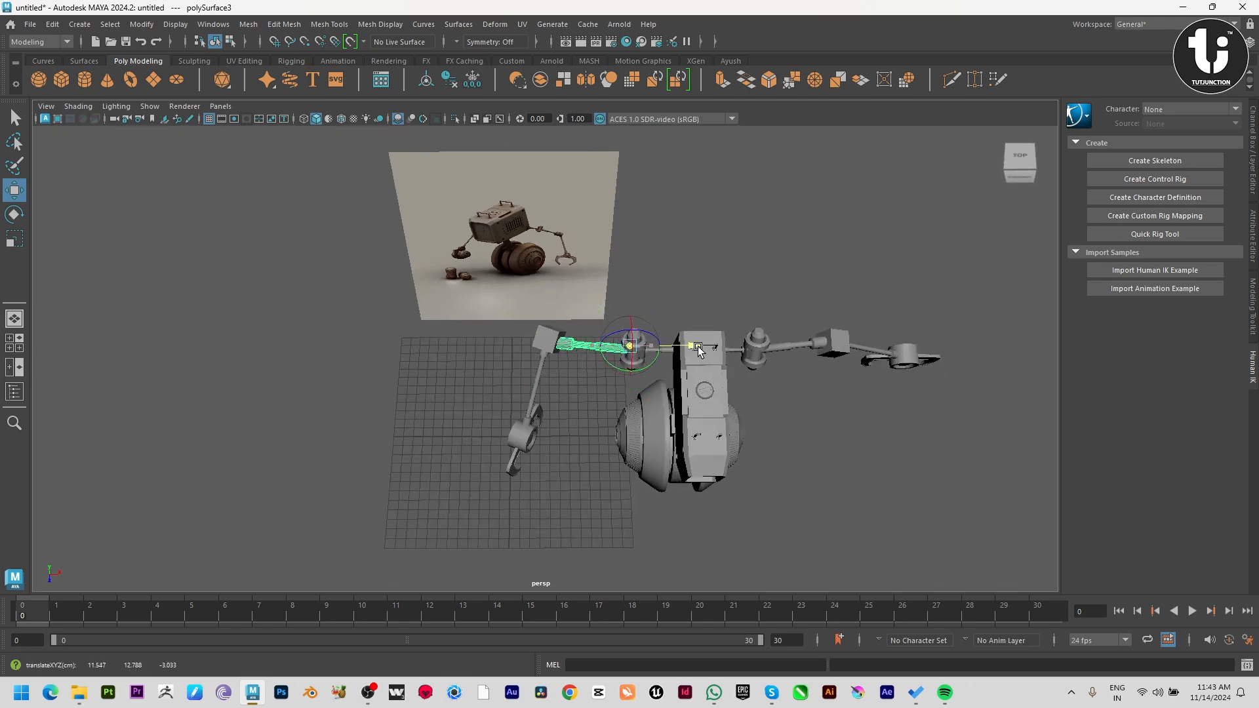
key(d)
alt+drag(675, 420, 701, 373)
key(e)
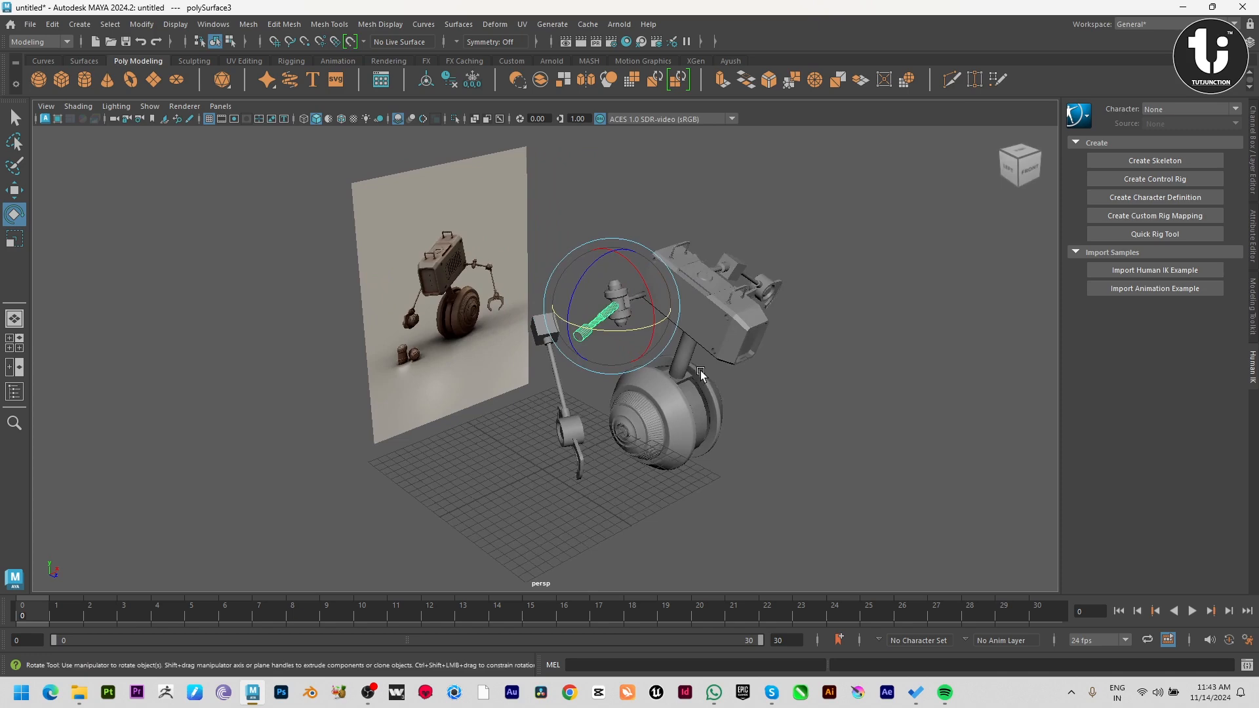
Move the forearm so its elbow cube meets the end of the rotated upper arm.
click(535, 333)
key(w)
drag(593, 331, 592, 388)
scroll(656, 359, up, 3)
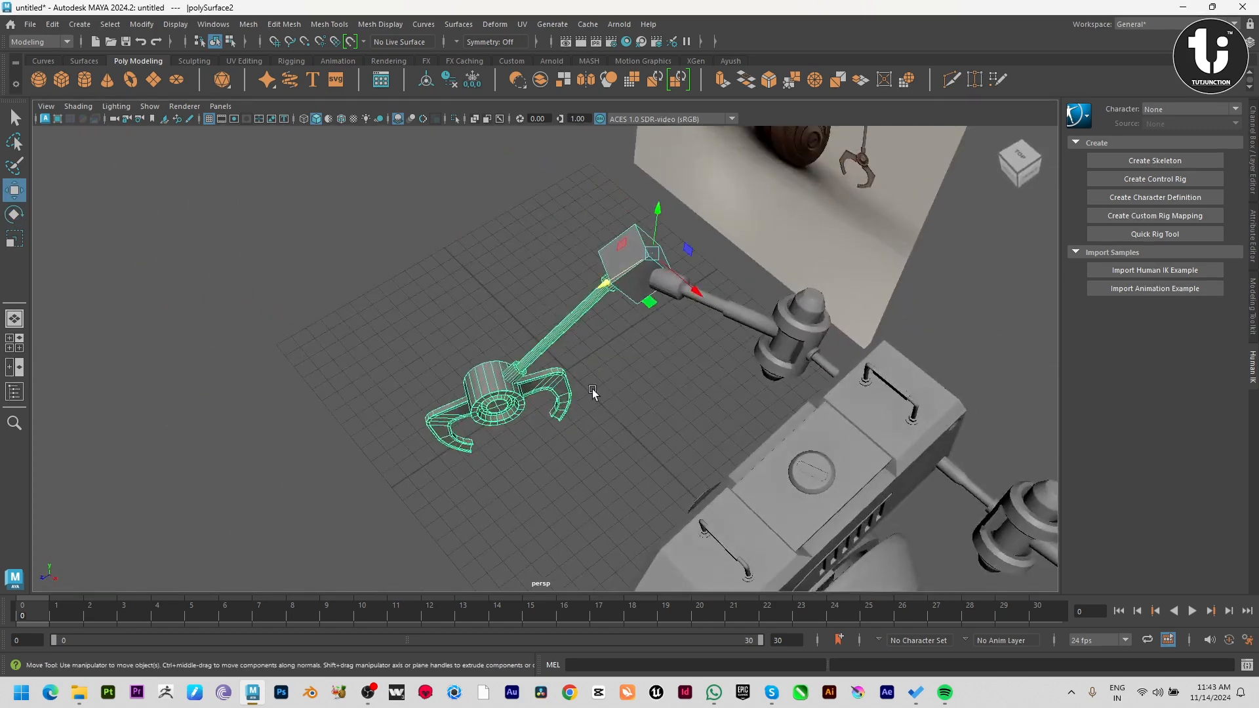
alt+drag(704, 282, 663, 230)
Rotate the forearm about the elbow to point straight forward and refit its cube to the upper arm's end.
key(e)
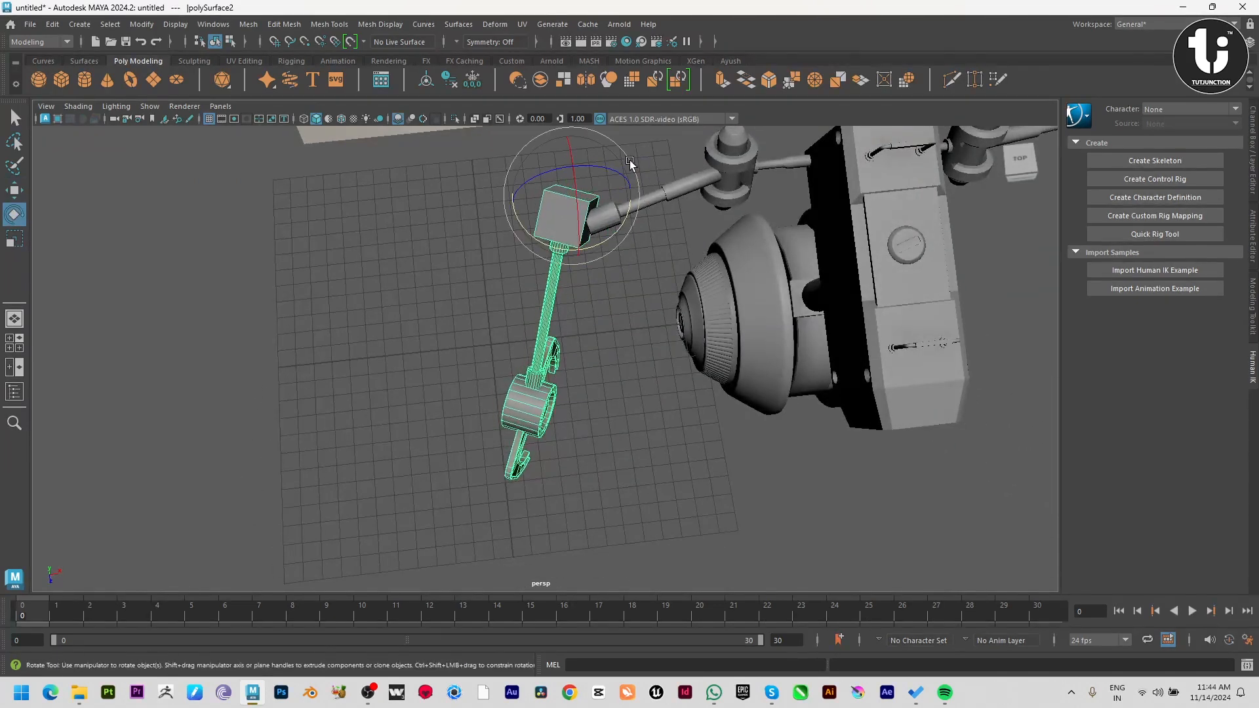
drag(633, 180, 581, 223)
key(w)
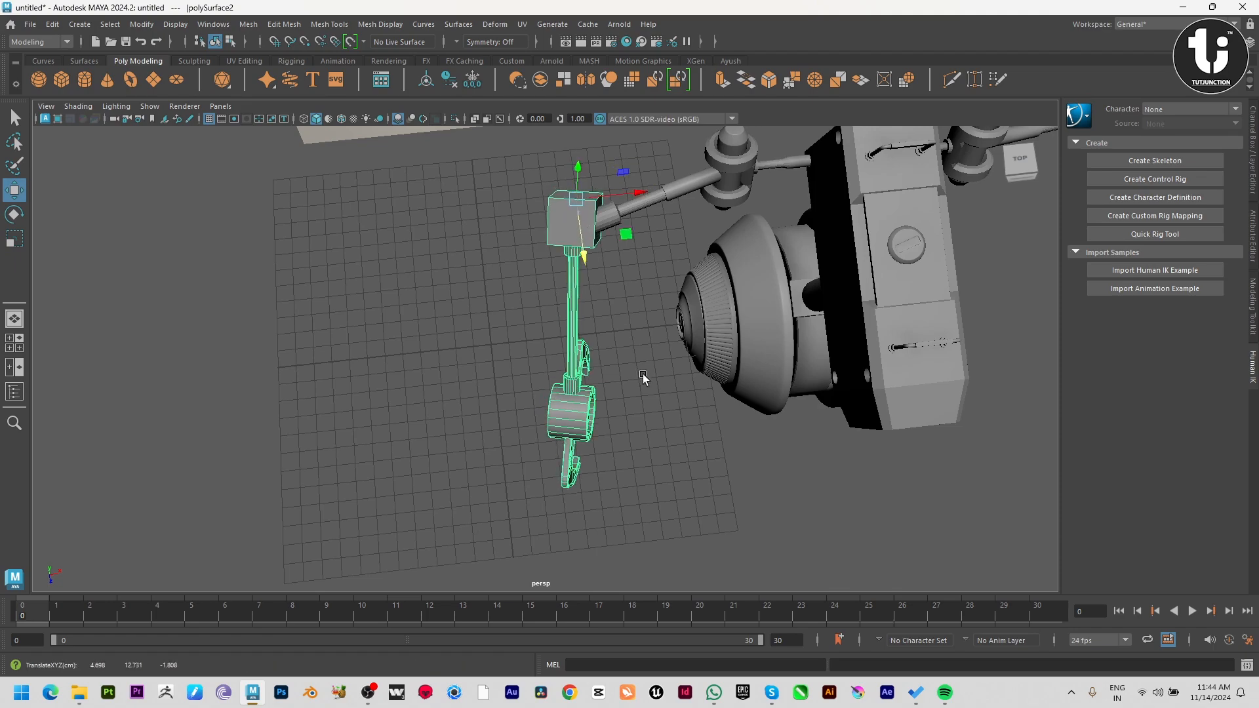
click(643, 374)
alt+drag(640, 375, 576, 332)
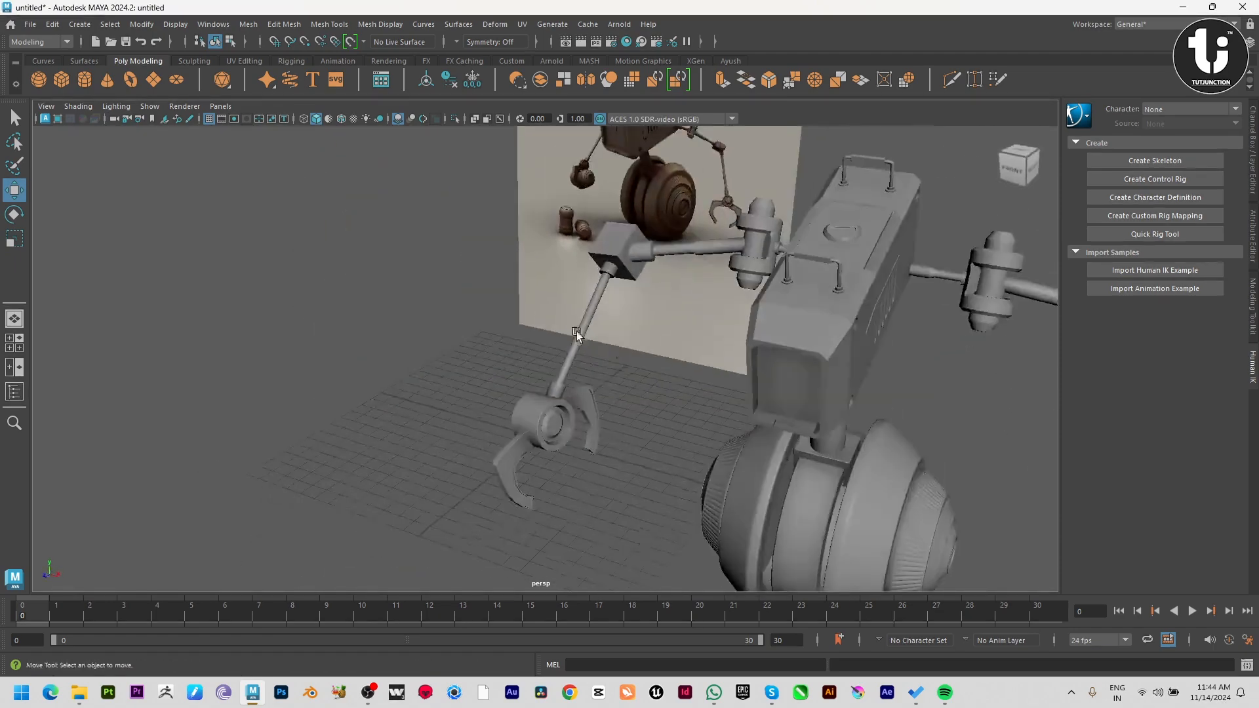
Draw a polygon cylinder of about 0.67 radius and 0.95 height beside the reference canisters in the front view.
scroll(577, 332, down, 6)
alt+drag(489, 352, 707, 426)
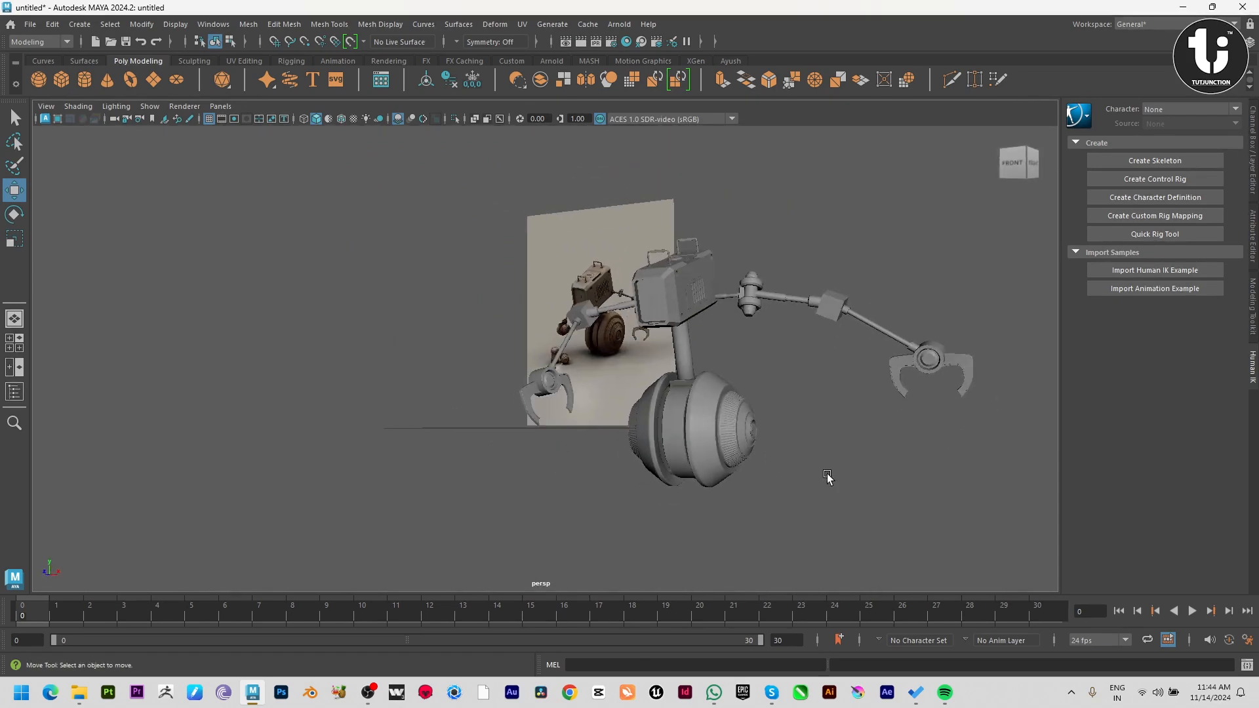
alt+drag(827, 477, 622, 408)
key(space)
key(space)
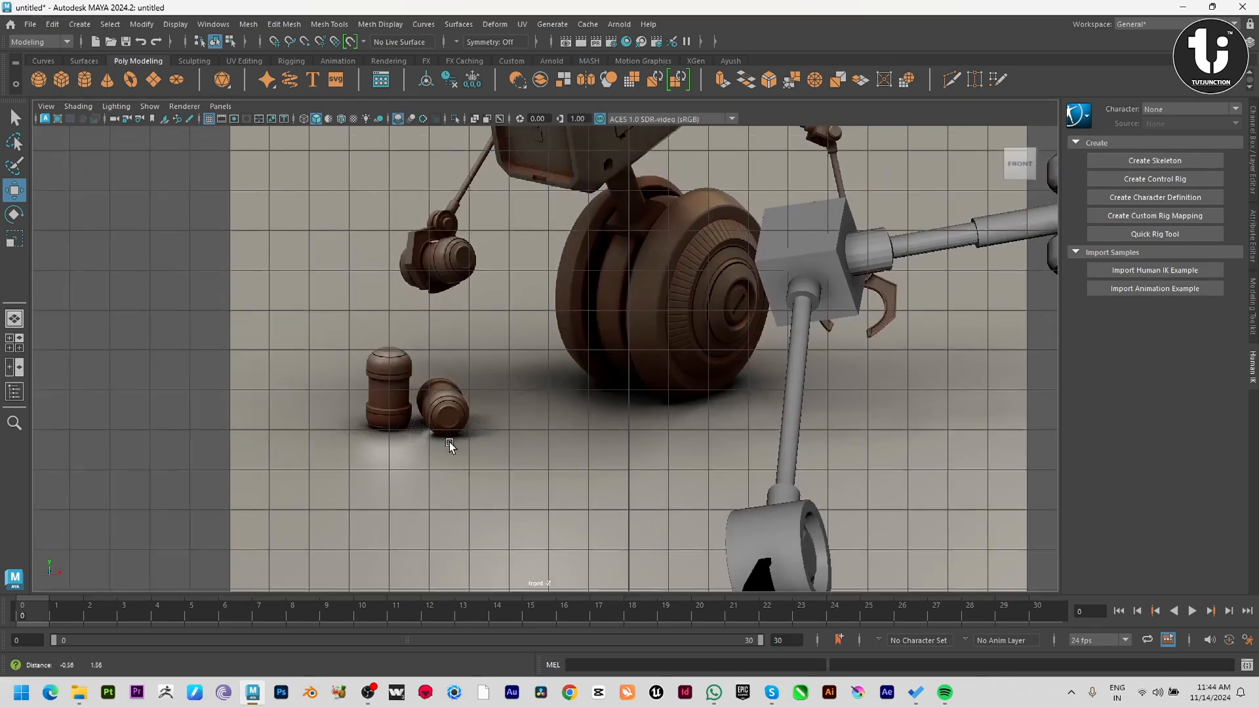
scroll(449, 442, up, 2)
alt+middle_drag(569, 545, 635, 470)
scroll(635, 470, up, 1)
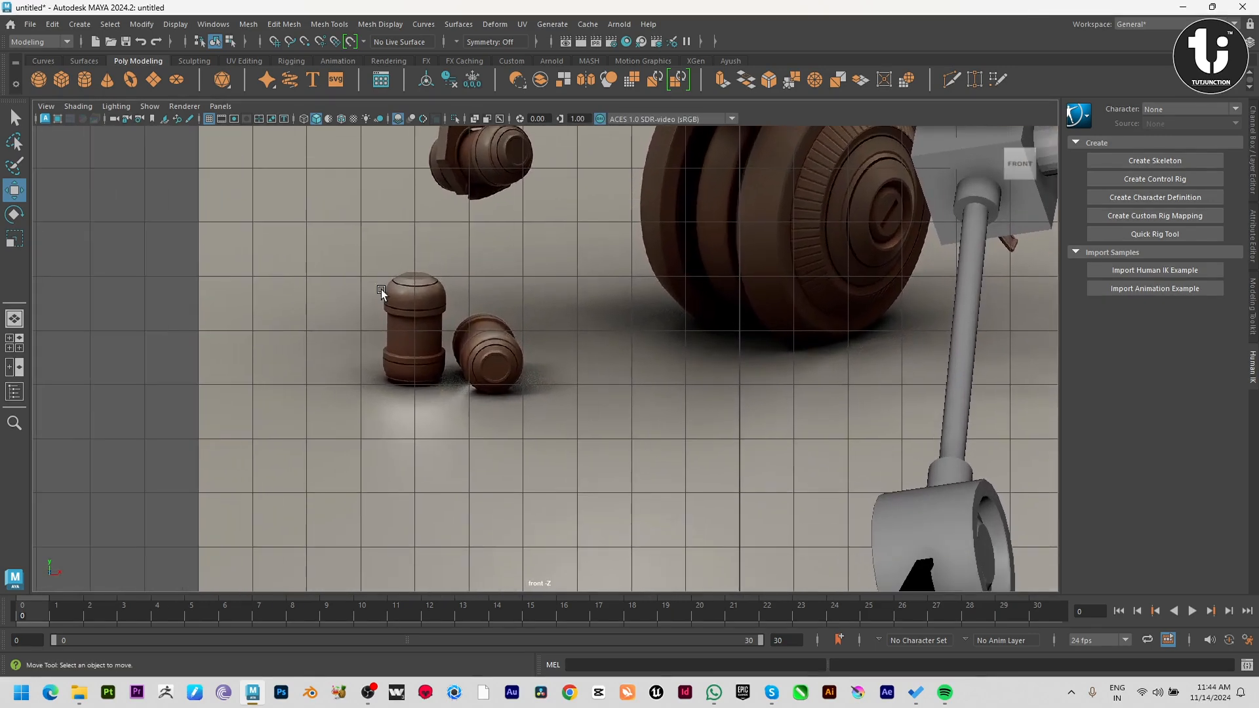
scroll(367, 322, up, 4)
alt+middle_drag(252, 344, 500, 316)
scroll(275, 217, up, 2)
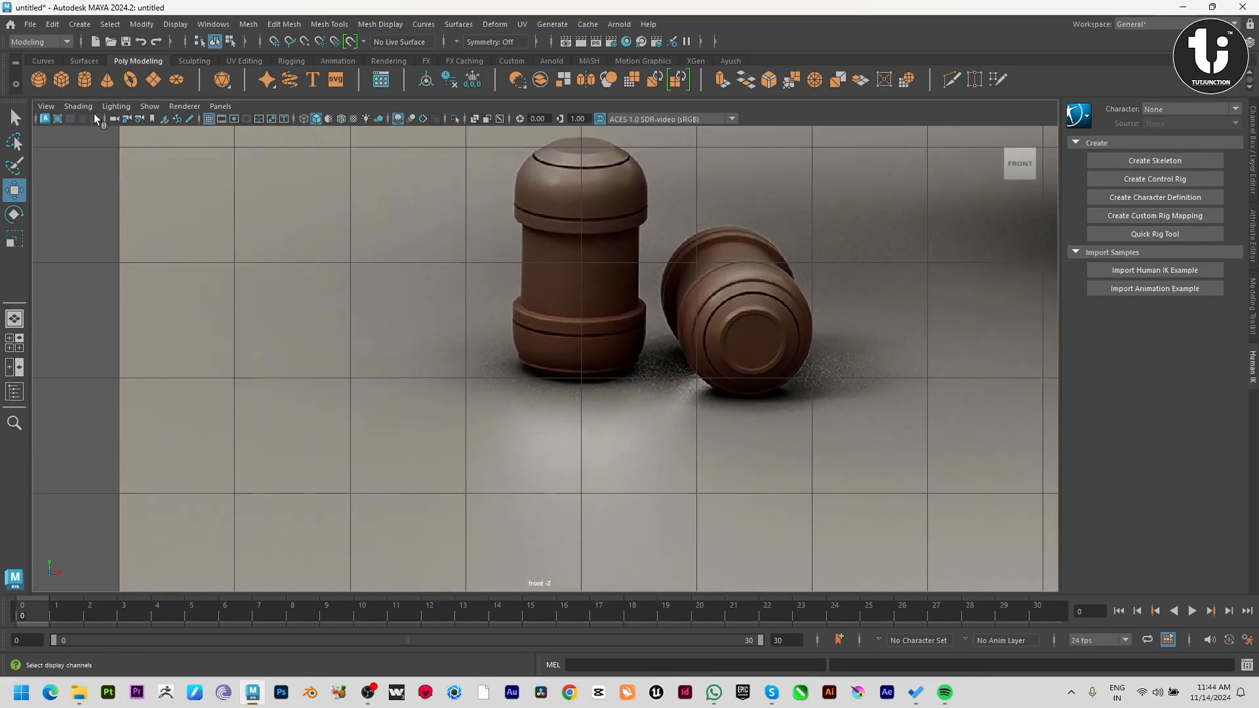
click(87, 78)
drag(208, 281, 262, 326)
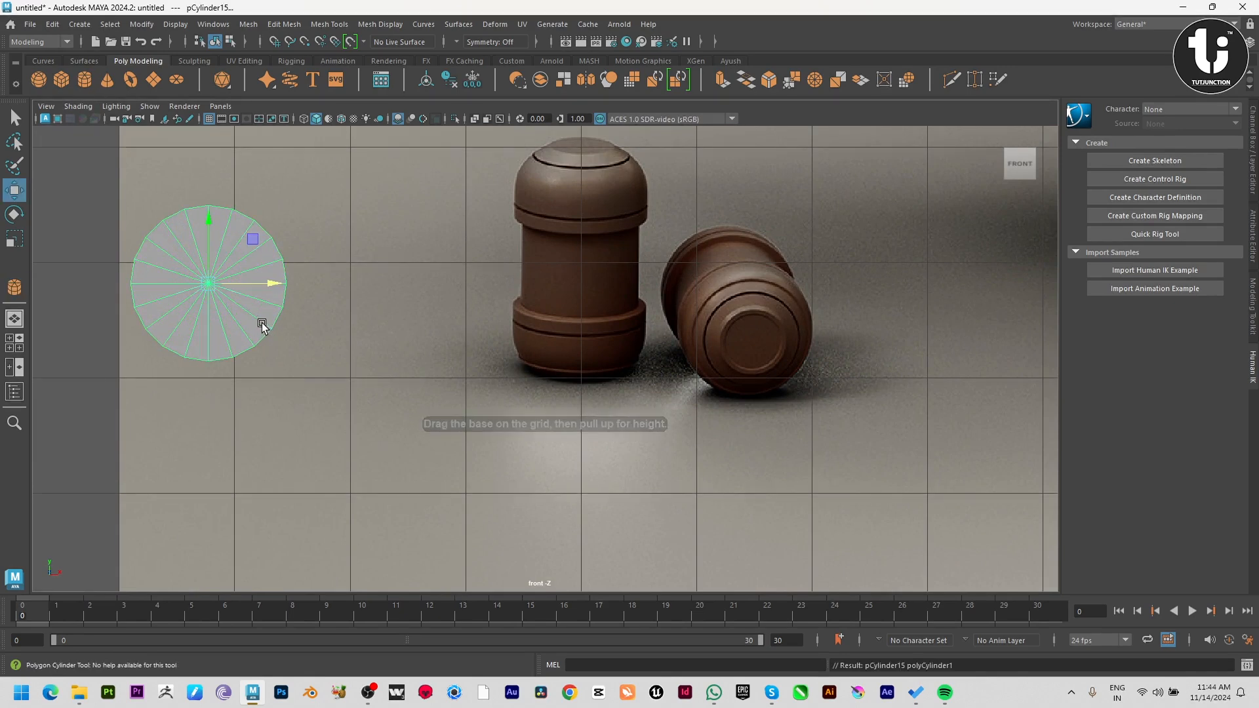
Set the new cylinder's Rotate X to -90 and its cap subdivisions to 0.
key(e)
drag(228, 255, 211, 239)
click(1252, 157)
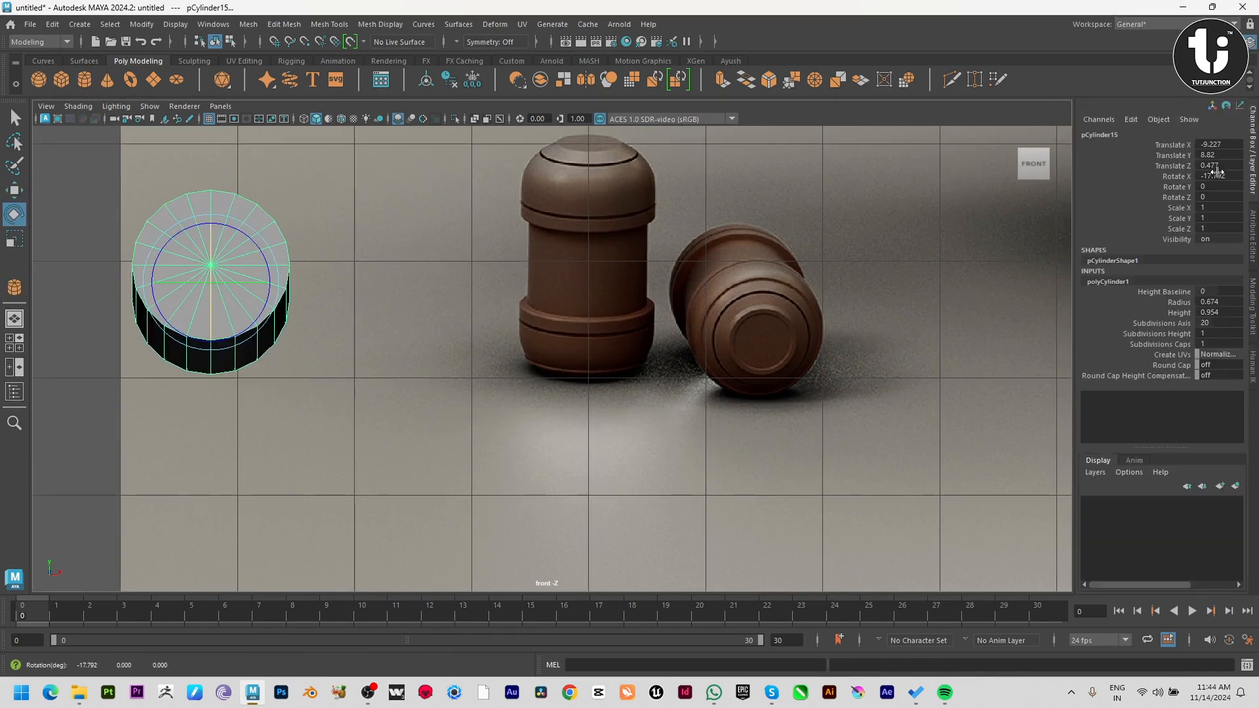
key(Return)
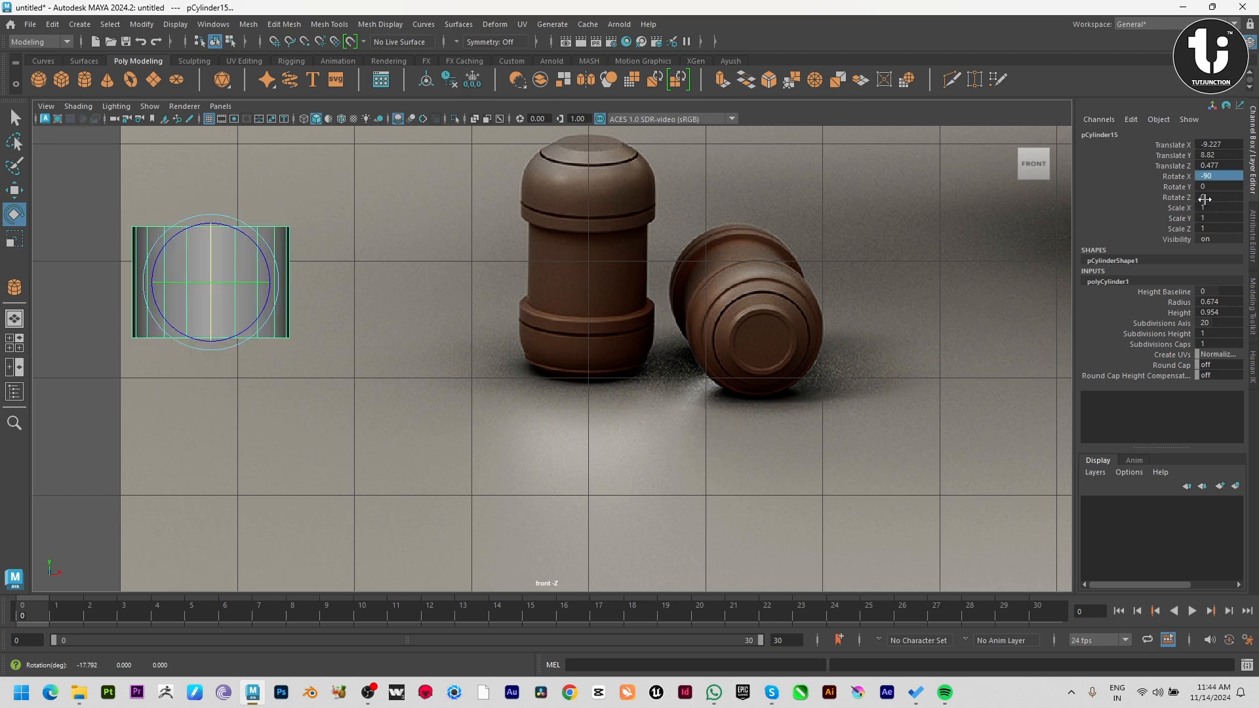
click(1189, 344)
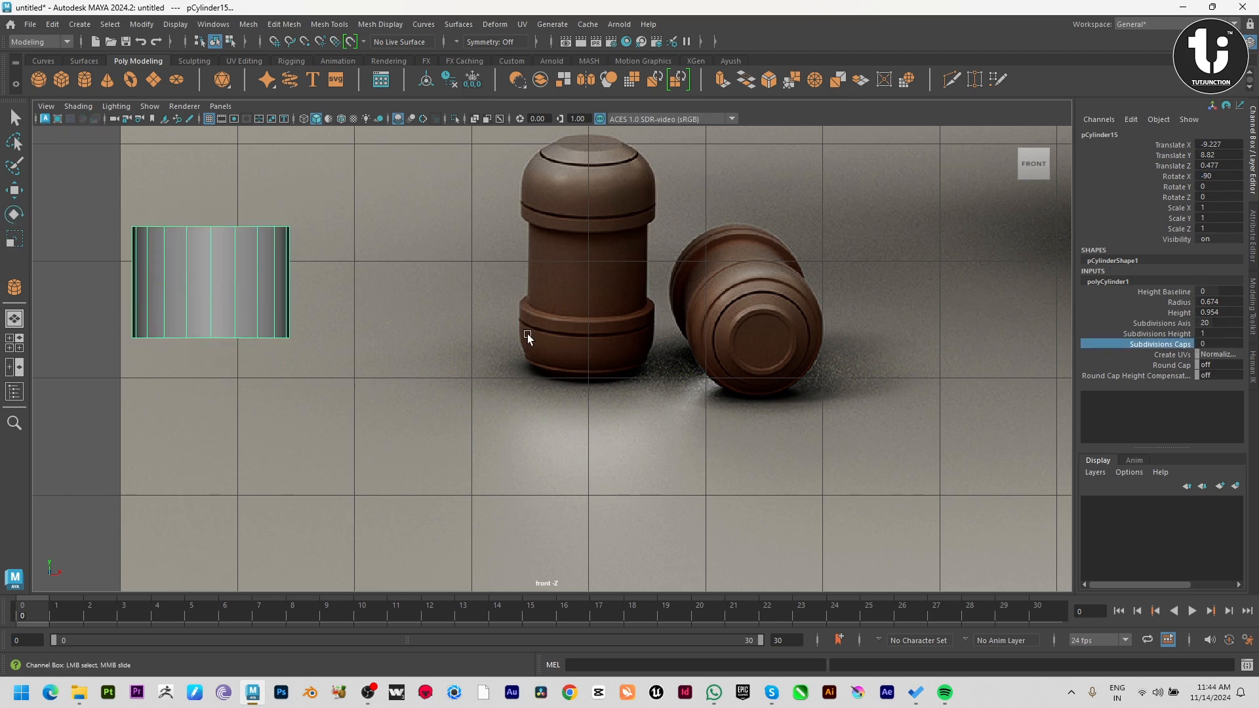
alt+drag(528, 335, 395, 328)
alt+middle_drag(395, 327, 596, 381)
key(w)
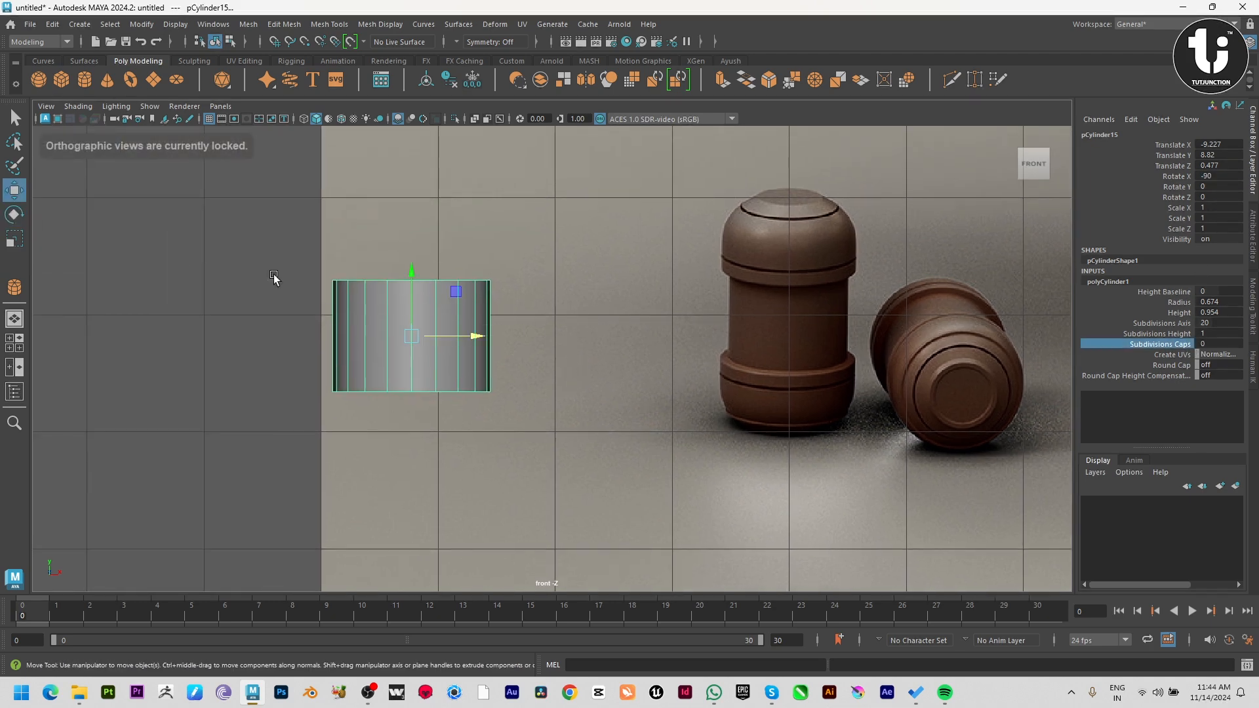
Stretch the cylinder vertically to about twice its height by scaling all of its vertices.
key(F9)
drag(239, 241, 586, 472)
key(r)
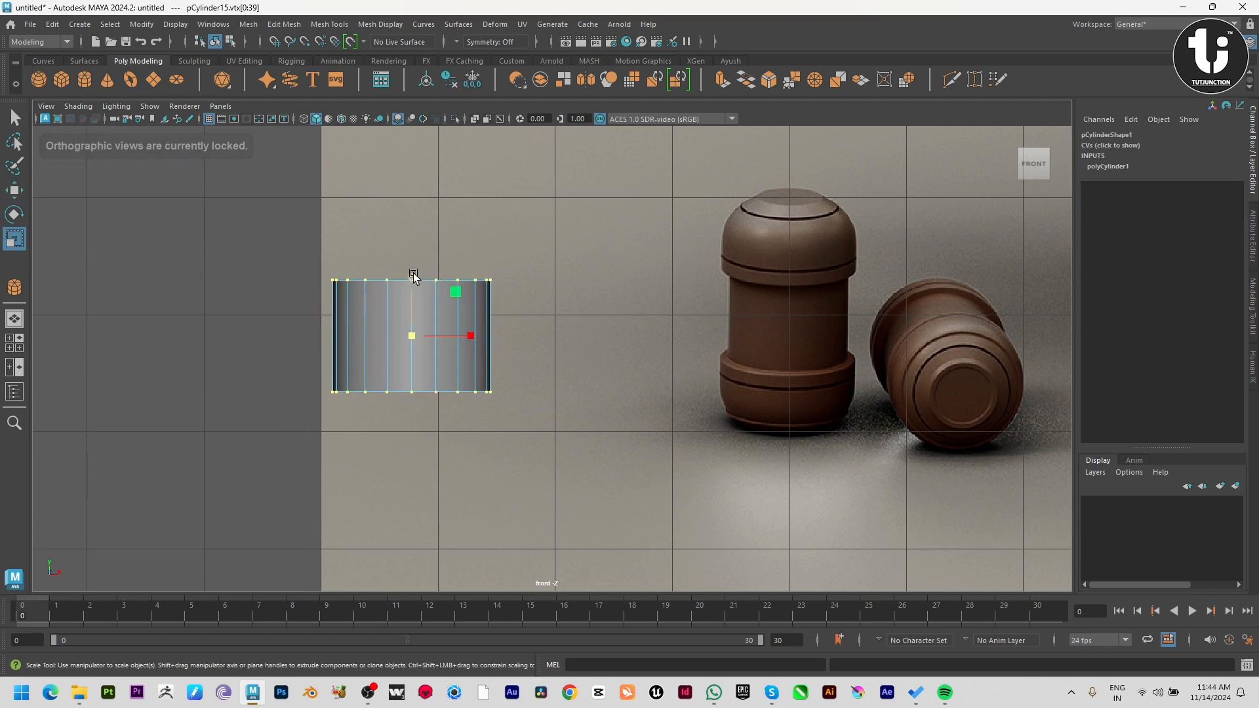
drag(413, 272, 439, 210)
key(w)
click(553, 308)
Extrude both end-cap faces of the cylinder and scale them out to about 1.35, flattened level with its ends as rims.
key(space)
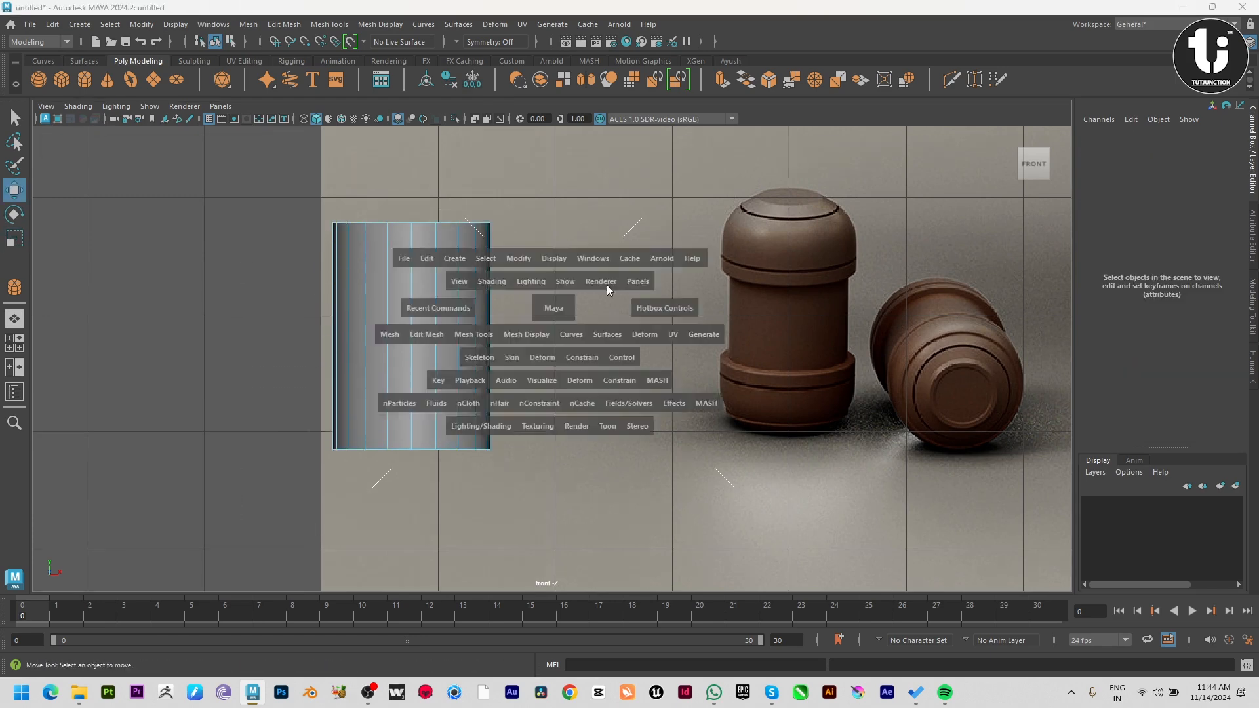
key(space)
alt+drag(611, 325, 548, 343)
key(f)
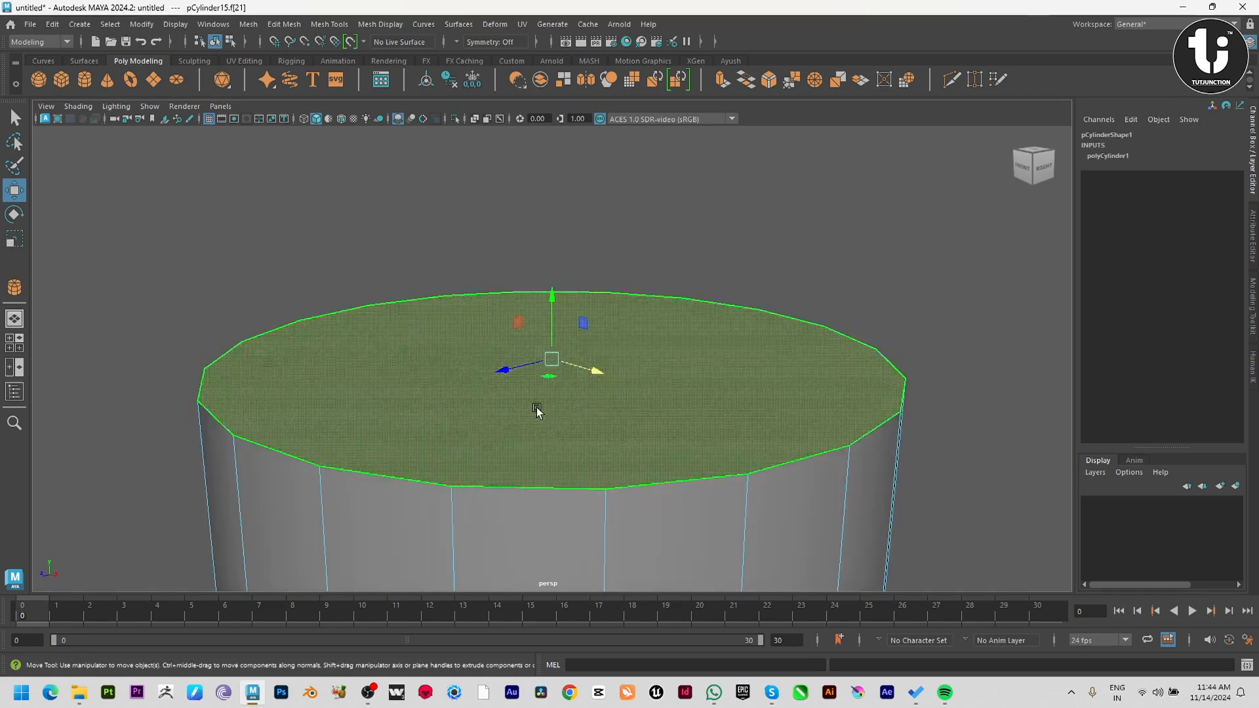
alt+drag(537, 413, 682, 346)
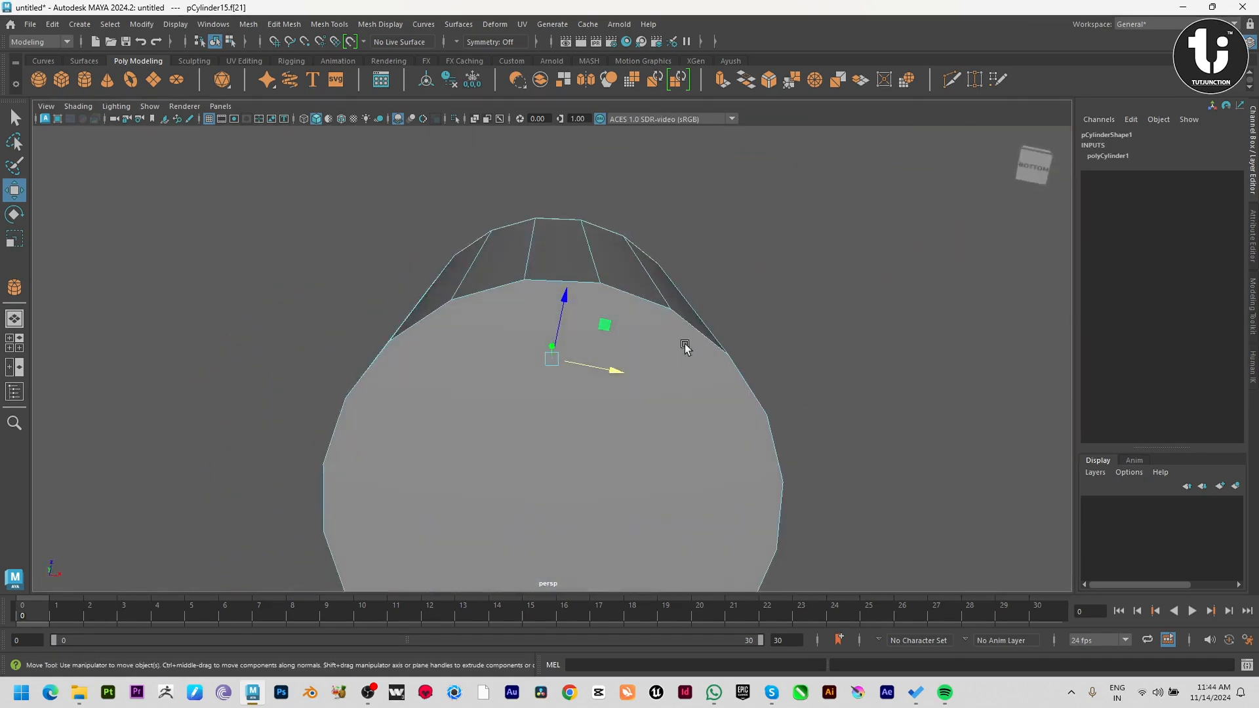
shift+click(683, 348)
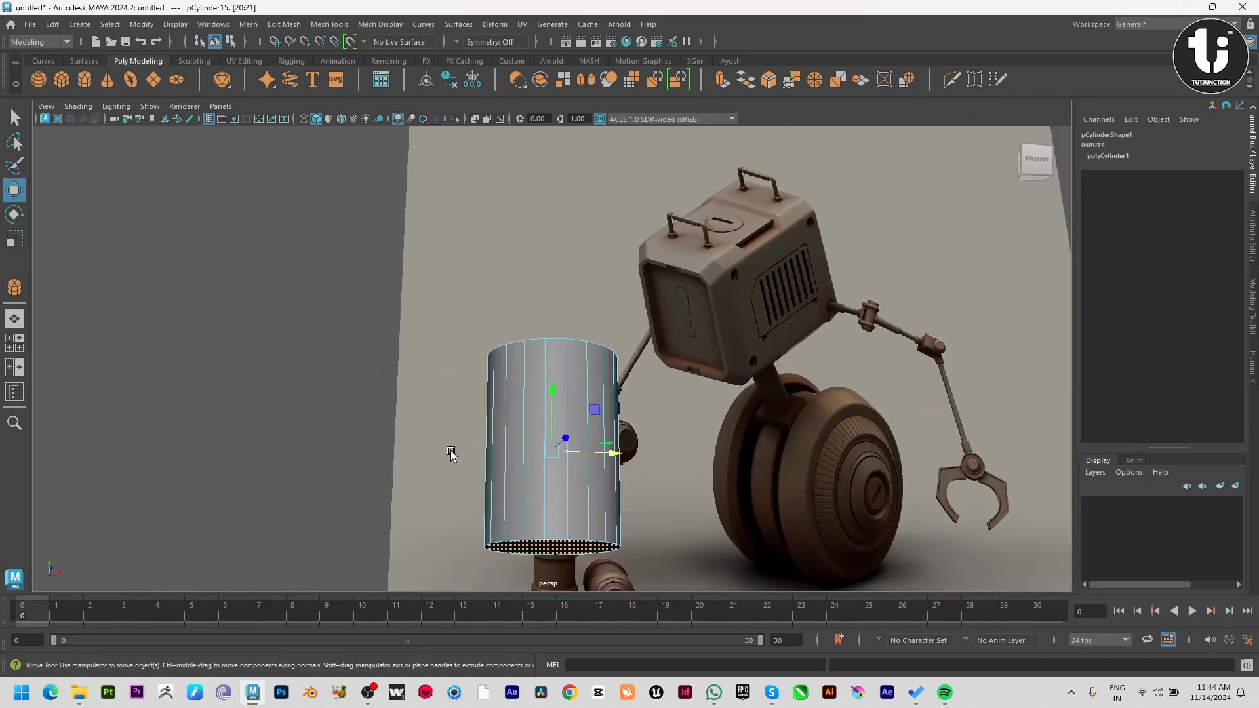
key(space)
key(space)
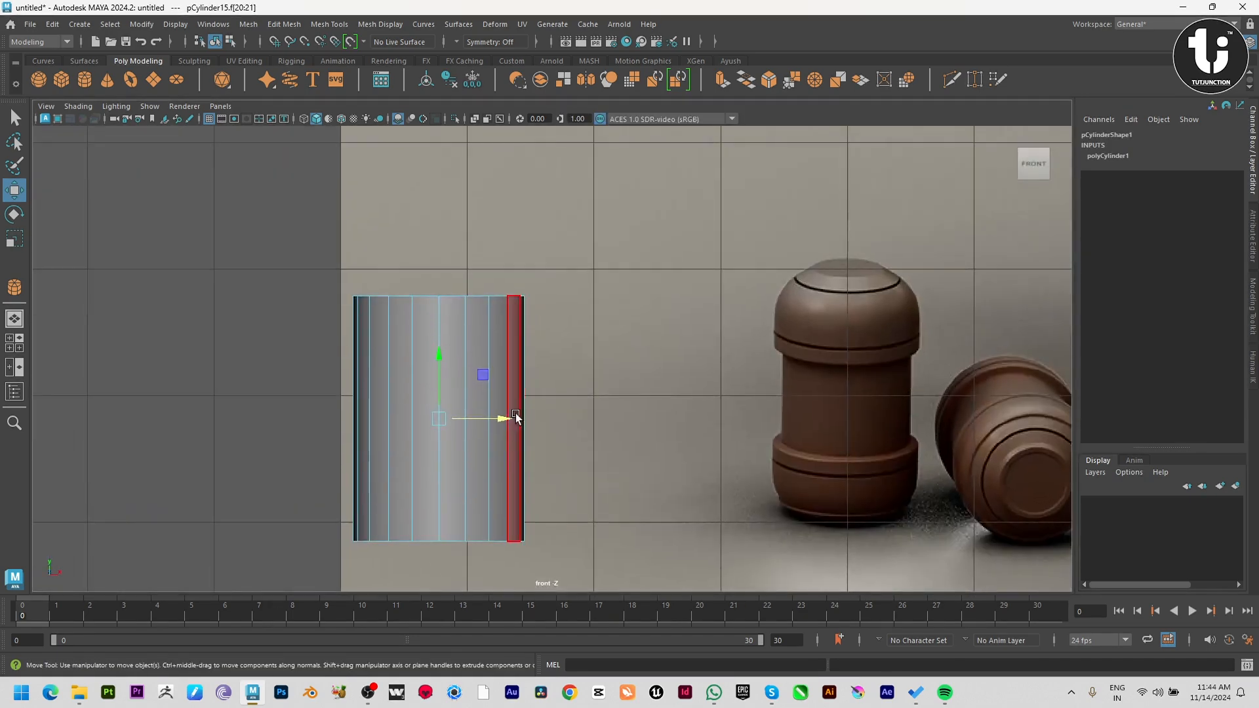
key(ctrl+e)
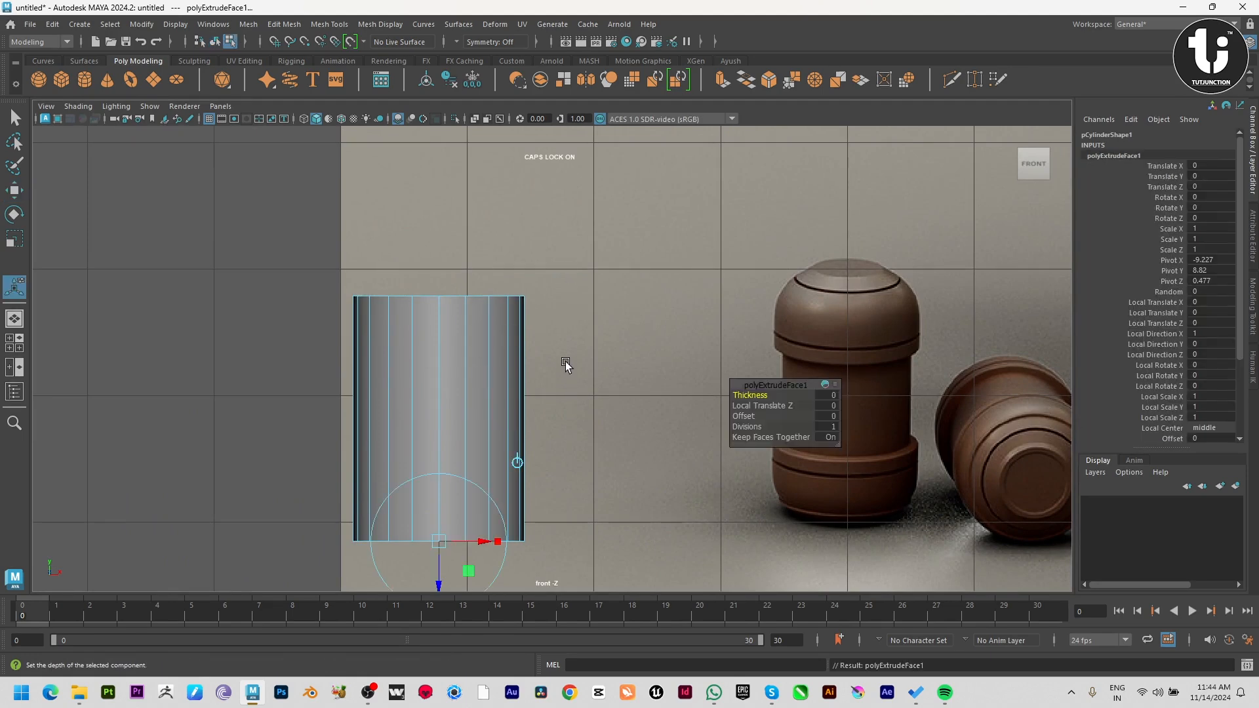
key(r)
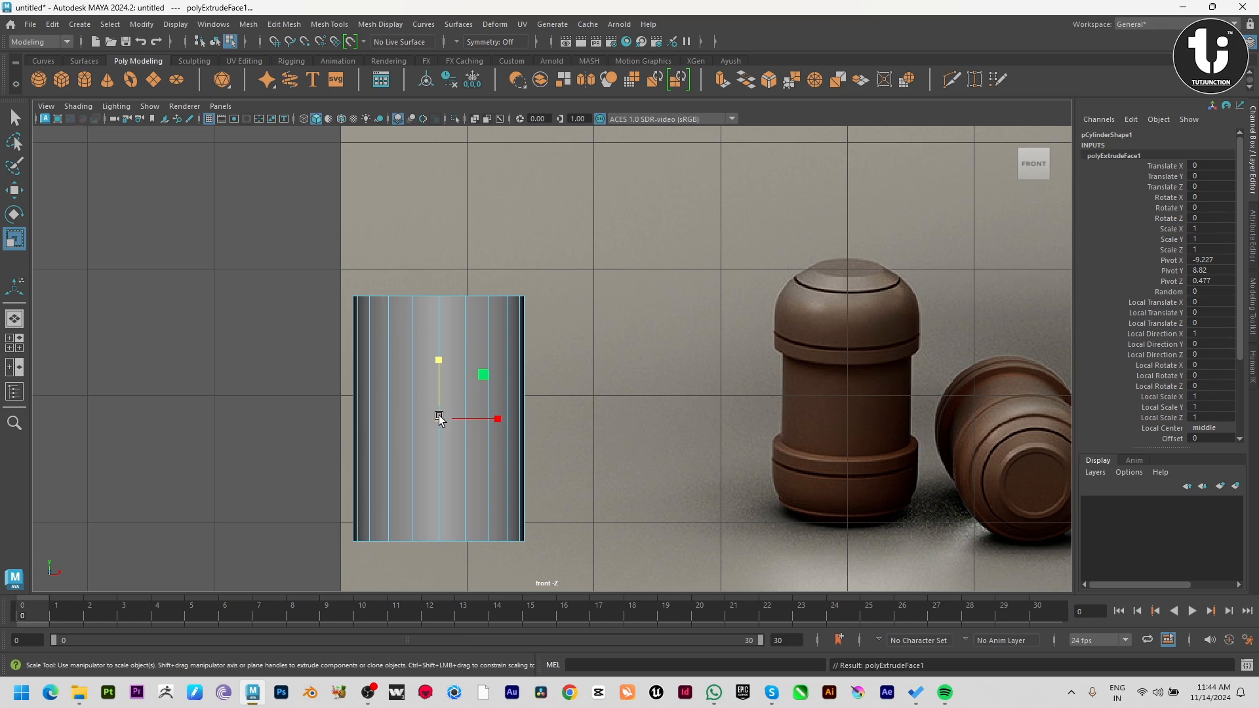
drag(438, 418, 500, 415)
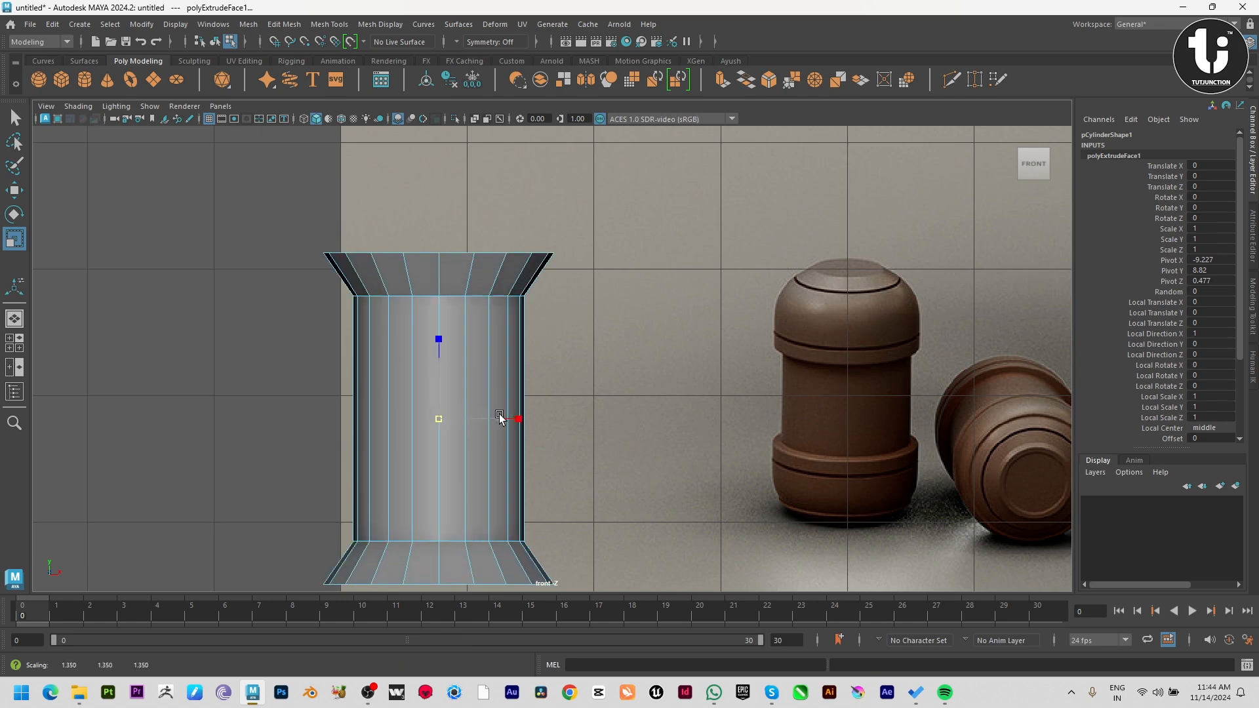
drag(439, 354, 441, 374)
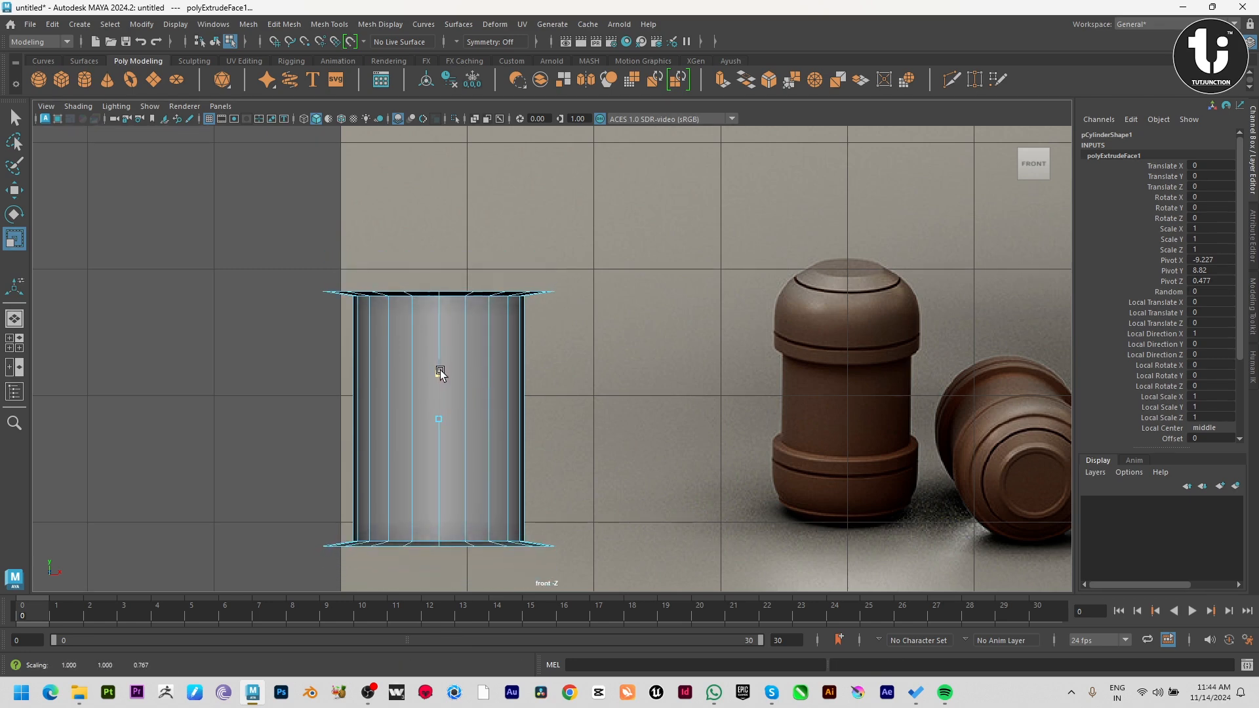
Extrude both rim faces along the cylinder's length into collars and adjust the collar thickness to suit the reference canister.
key(ctrl+e)
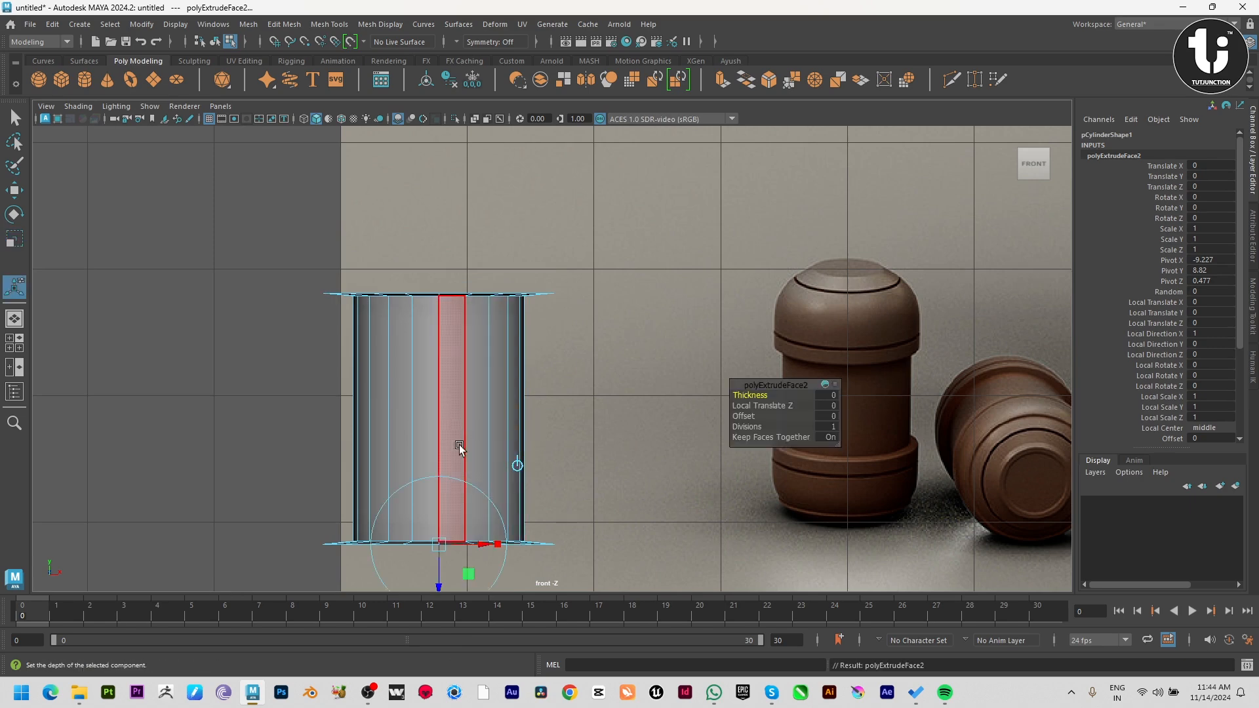
key(w)
key(r)
drag(440, 355, 457, 318)
alt+middle_drag(583, 405, 612, 333)
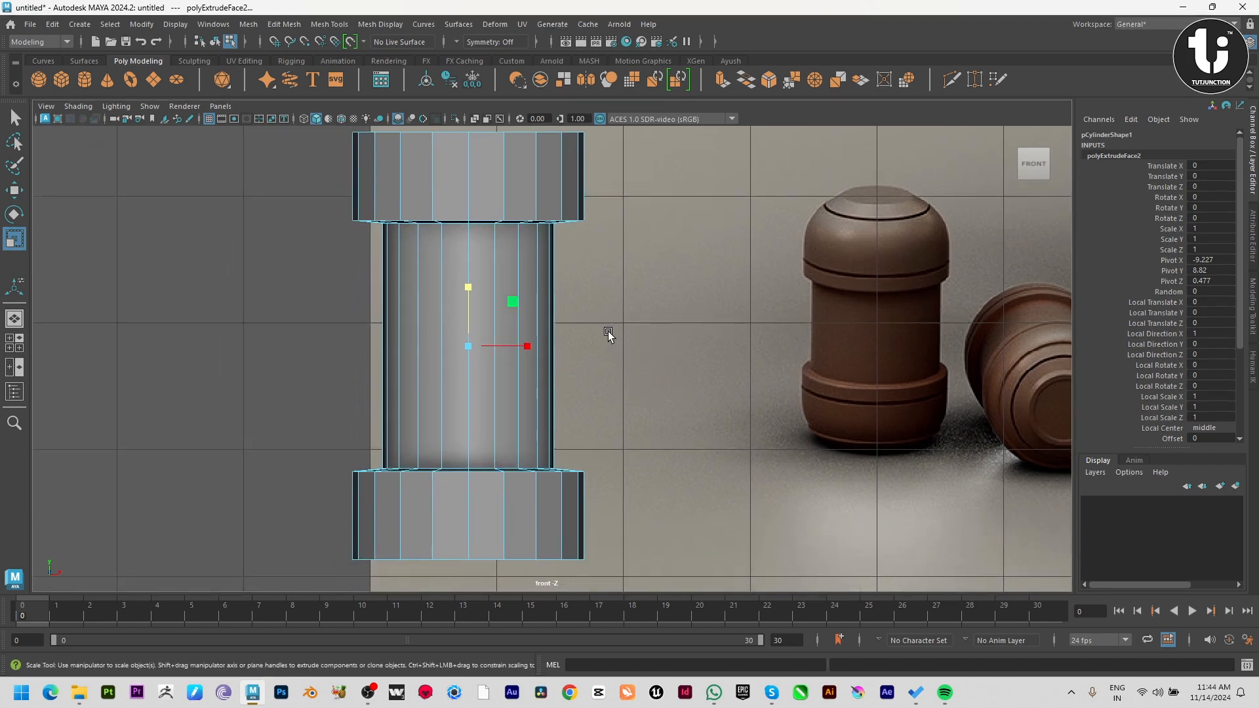
alt+right_drag(640, 408, 608, 410)
drag(486, 289, 493, 300)
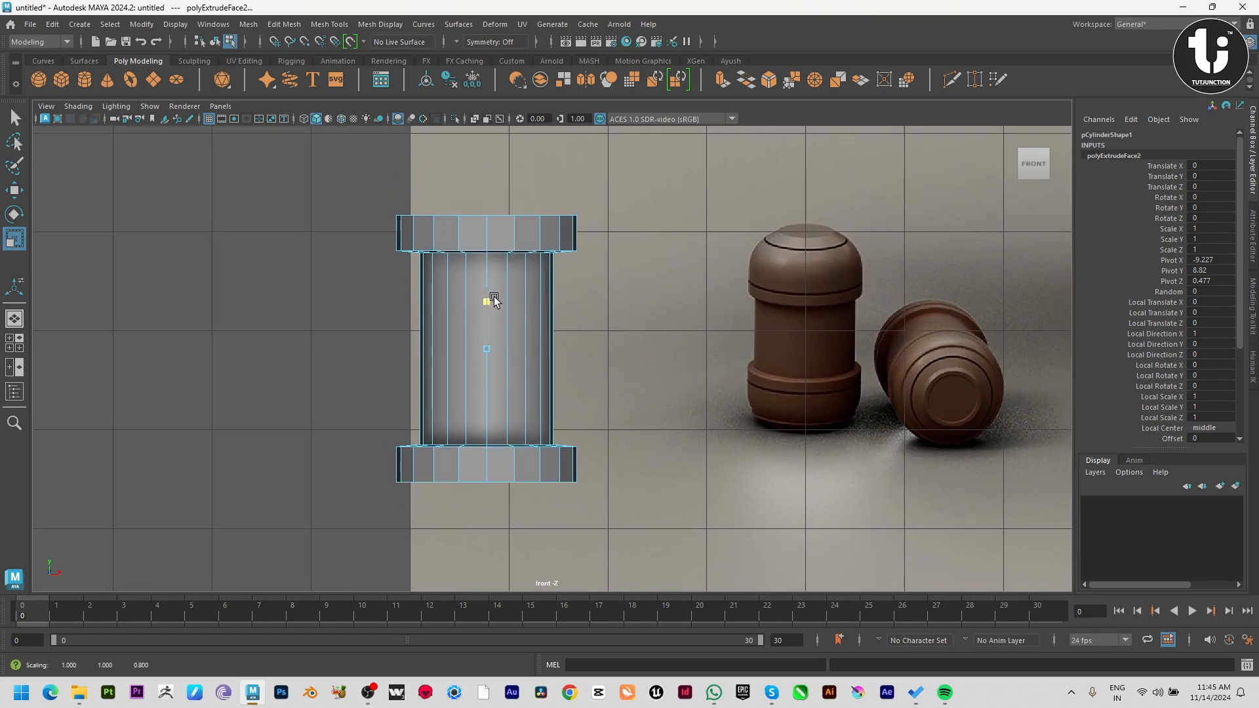
key(w)
key(space)
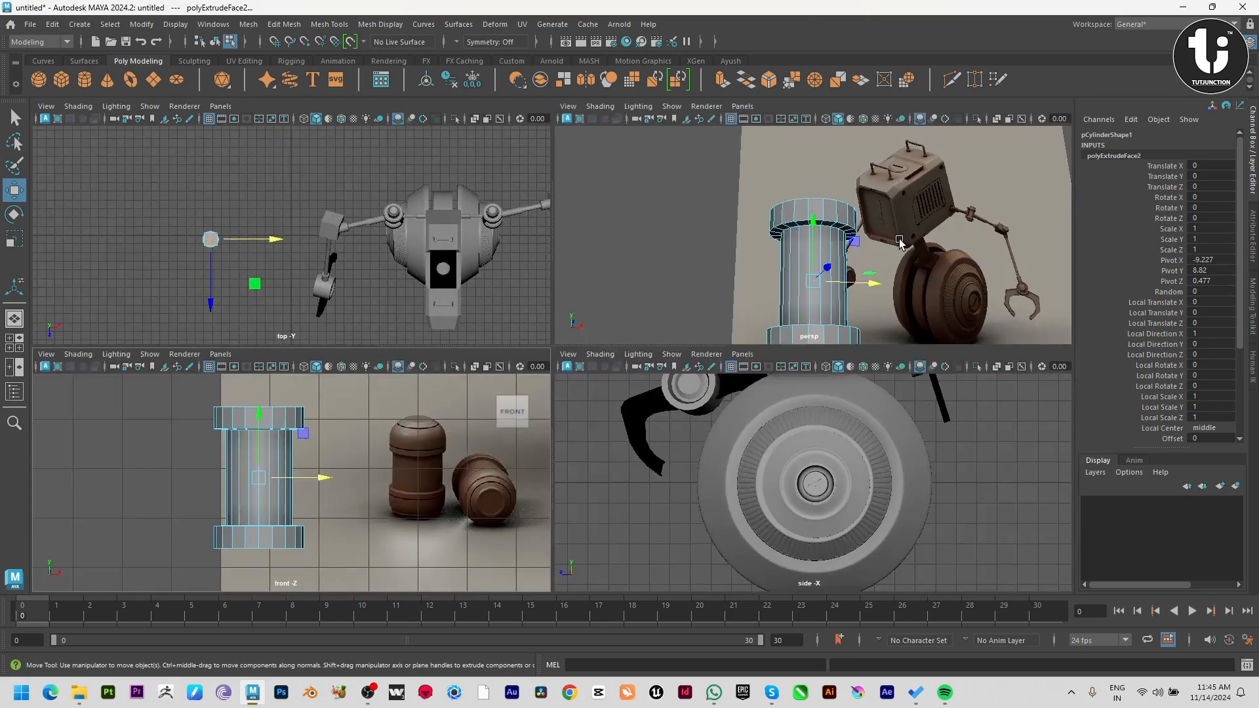
key(space)
alt+drag(898, 243, 869, 329)
key(space)
key(space)
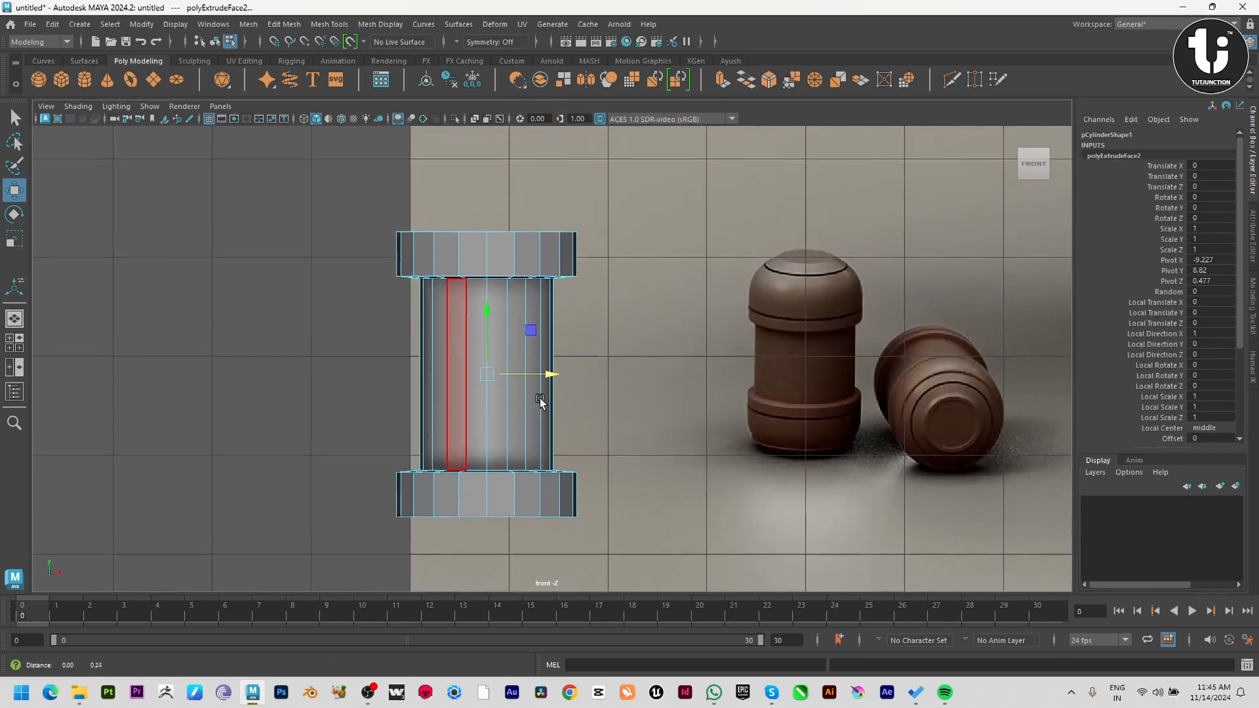
Extrude both outer end faces again with a Local Translate Z of 0.981, undoing the trial scaling that follows.
key(ctrl+e)
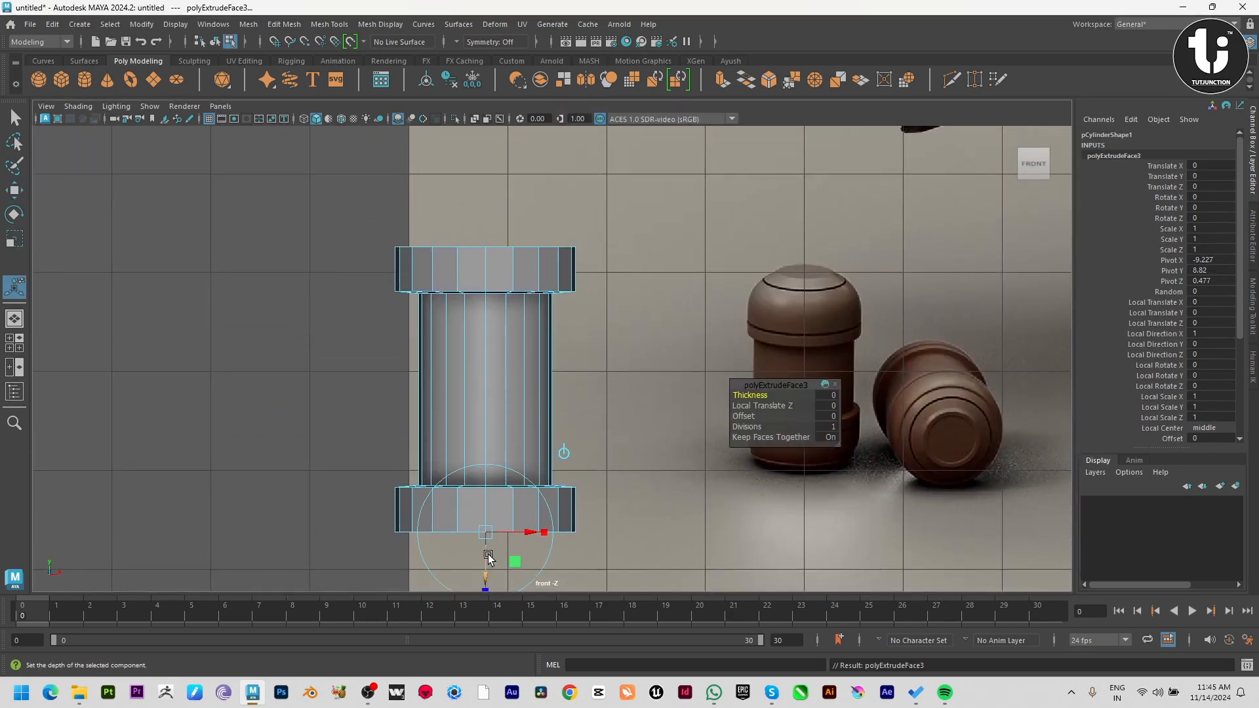
alt+middle_drag(488, 558, 515, 506)
drag(514, 506, 539, 595)
alt+right_drag(534, 531, 475, 440)
key(r)
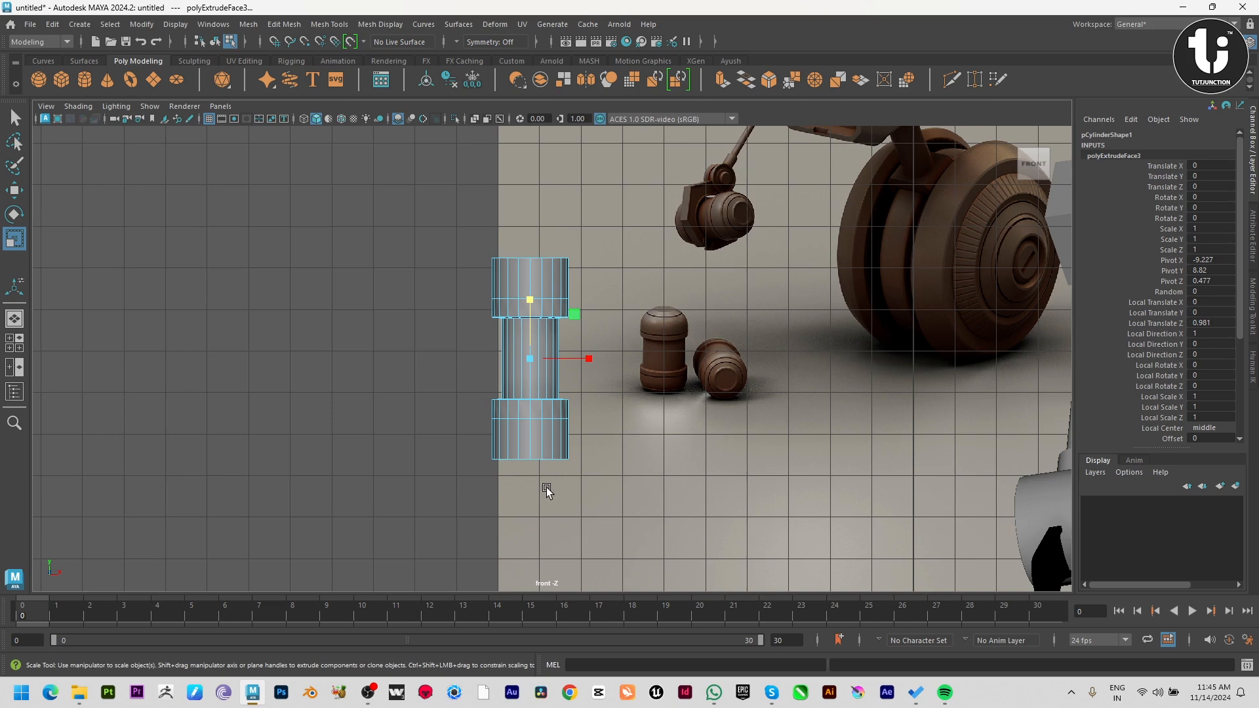
drag(530, 360, 521, 359)
key(ctrl+z)
Taper both extruded ends by scaling their outer cap faces down to just over half the collar width.
alt+right_drag(550, 452, 577, 485)
alt+drag(577, 485, 580, 482)
key(space)
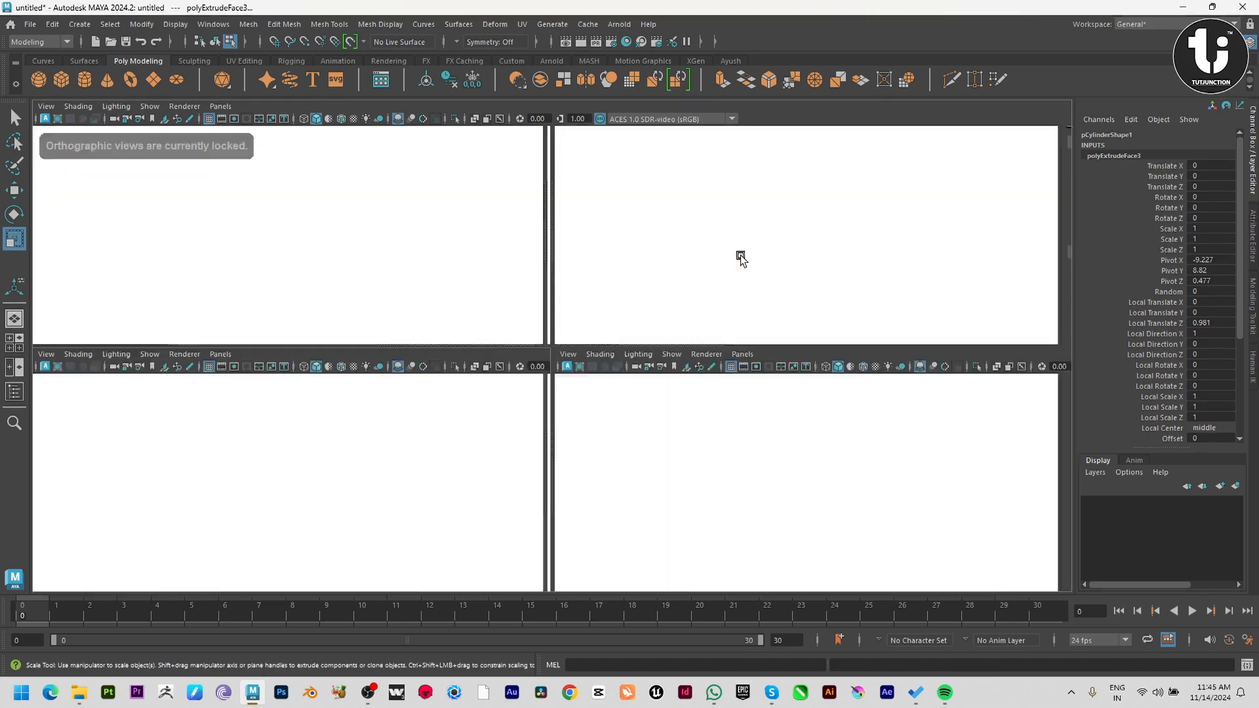
key(space)
alt+drag(734, 285, 641, 429)
alt+drag(577, 373, 501, 183)
alt+drag(635, 393, 654, 275)
click(566, 520)
drag(562, 532, 519, 521)
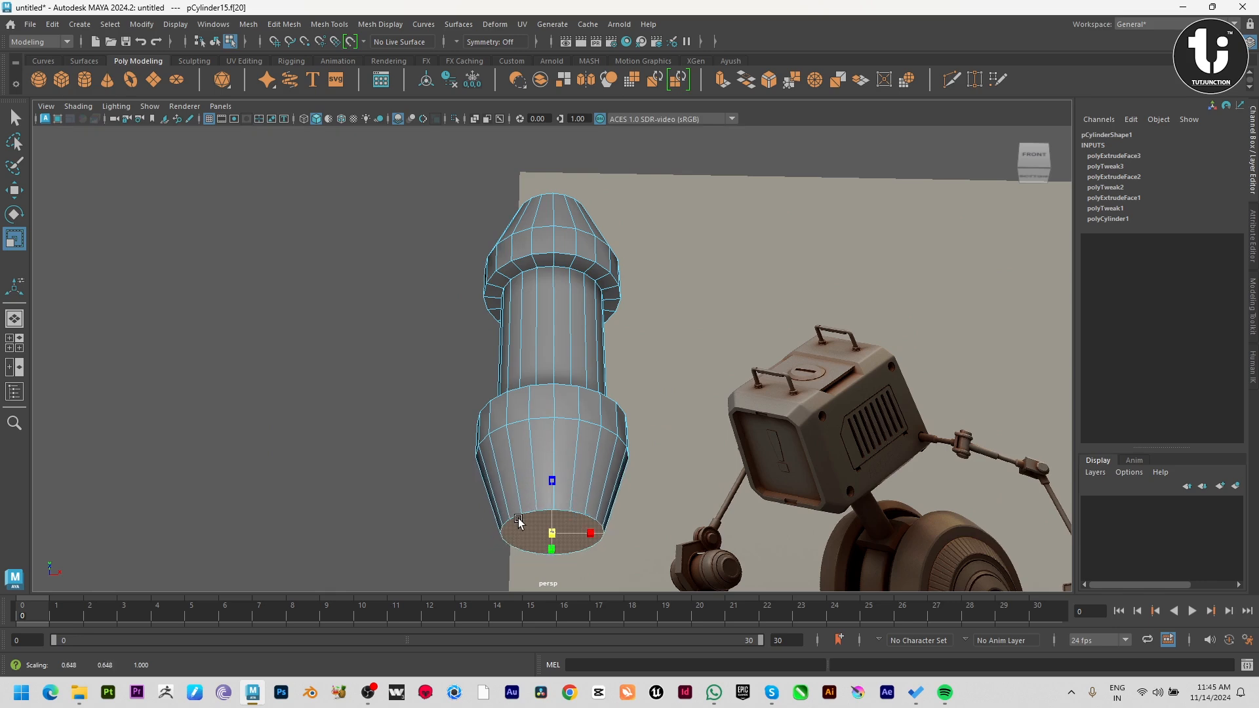
alt+drag(584, 420, 527, 479)
key(space)
key(space)
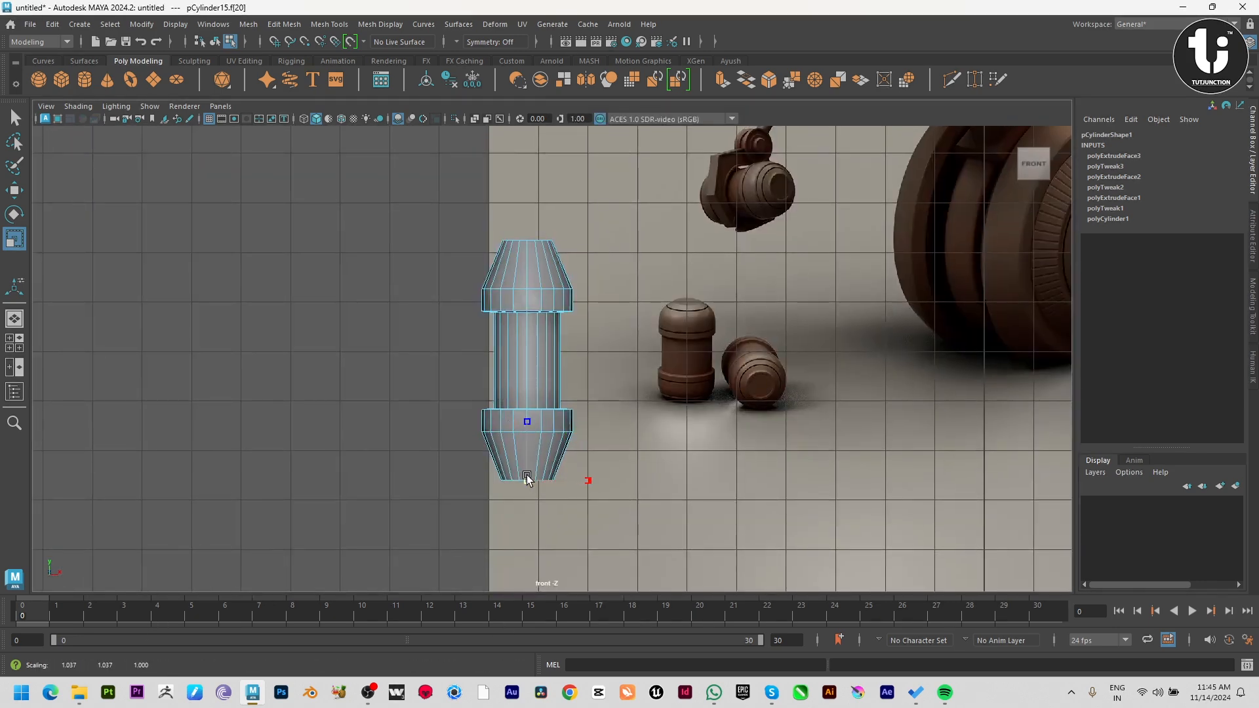
Insert two edge loops in the upper tapered end and scale them outward by about 1.18 to form a dome.
right_drag(516, 383, 580, 276)
scroll(568, 255, up, 5)
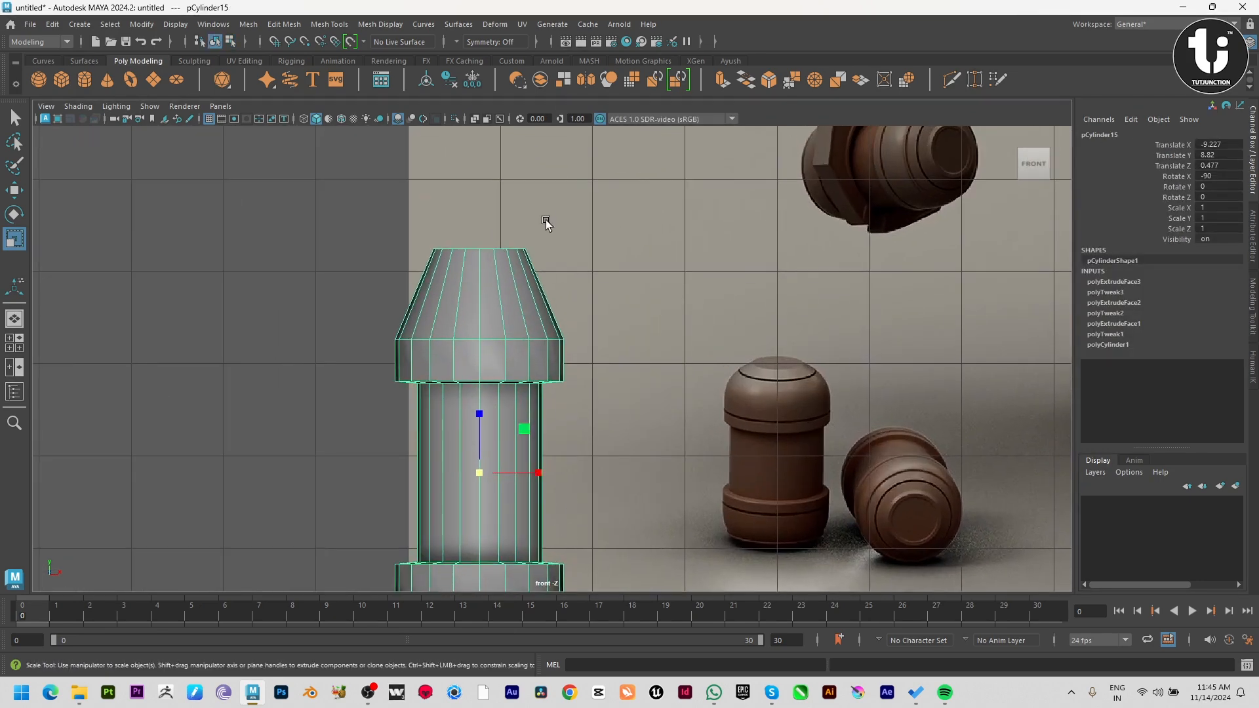
shift+right_drag(546, 213, 470, 232)
drag(446, 279, 446, 274)
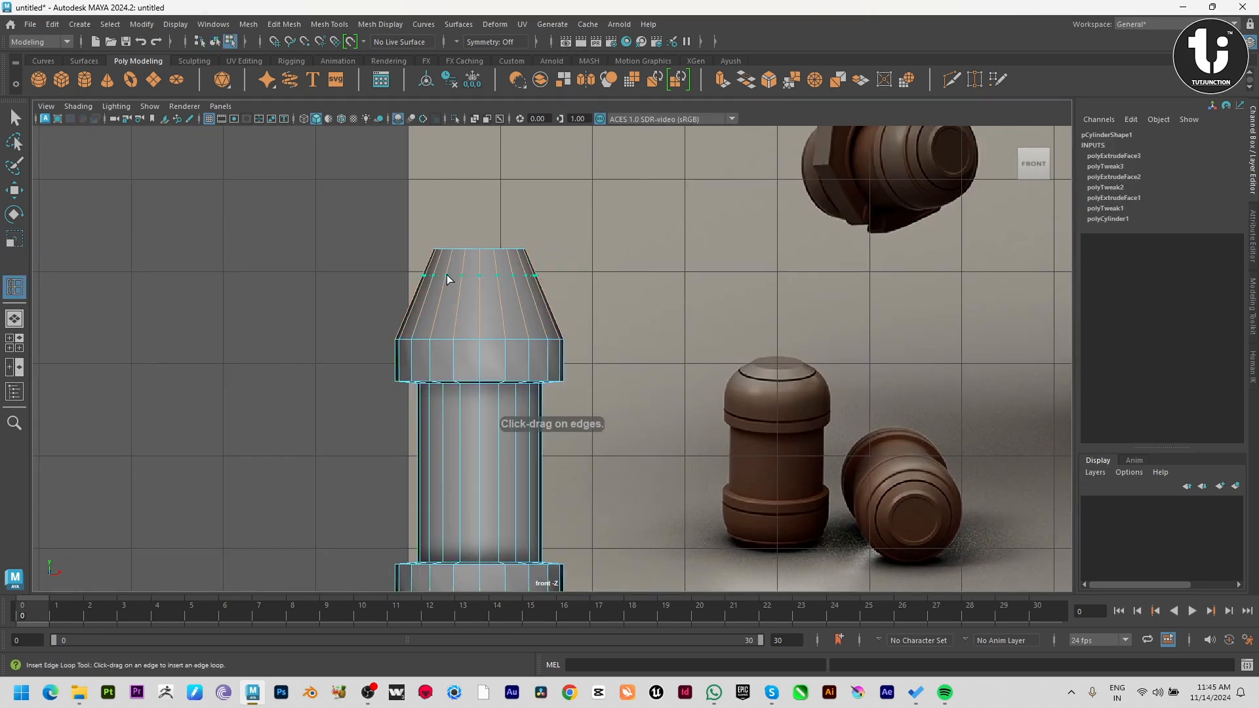
click(441, 303)
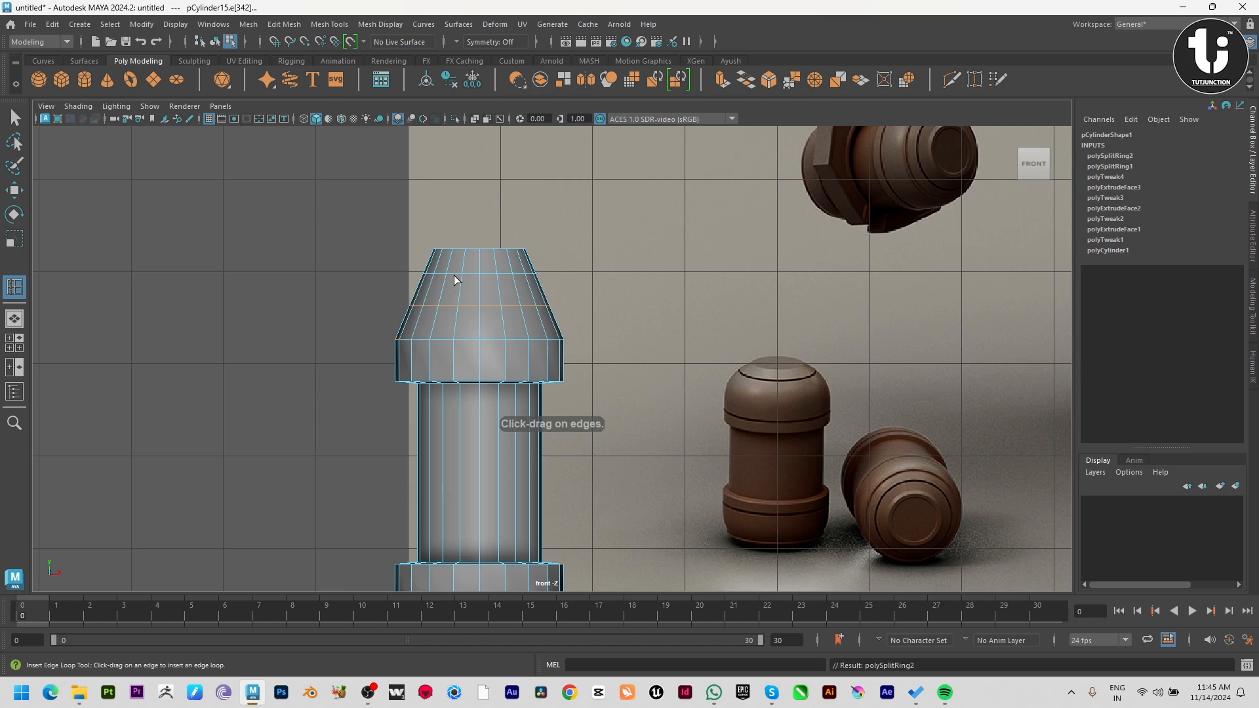
key(w)
key(r)
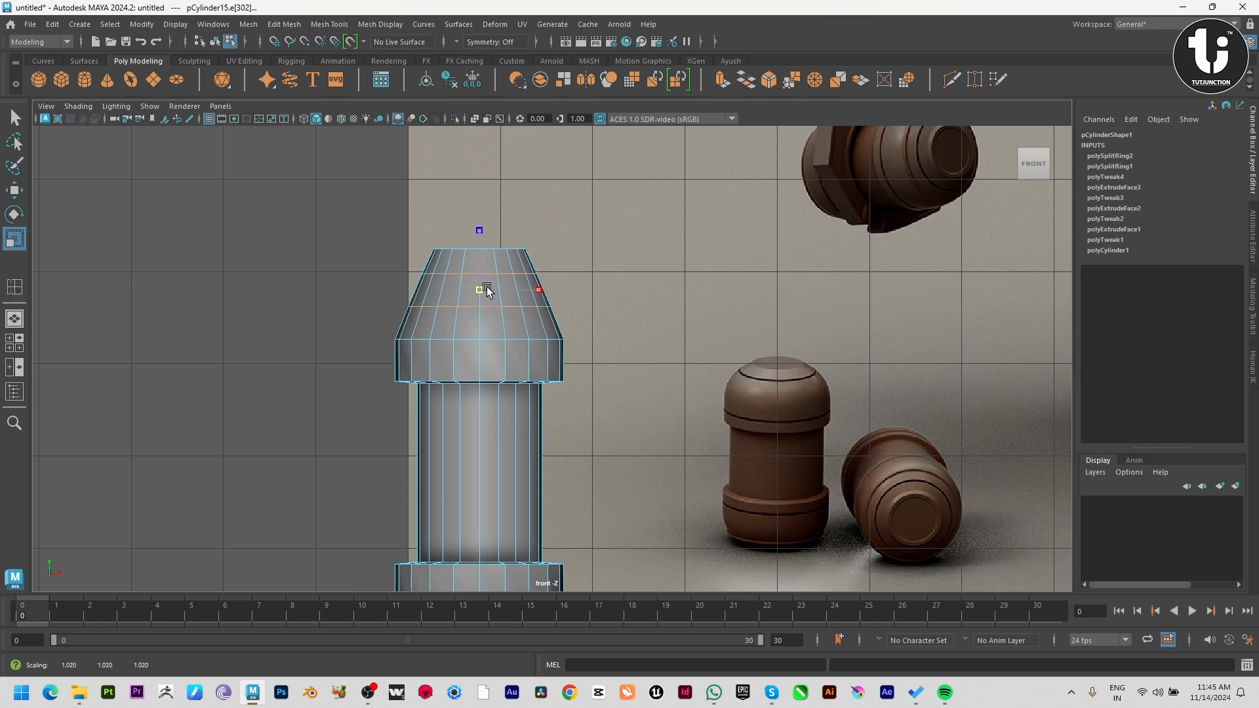
middle_drag(495, 295, 497, 293)
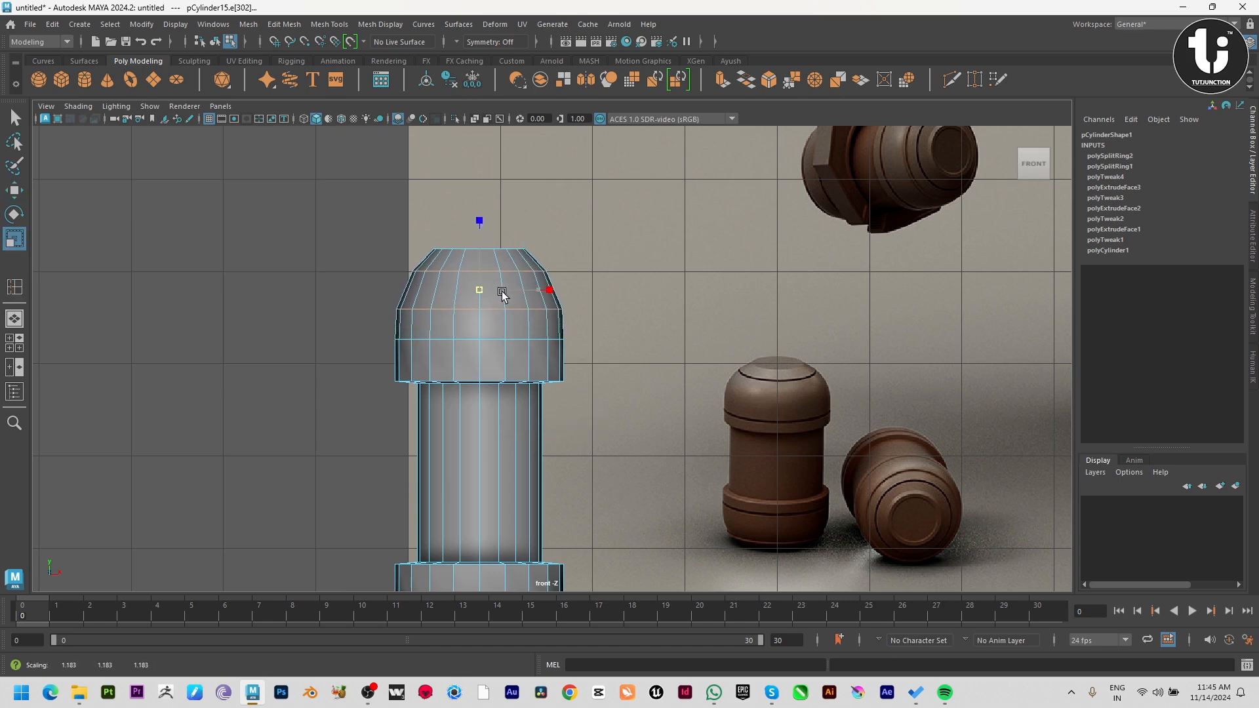
click(632, 218)
Insert a third edge loop between the upper dome's two loops and scale it slightly to smooth the curve.
shift+right_drag(575, 213, 517, 278)
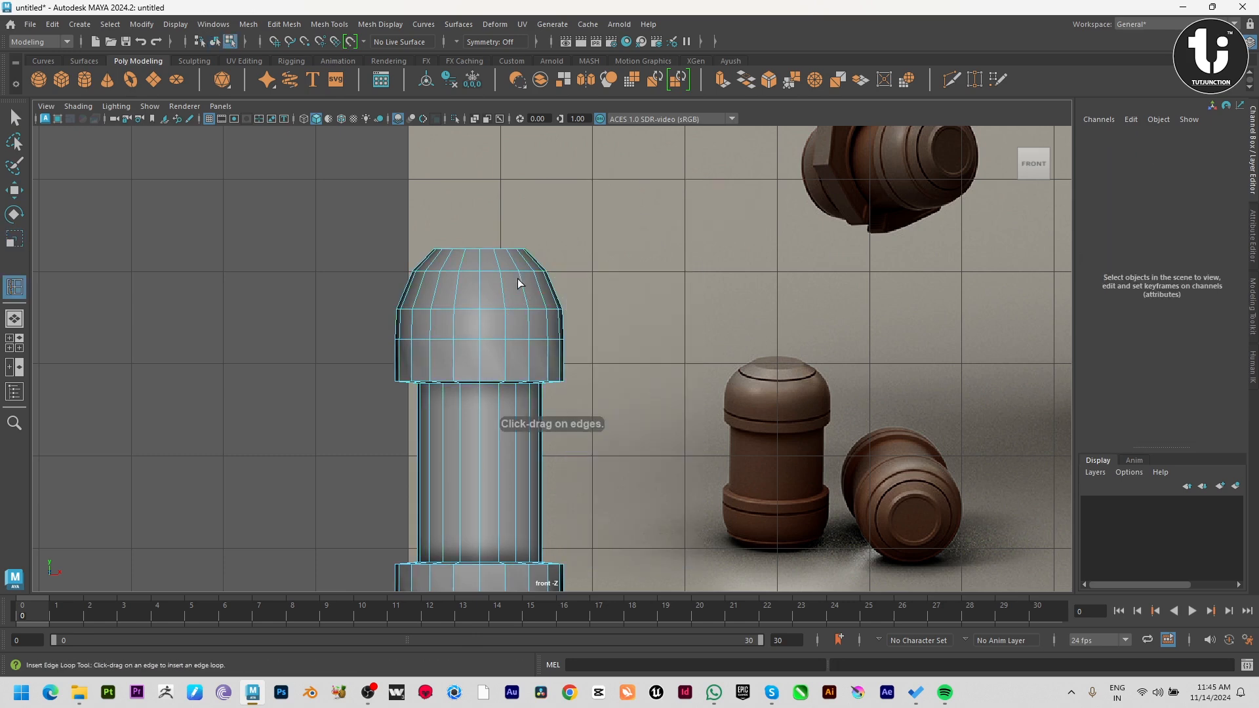
drag(505, 286, 505, 288)
key(r)
middle_drag(484, 289, 482, 289)
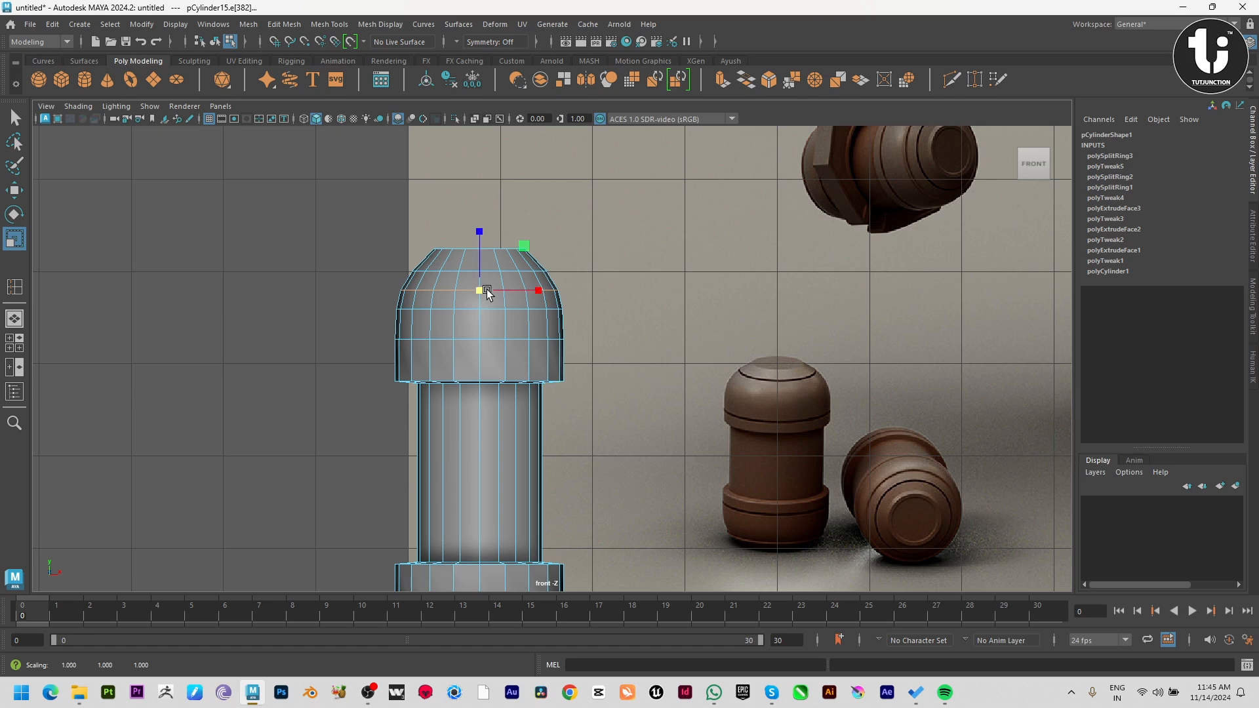
key(w)
Insert three edge loops in the lower tapered end and scale the two outer ones outward by about 1.14.
alt+middle_drag(529, 404, 541, 175)
right_drag(489, 401, 455, 329)
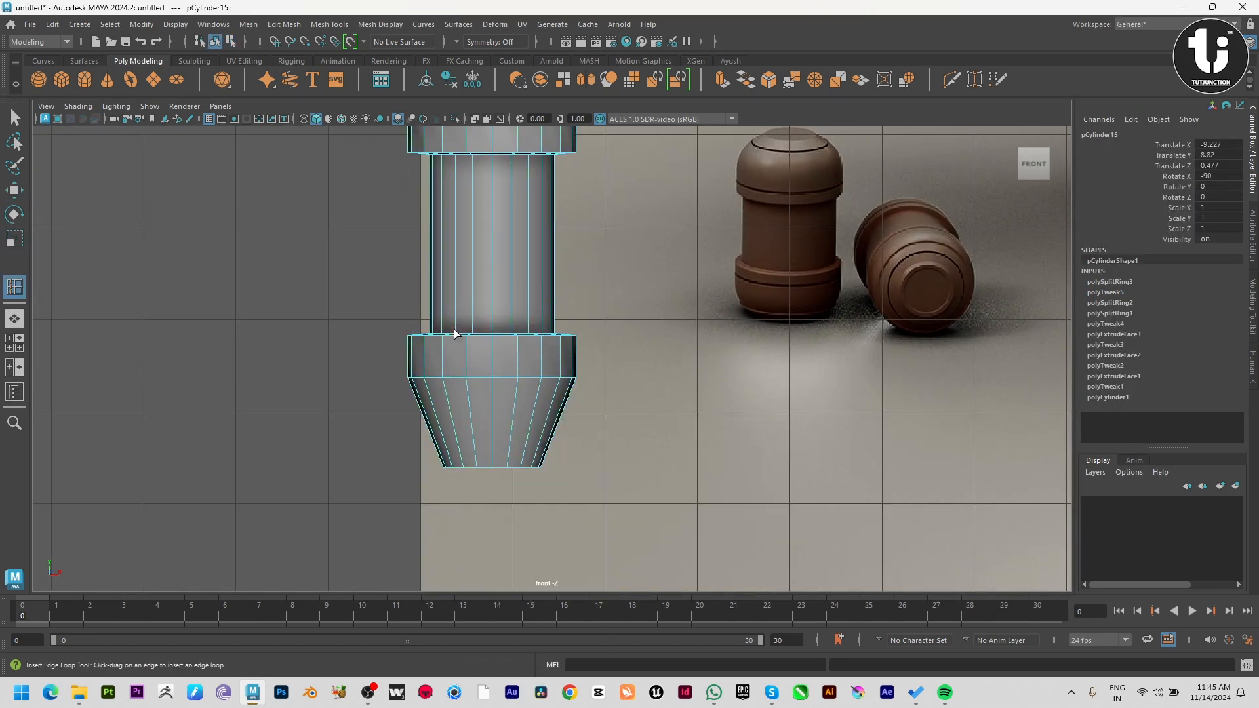
drag(471, 403, 511, 430)
key(w)
key(r)
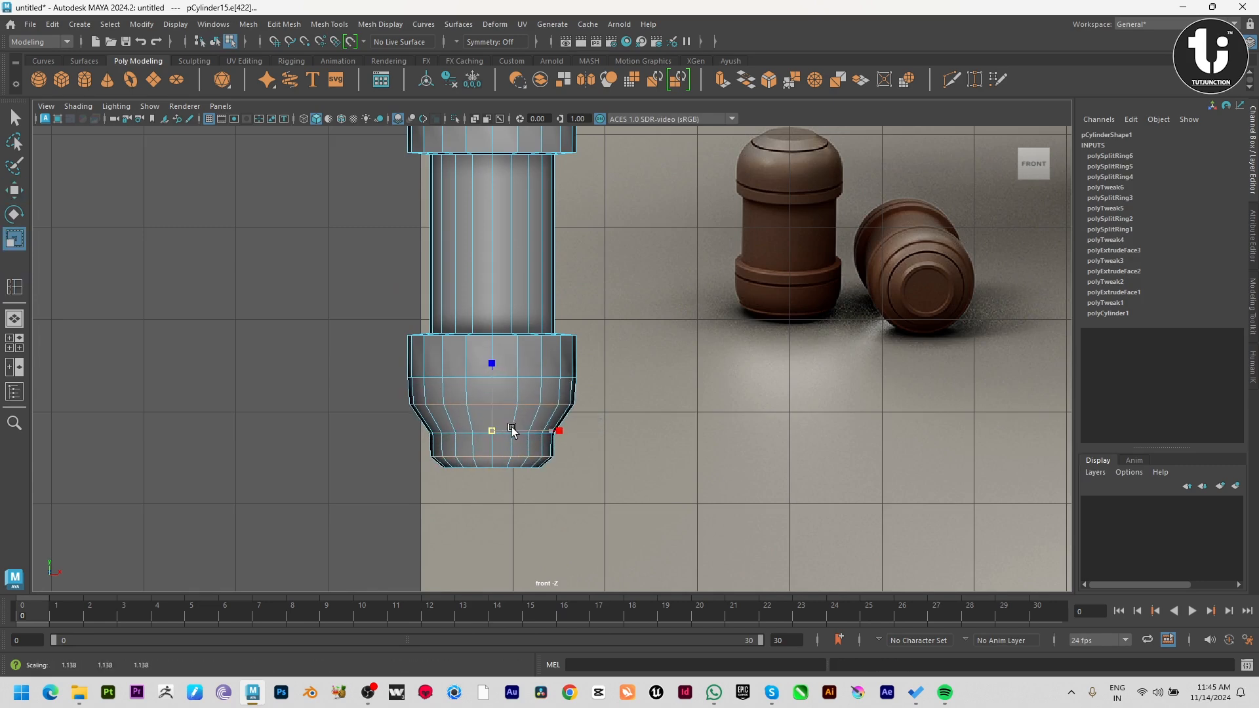
Round the lower dome by scaling its middle edge loop by about 1.18 and nudging it and the lowest loop upward.
click(473, 433)
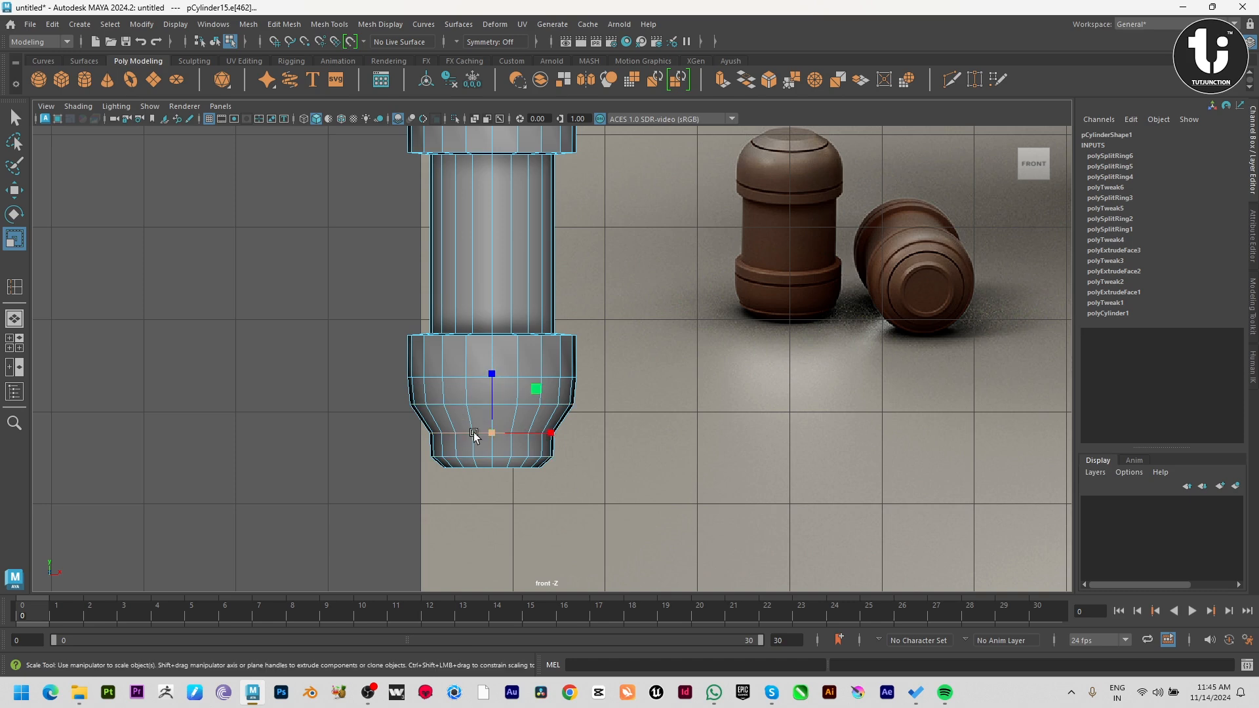
drag(494, 430, 508, 435)
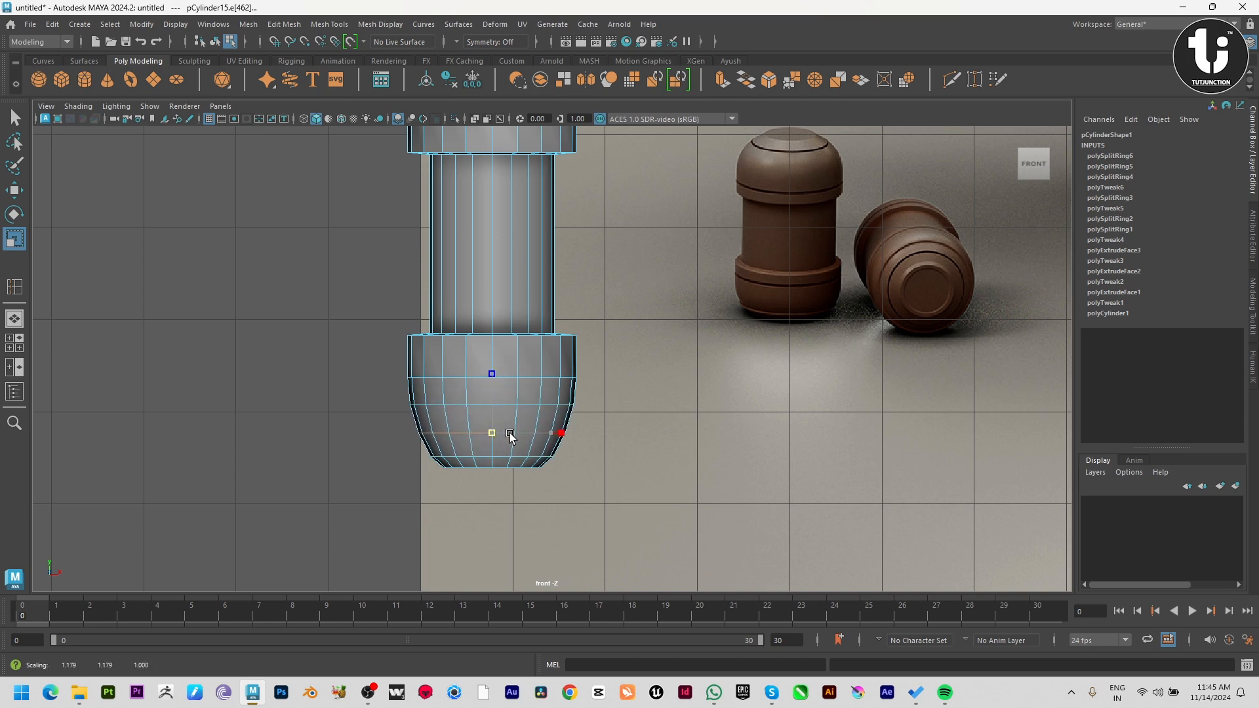
key(w)
drag(493, 373, 492, 367)
key(r)
drag(491, 421, 497, 402)
key(w)
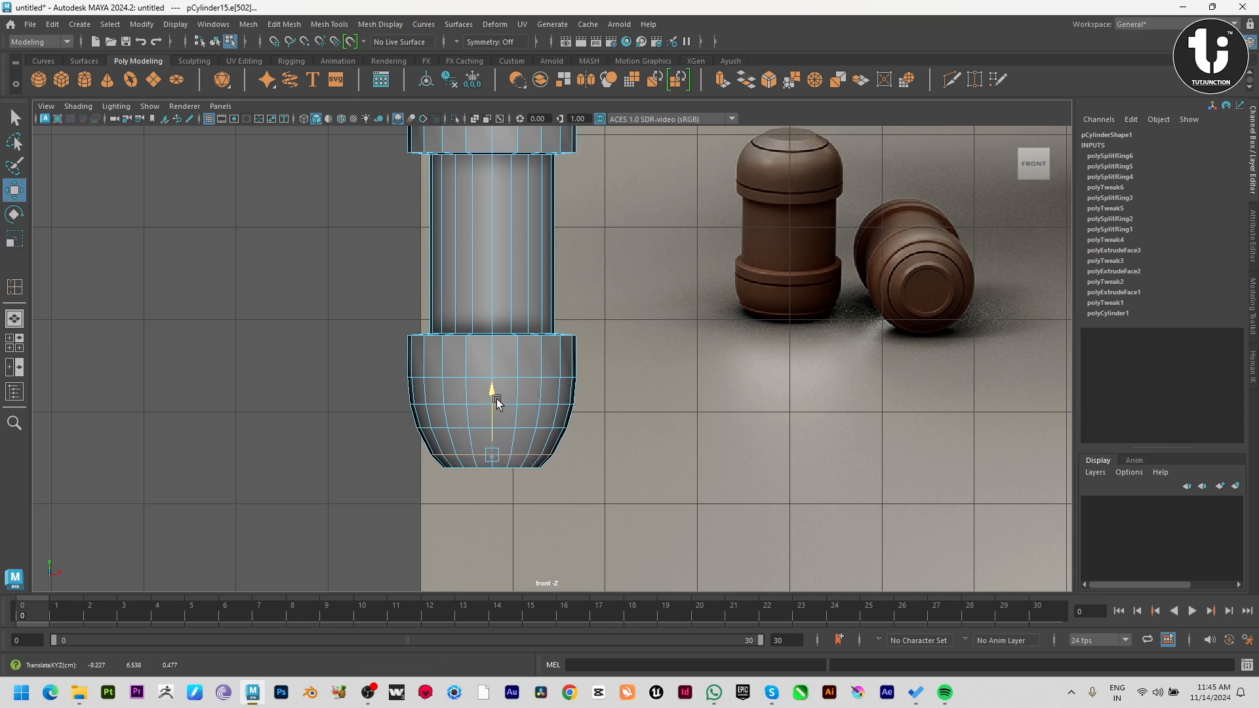
key(r)
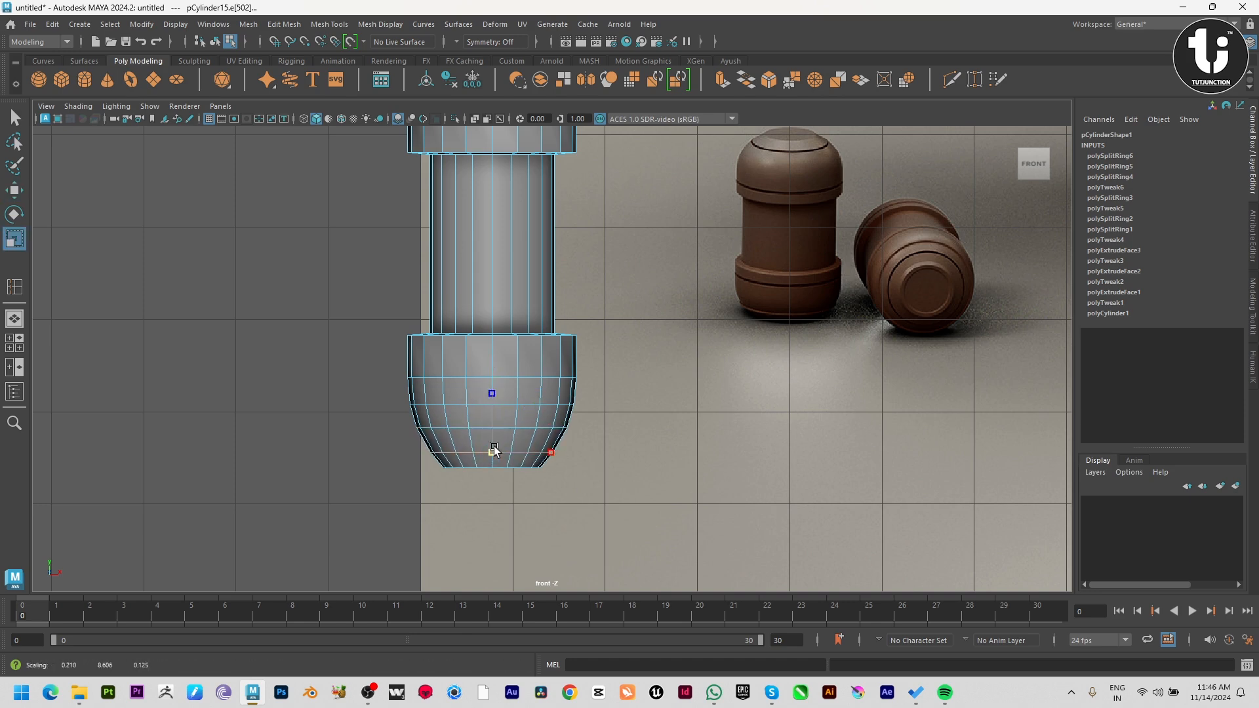
Inspect the canister's domed ends from several angles and compare its proportions with the reference.
key(space)
key(space)
scroll(752, 235, down, 3)
alt+drag(661, 367, 485, 354)
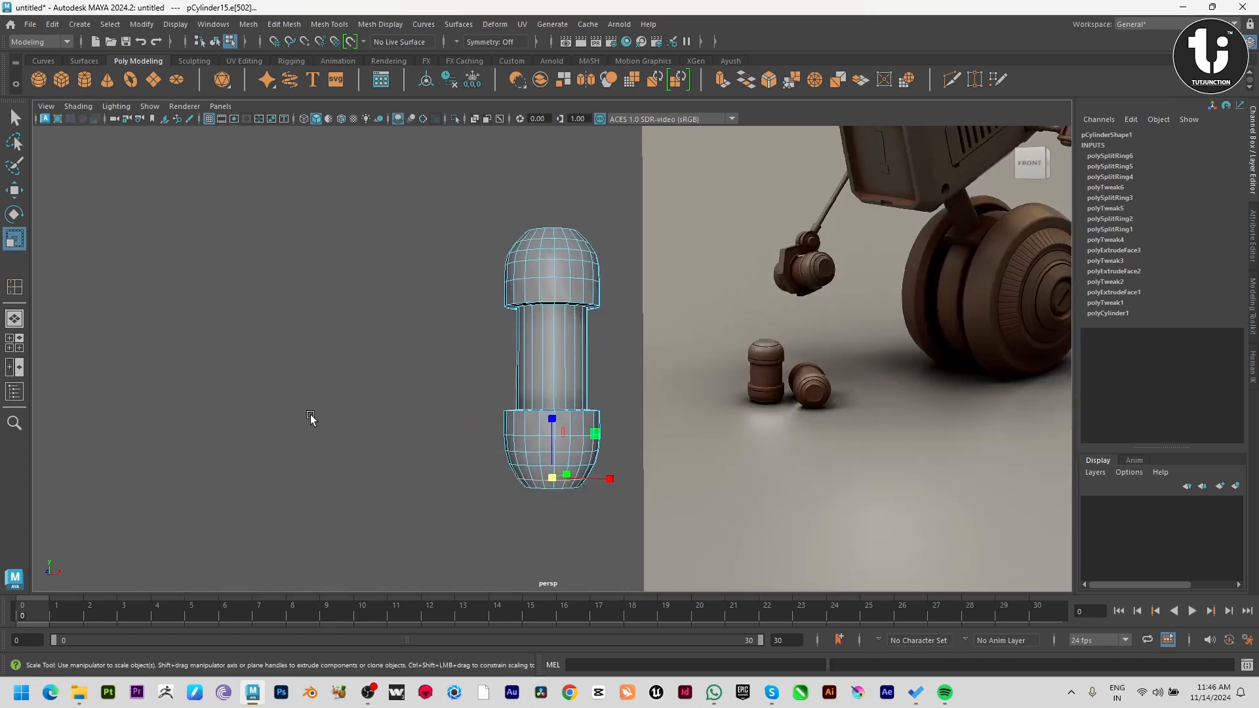
click(312, 419)
alt+drag(420, 393, 518, 452)
key(space)
key(space)
alt+middle_drag(469, 359, 465, 486)
alt+middle_drag(518, 284, 518, 304)
key(space)
key(space)
alt+drag(784, 219, 603, 324)
Extrude the flat end faces of both domes together and scale them inward to about 0.767.
click(552, 451)
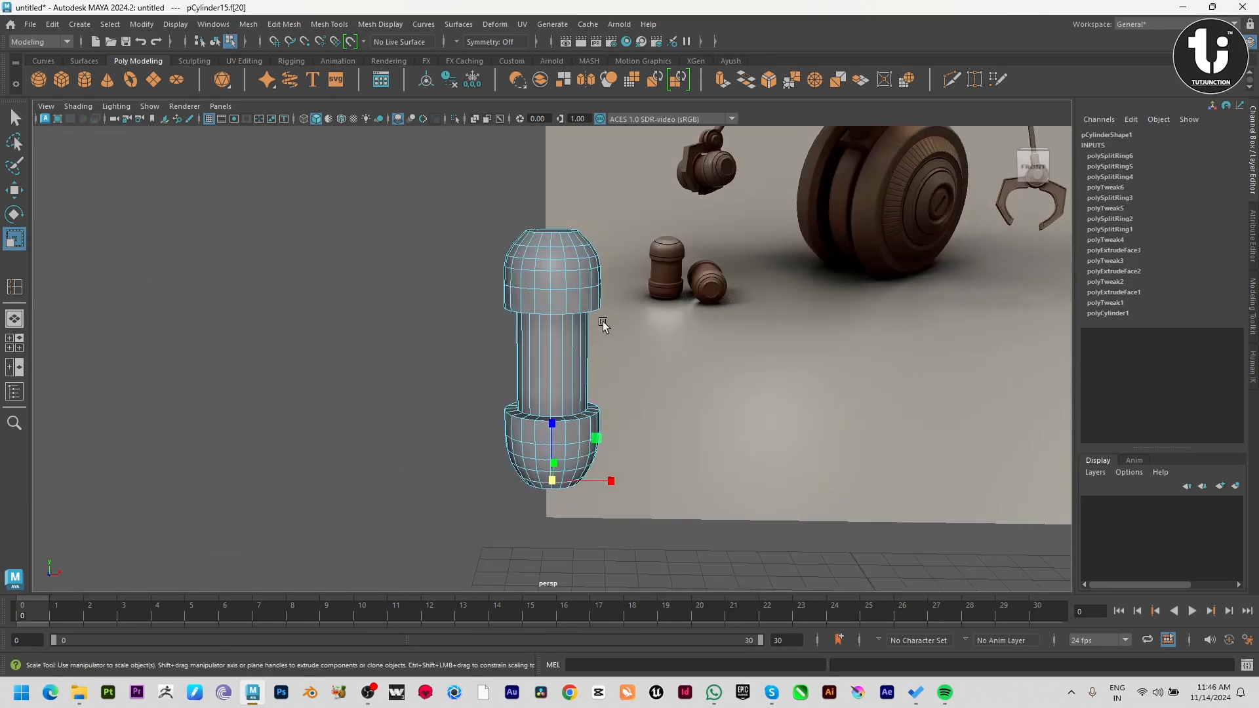
shift+click(559, 225)
alt+drag(559, 224, 603, 308)
key(ctrl+e)
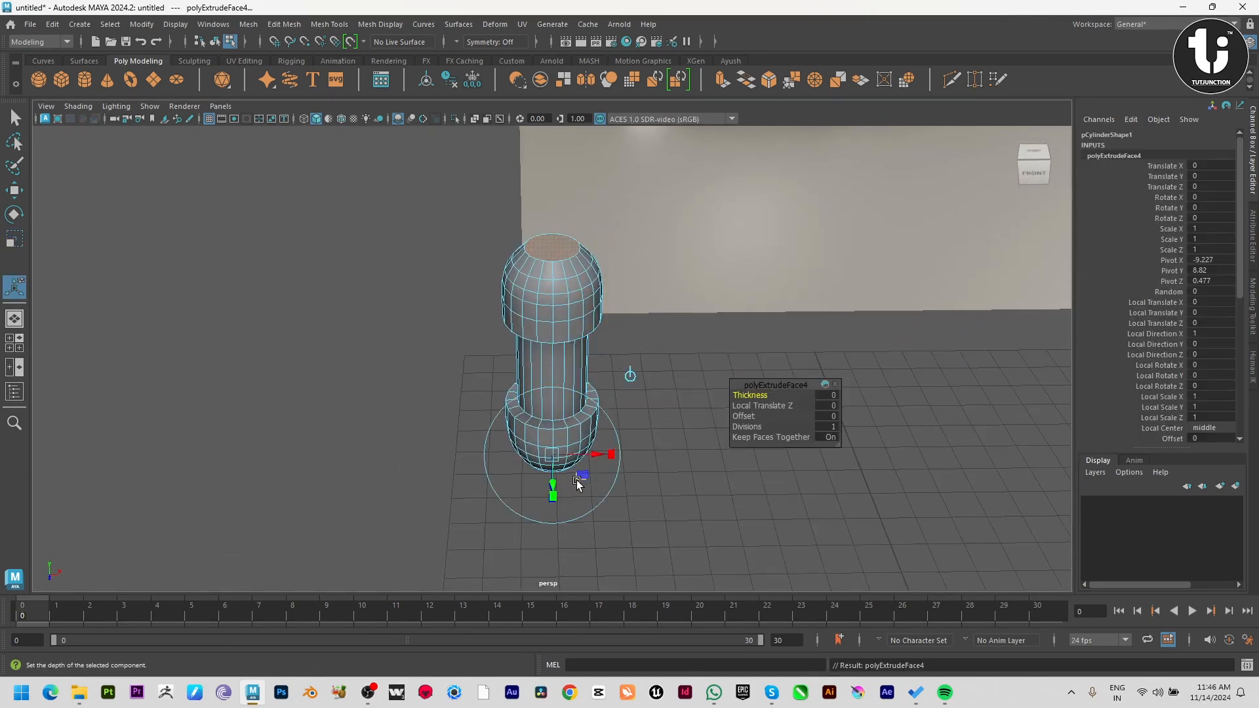
drag(568, 452, 590, 373)
key(w)
key(space)
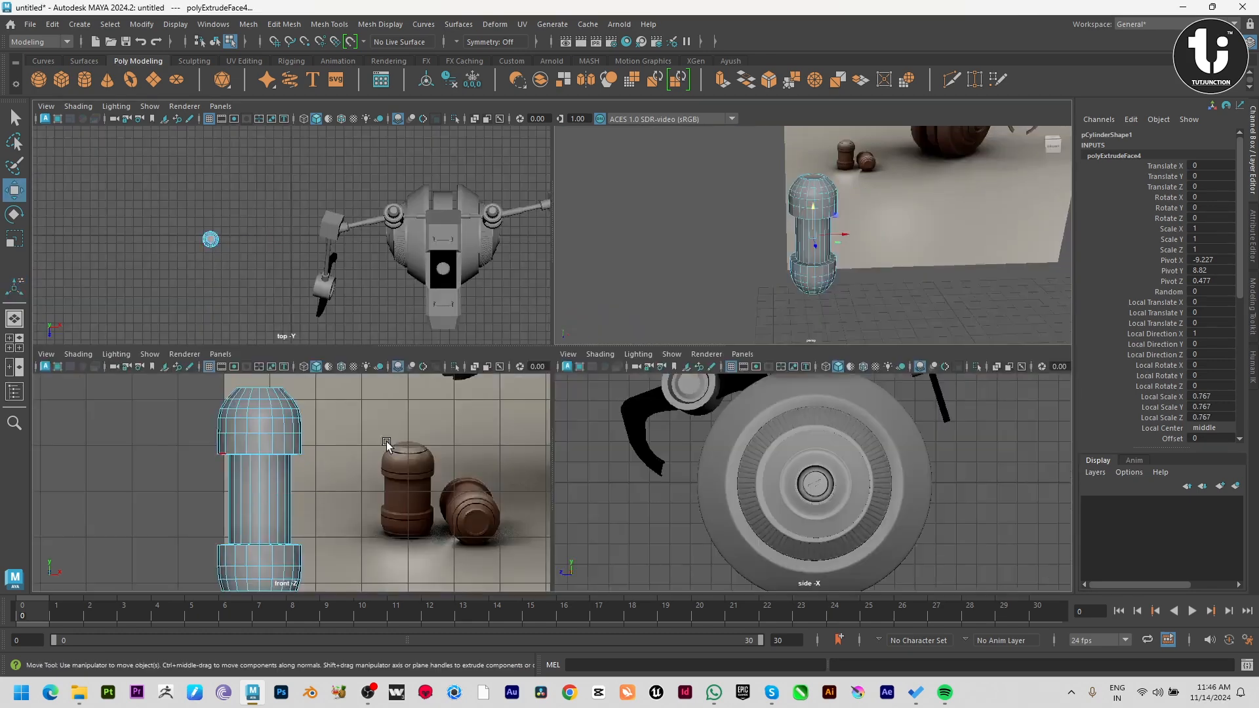
key(space)
alt+middle_drag(624, 303, 624, 333)
key(space)
key(space)
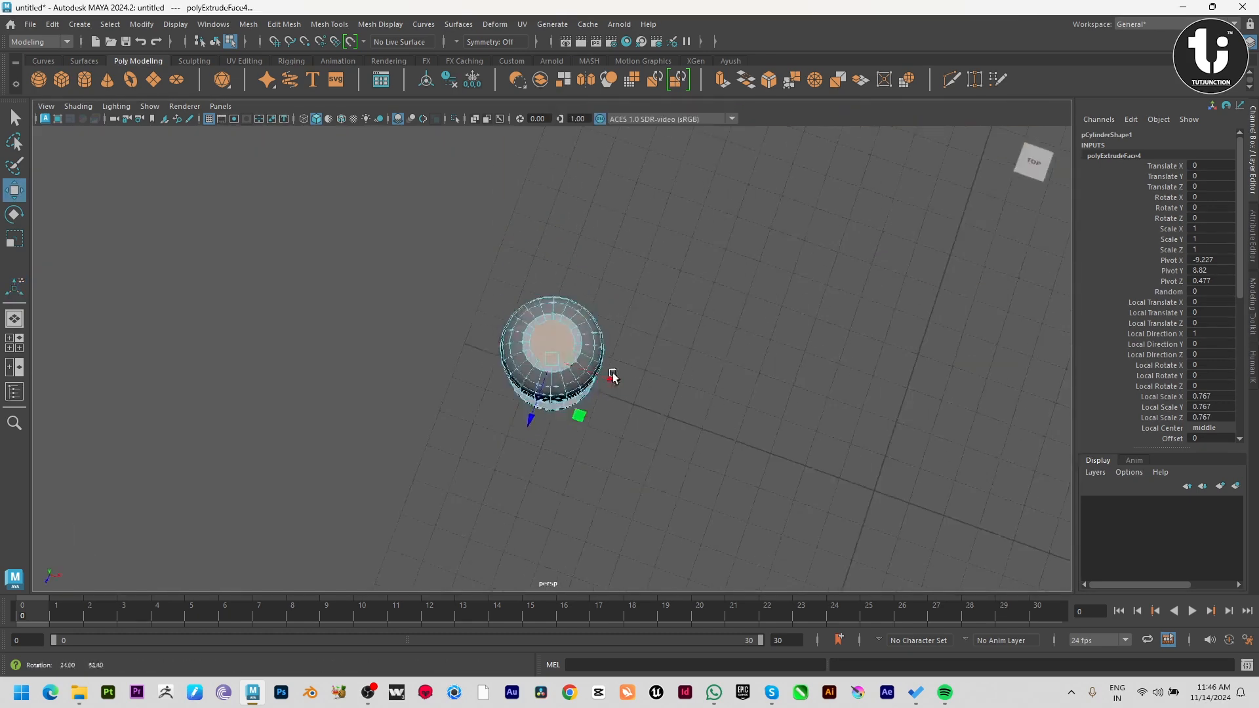
Bevel the outer edge loops around the flat caps on both domes with a fraction of about 0.047.
scroll(721, 425, up, 5)
click(636, 301)
alt+drag(636, 301, 568, 477)
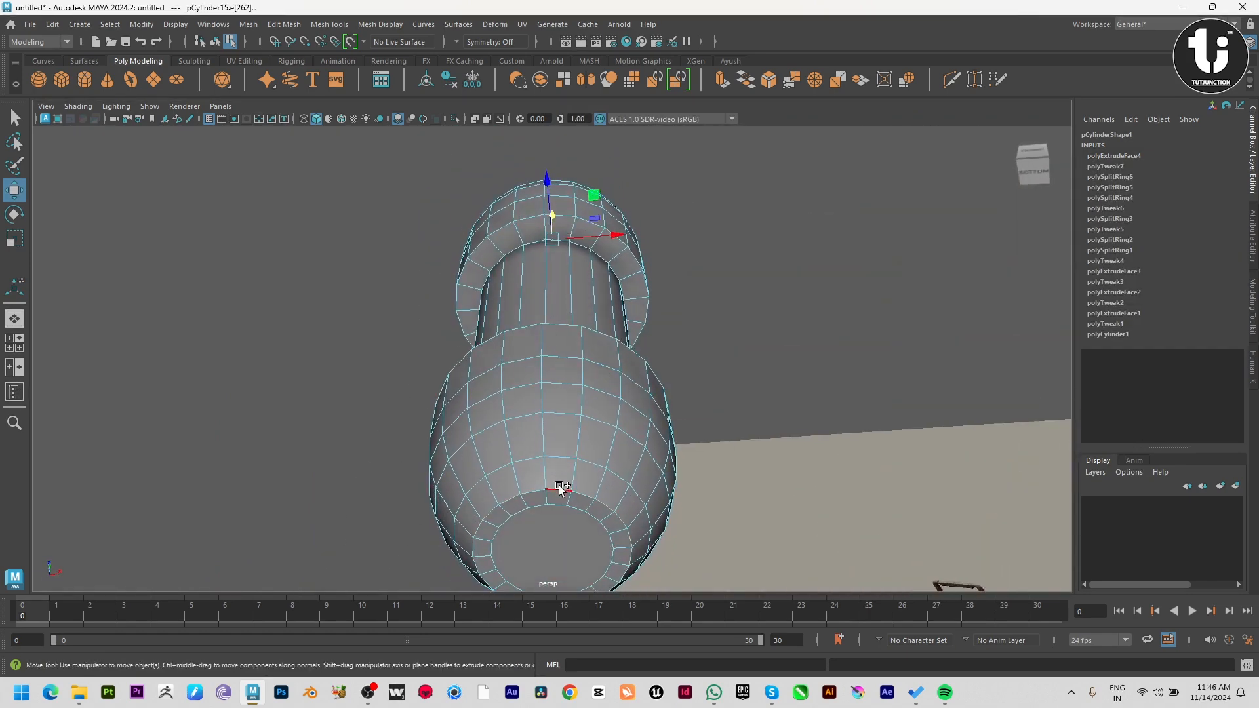
shift+right_drag(664, 396, 707, 398)
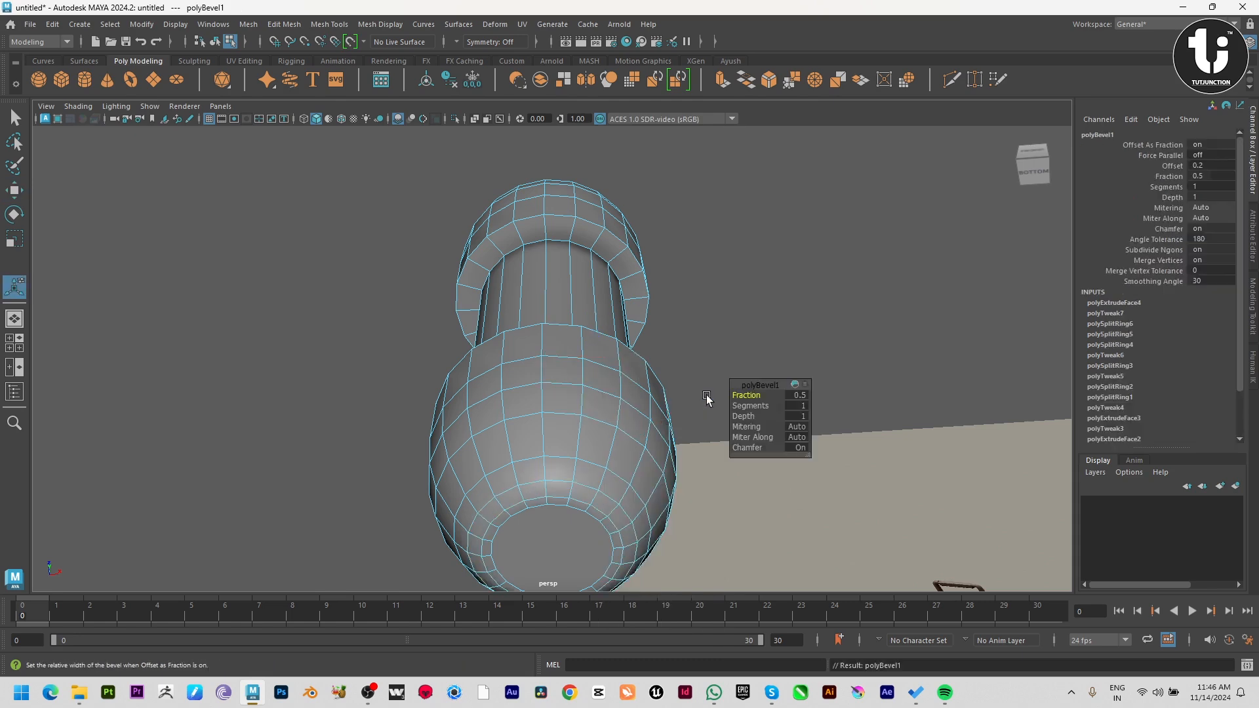
middle_drag(712, 396, 510, 401)
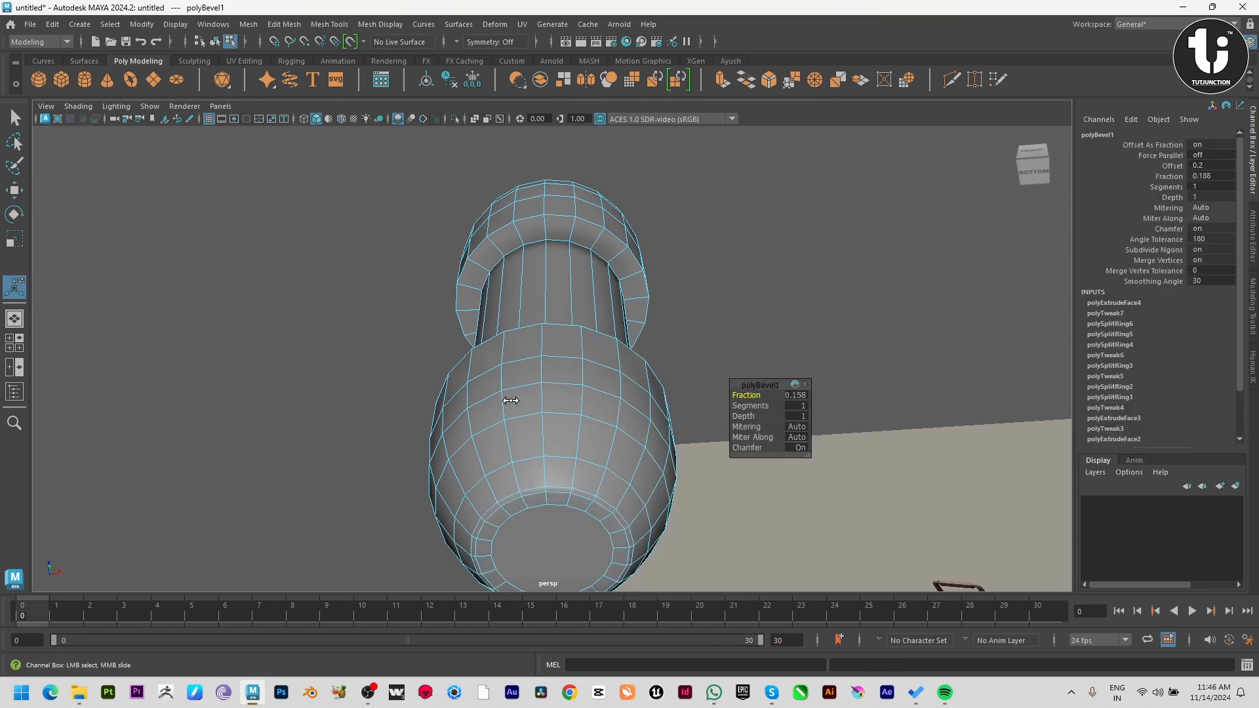
alt+drag(634, 371, 615, 450)
key(w)
Preview the canister smoothed, return to the unsmoothed display, and compare its shape with the reference.
right_drag(575, 421, 691, 269)
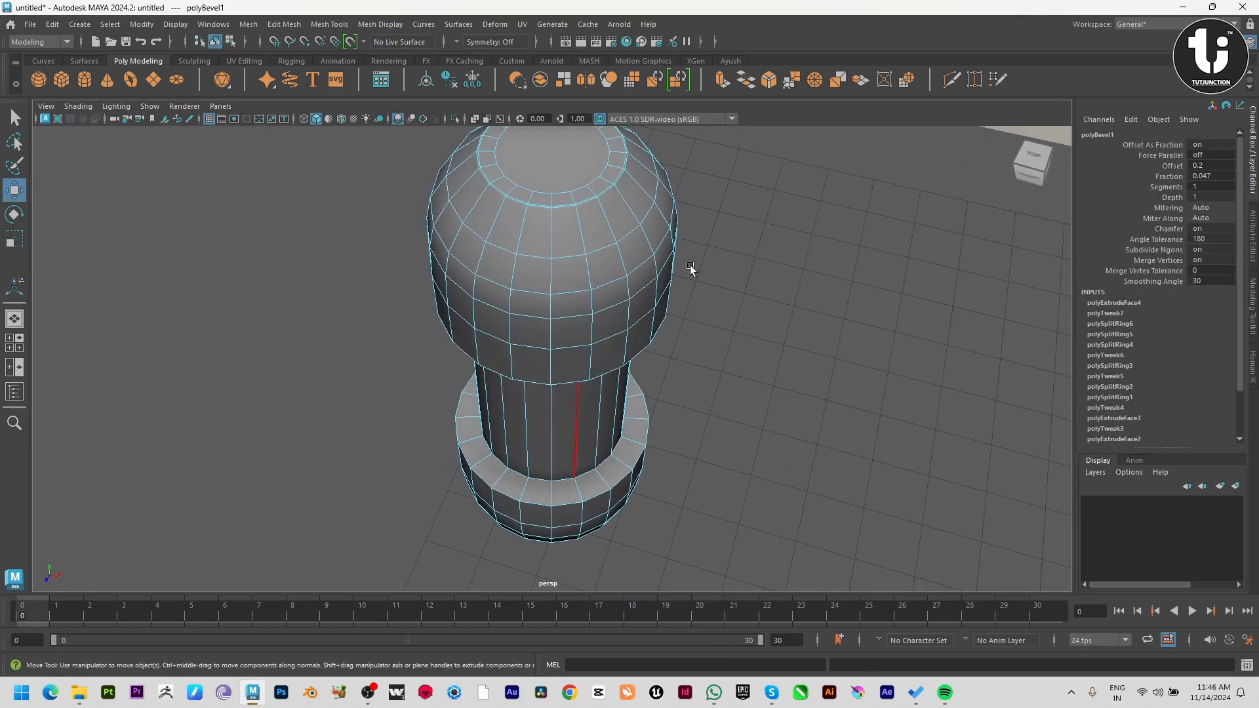
click(691, 270)
click(604, 368)
key(3)
click(813, 451)
alt+drag(812, 450, 517, 396)
click(607, 425)
key(1)
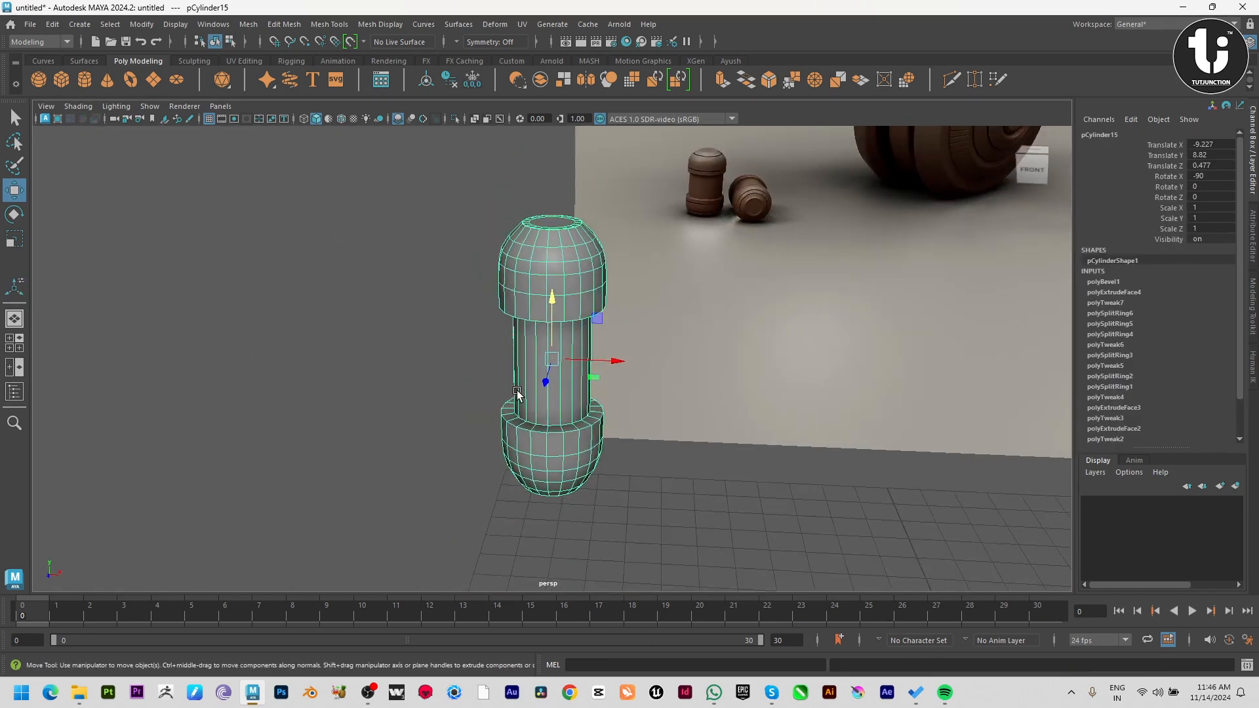
key(space)
Insert two edge loops on the narrow middle section, one close to each dome.
key(space)
alt+middle_drag(385, 453, 564, 297)
alt+right_drag(564, 297, 579, 348)
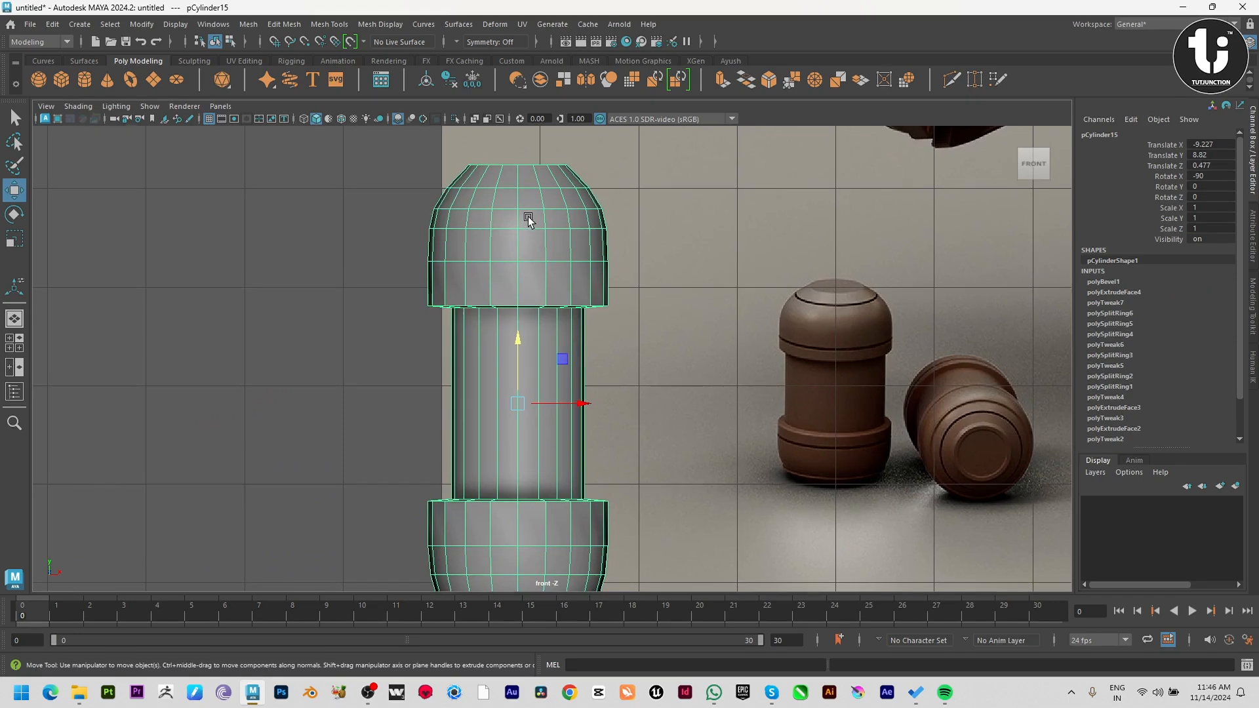
shift+right_drag(527, 216, 440, 234)
key(space)
key(space)
alt+drag(665, 306, 636, 234)
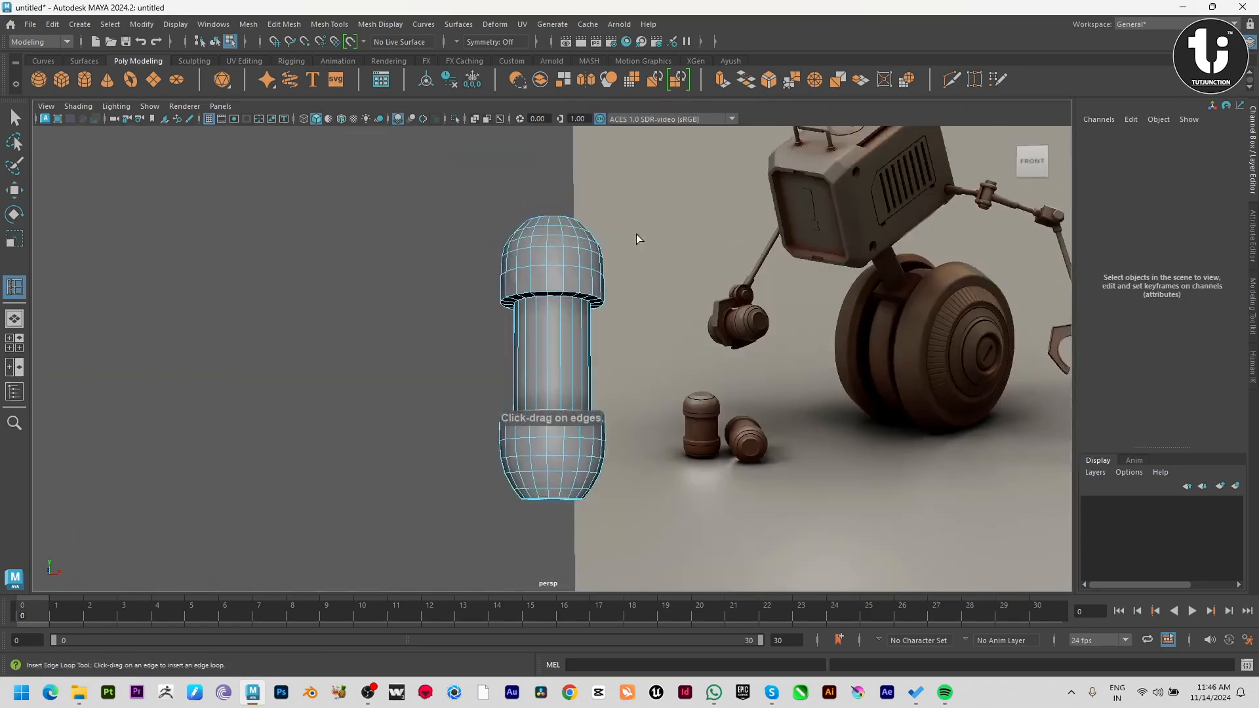
alt+right_drag(636, 234, 607, 297)
drag(570, 261, 569, 259)
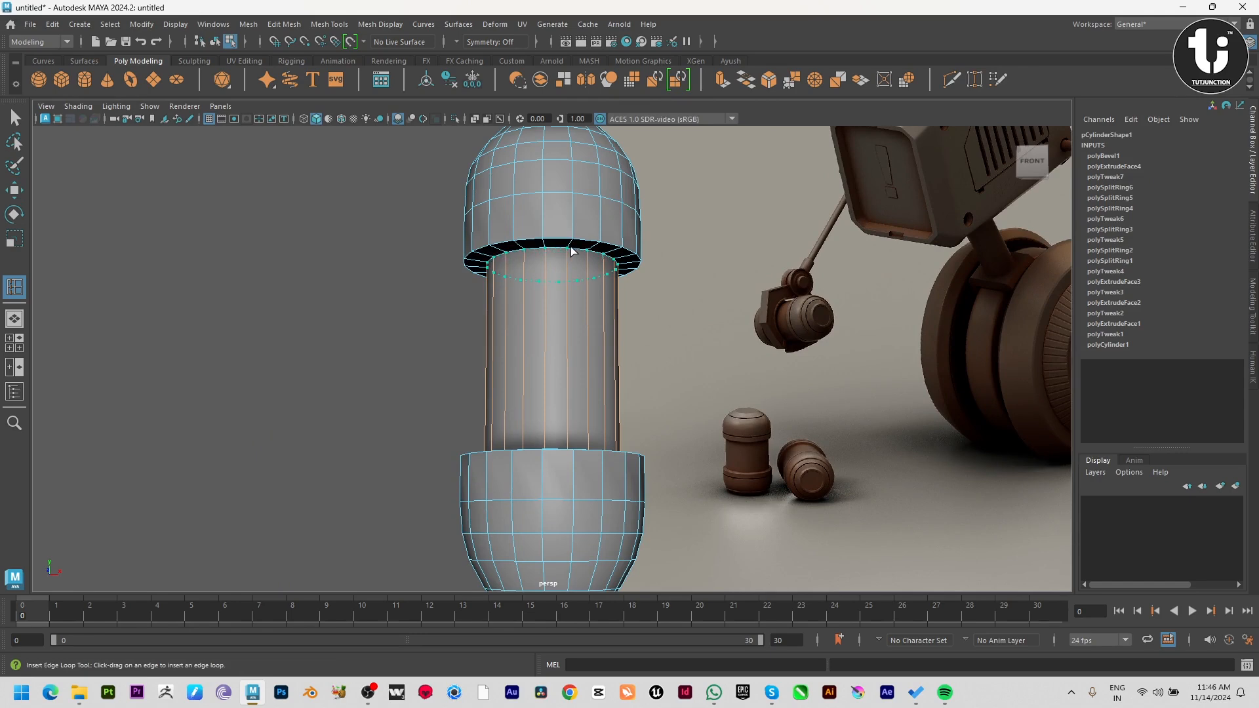
drag(572, 253, 571, 254)
alt+drag(572, 254, 549, 492)
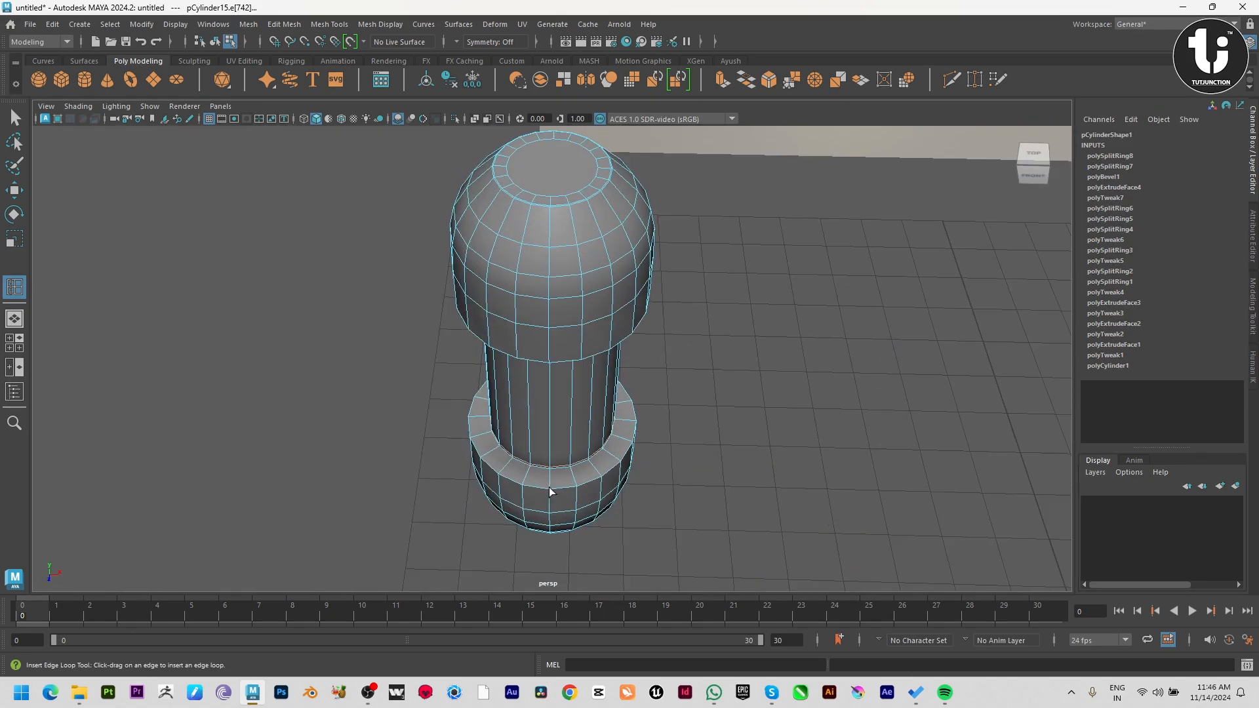
Bevel the upper outer rim of the lower dome with a fraction of about 0.036.
key(w)
alt+right_drag(576, 464, 754, 586)
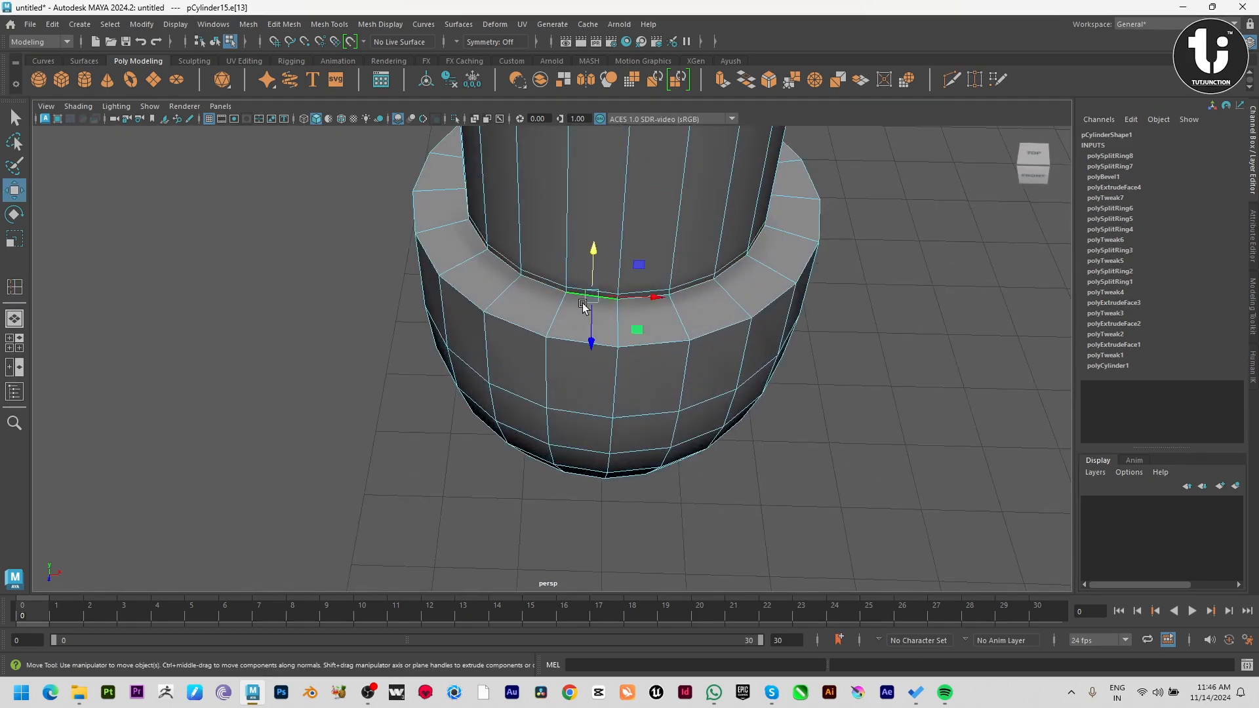
shift+right_drag(649, 244, 699, 251)
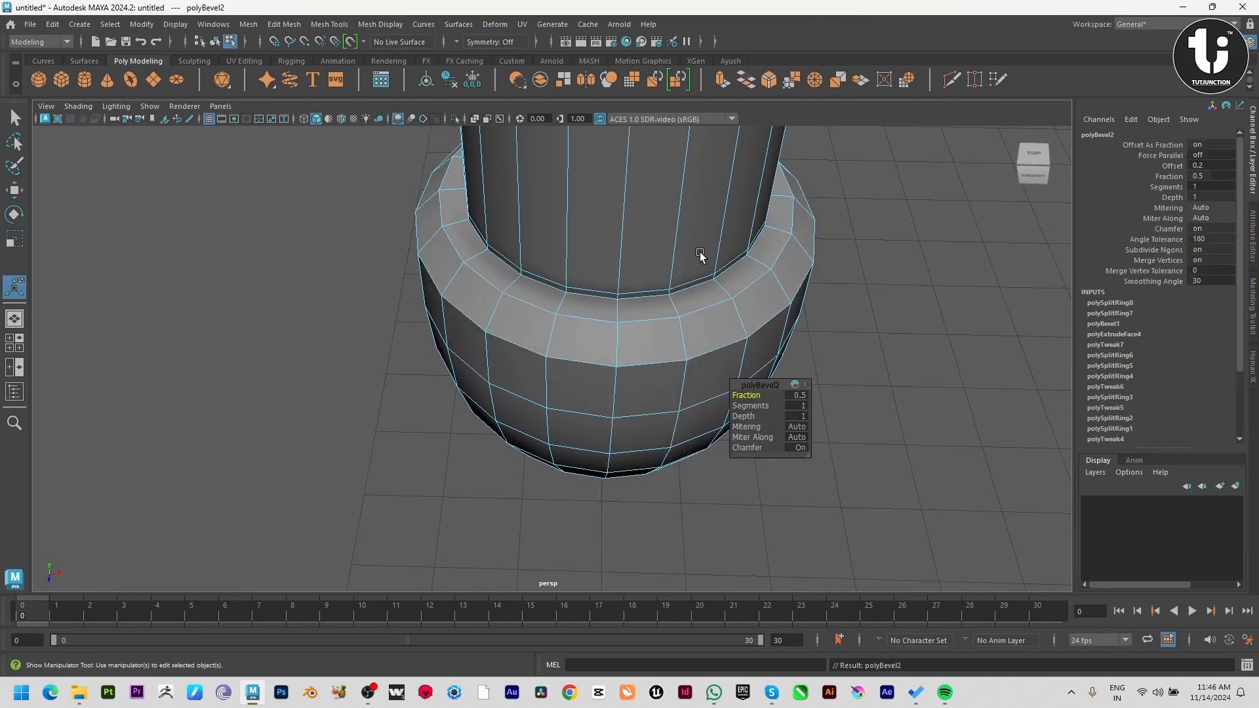
drag(743, 391, 442, 374)
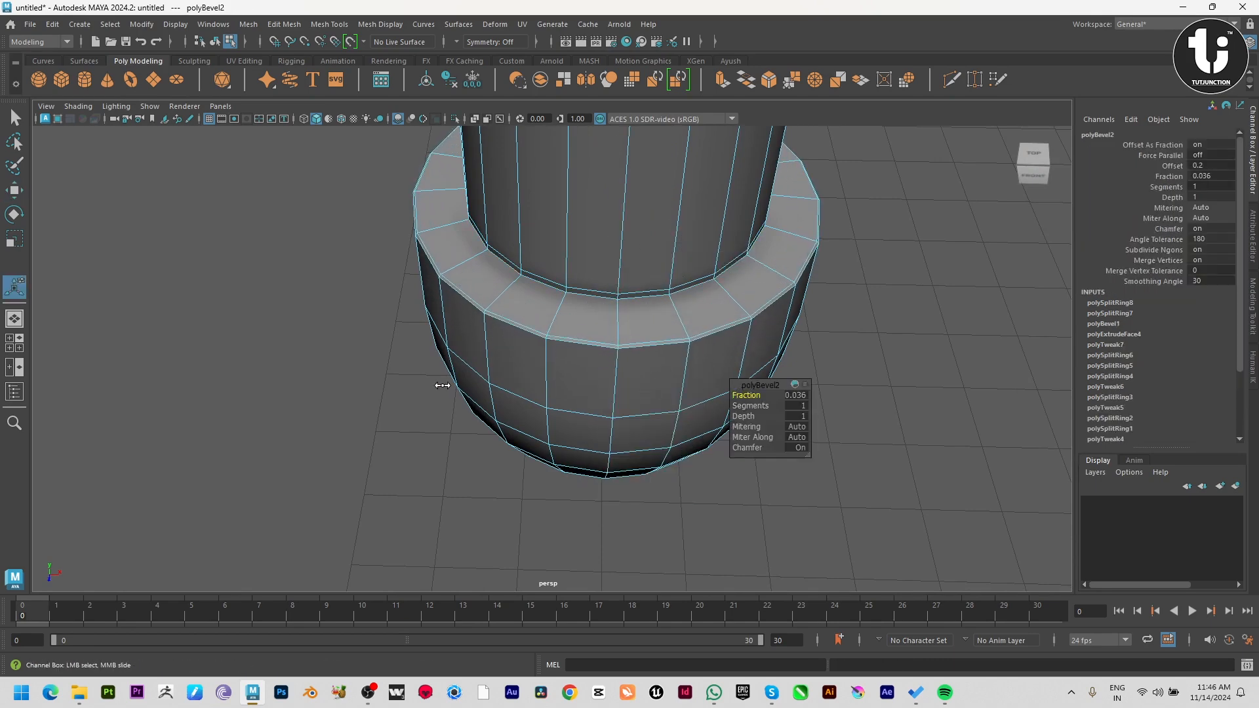
Bevel the lower outer rim of the upper dome with a fraction of about 0.042.
alt+right_drag(686, 283, 582, 364)
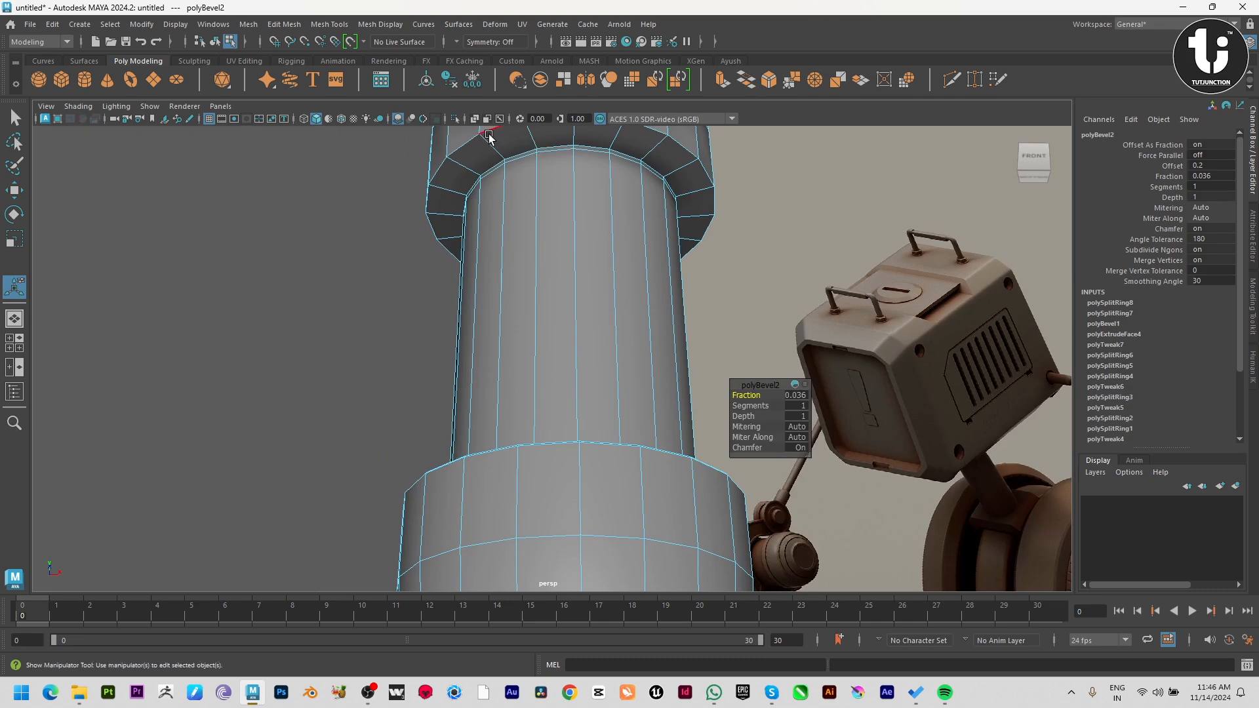
click(612, 253)
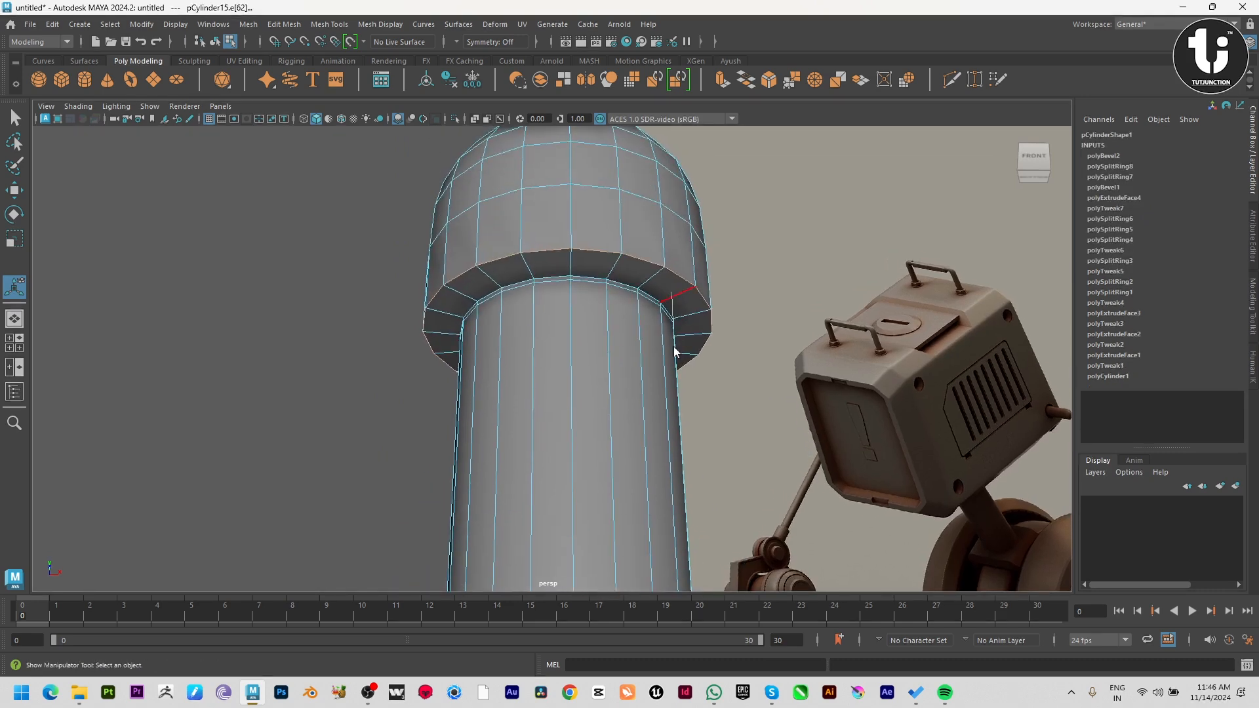
key(ctrl+e)
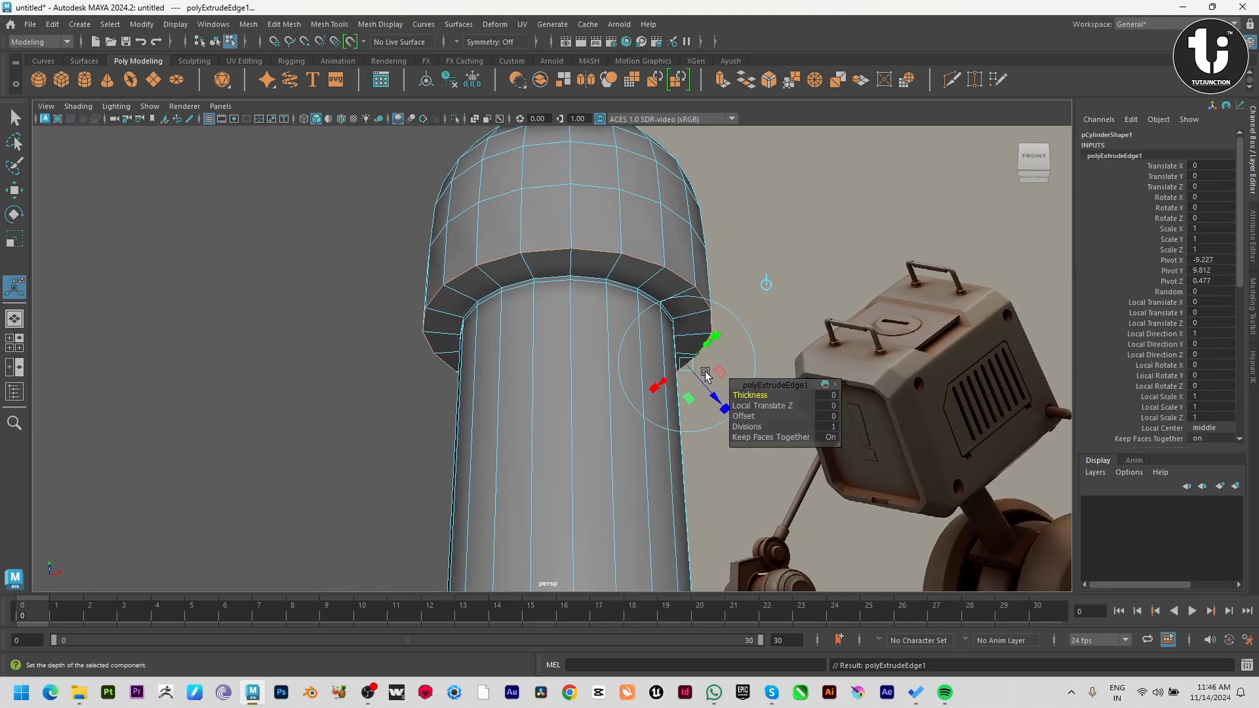
key(ctrl+z)
shift+right_drag(652, 238, 699, 240)
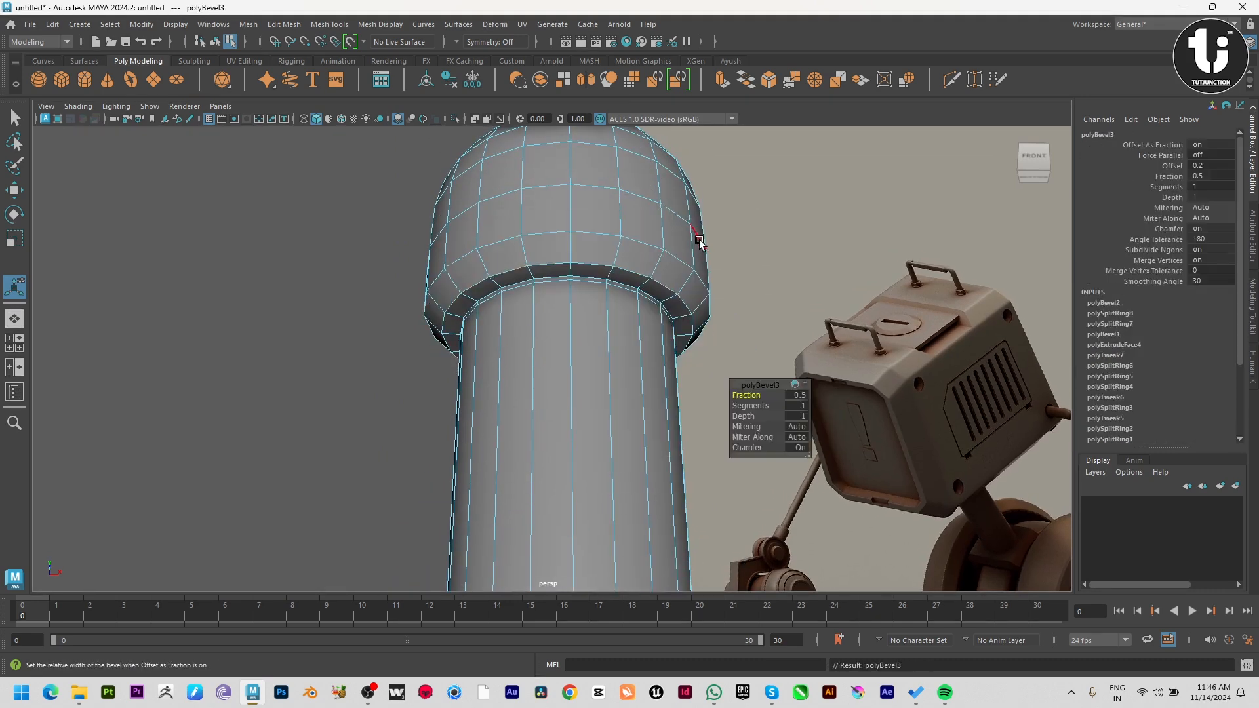
drag(732, 388, 439, 342)
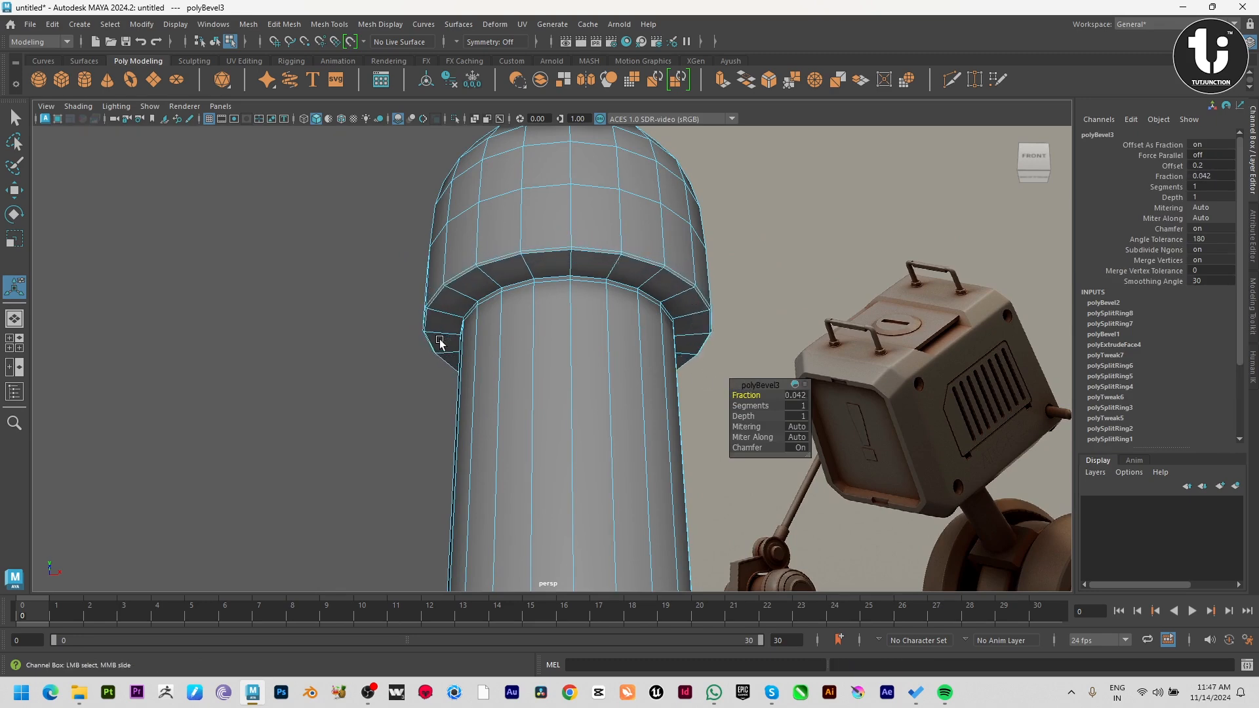
key(w)
Check the smoothed canister against the reference from several angles and restore the unsmoothed display.
alt+drag(642, 342, 651, 387)
key(3)
right_drag(458, 450, 610, 315)
click(788, 487)
alt+right_drag(788, 487, 577, 414)
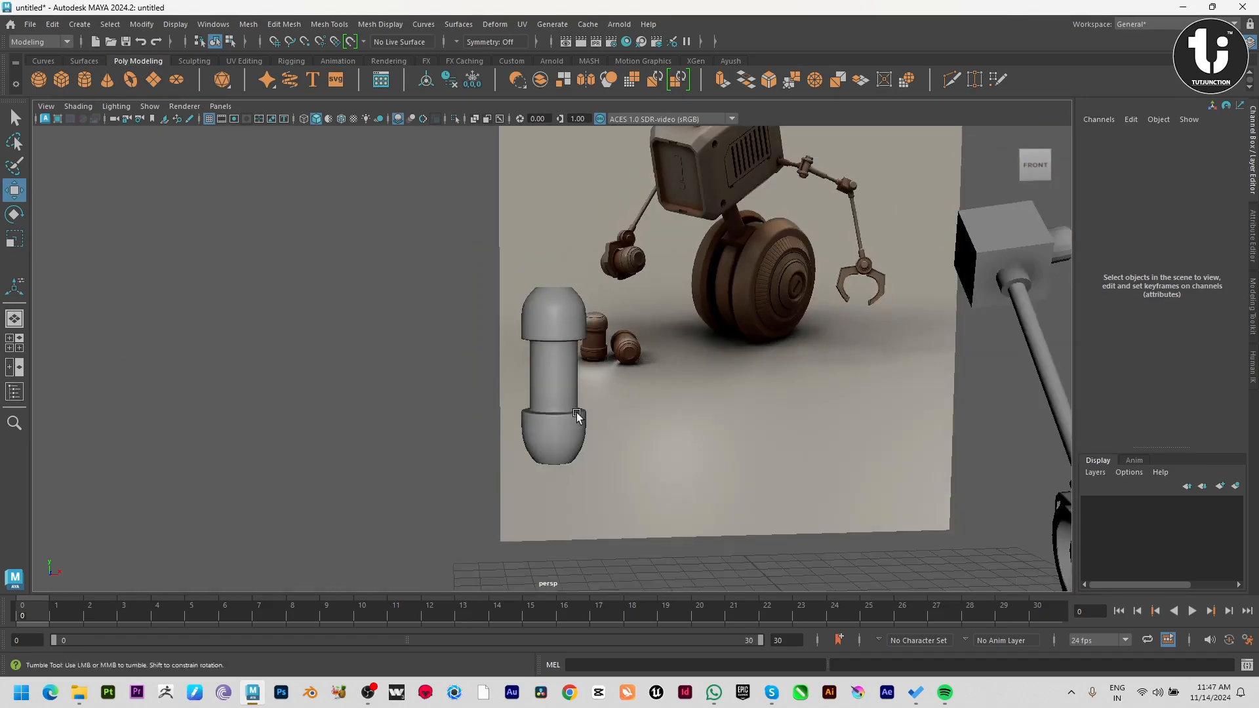
alt+drag(576, 414, 550, 418)
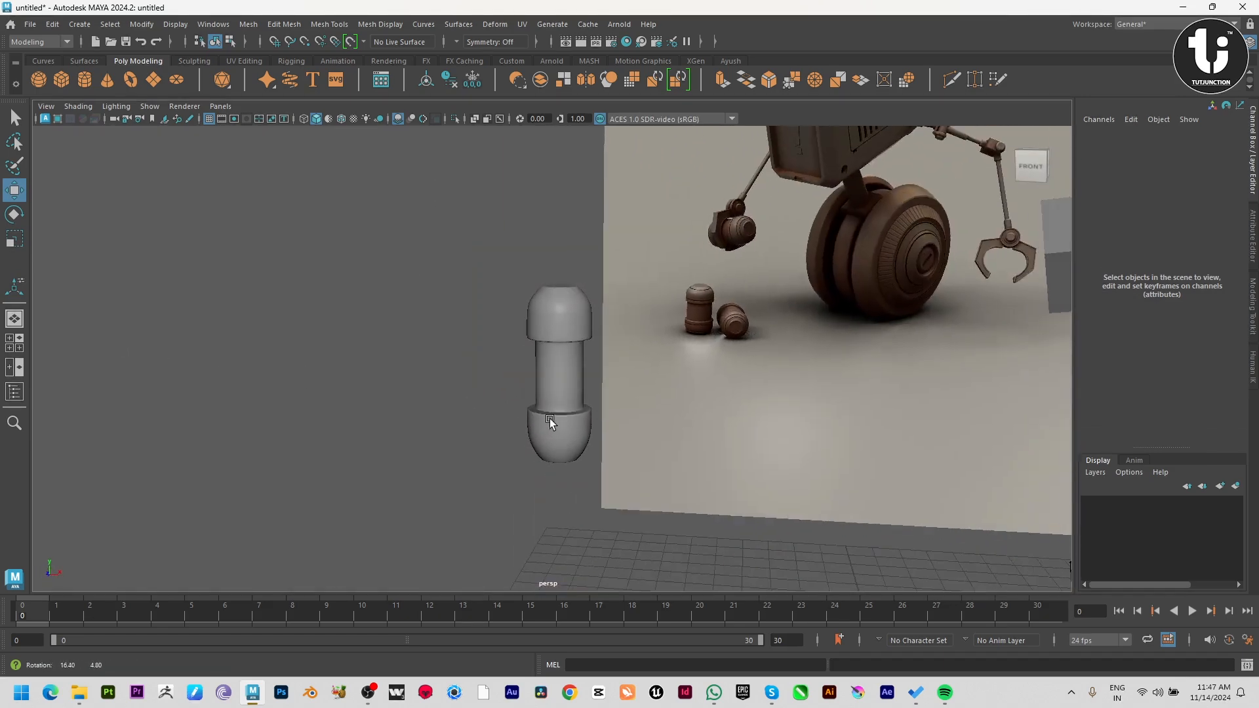
click(577, 381)
key(f)
scroll(613, 387, up, 5)
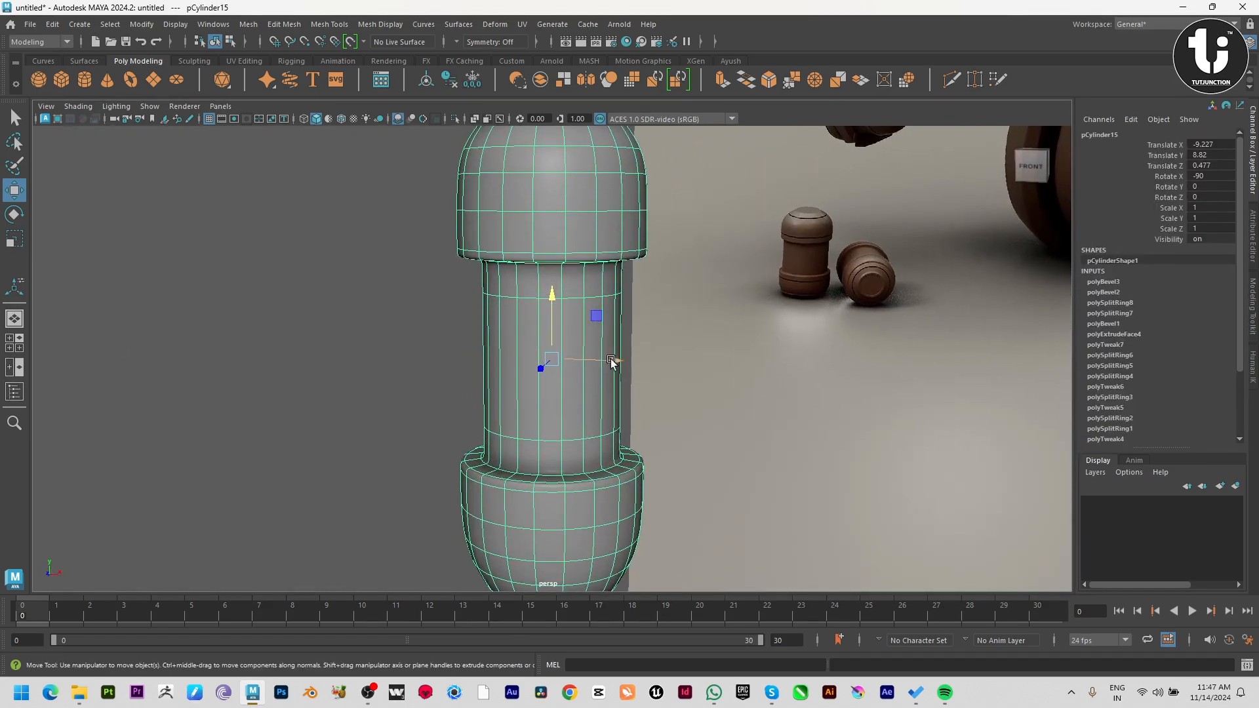
key(1)
alt+drag(515, 382, 537, 350)
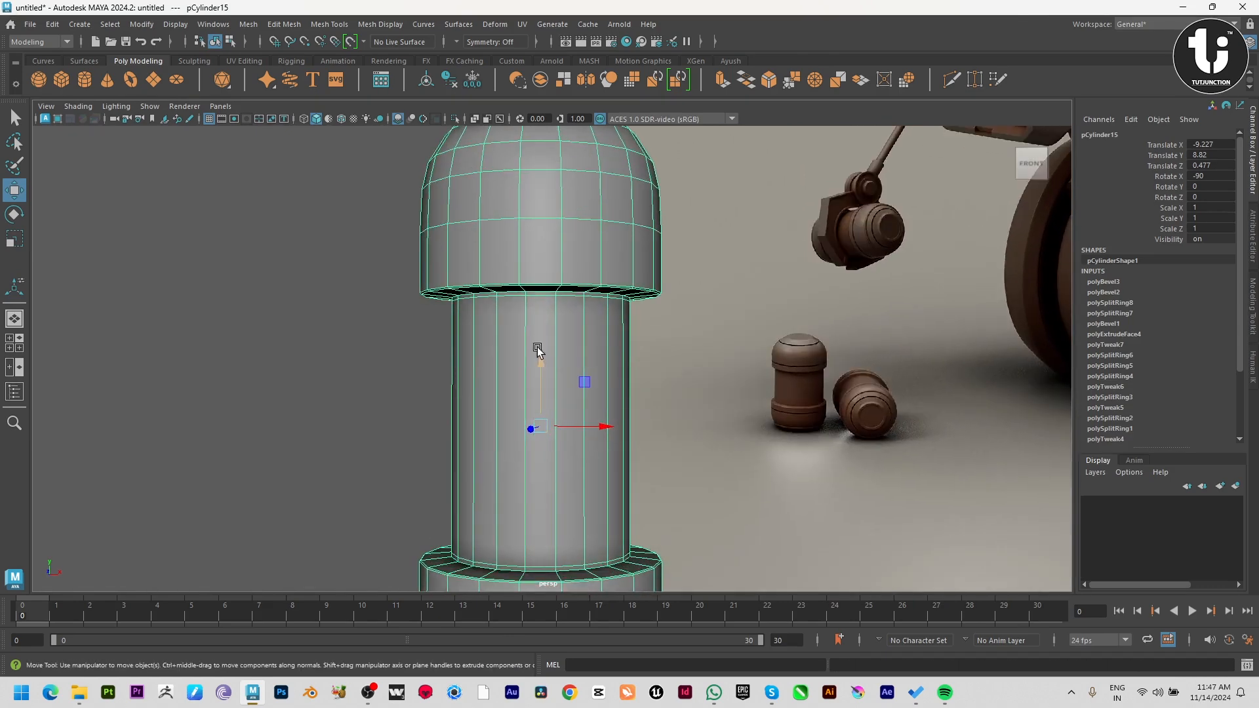
Insert an edge loop around the upper dome, midway in its lowest row of faces.
shift+right_drag(546, 192, 489, 215)
alt+middle_drag(506, 295, 480, 382)
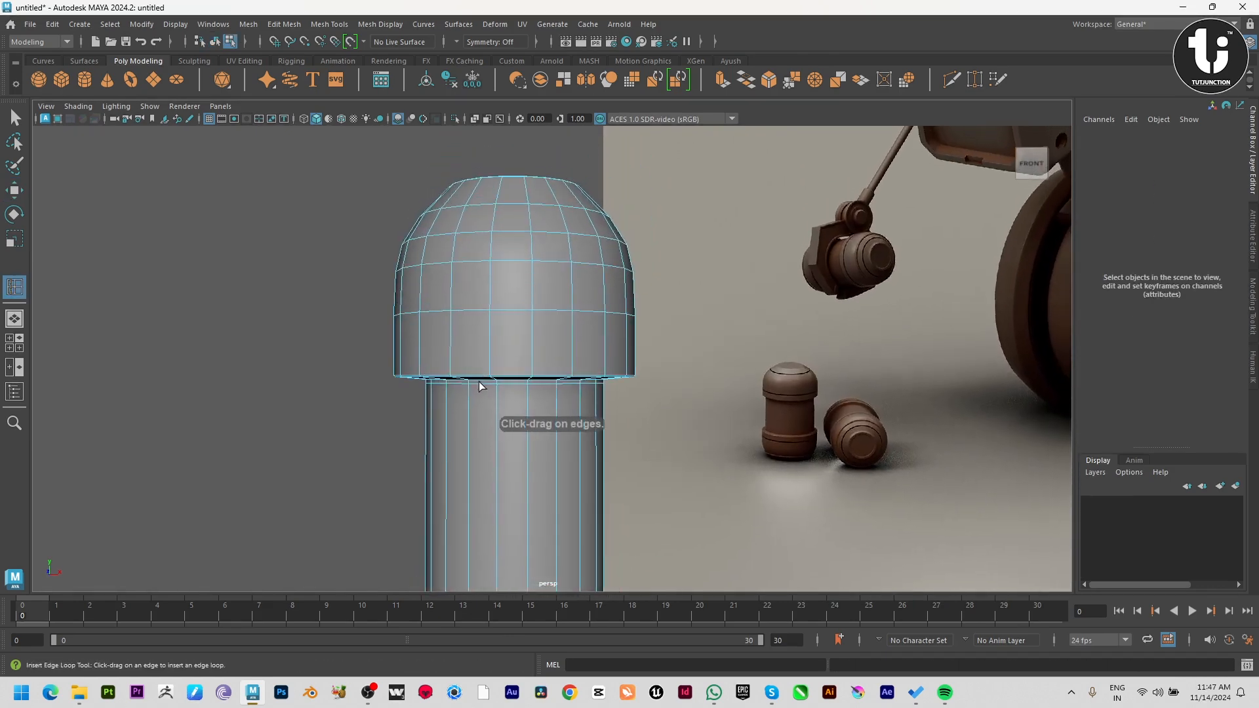
scroll(495, 332, up, 3)
alt+drag(493, 333, 495, 364)
alt+middle_drag(496, 365, 464, 325)
alt+right_drag(463, 326, 336, 291)
click(466, 378)
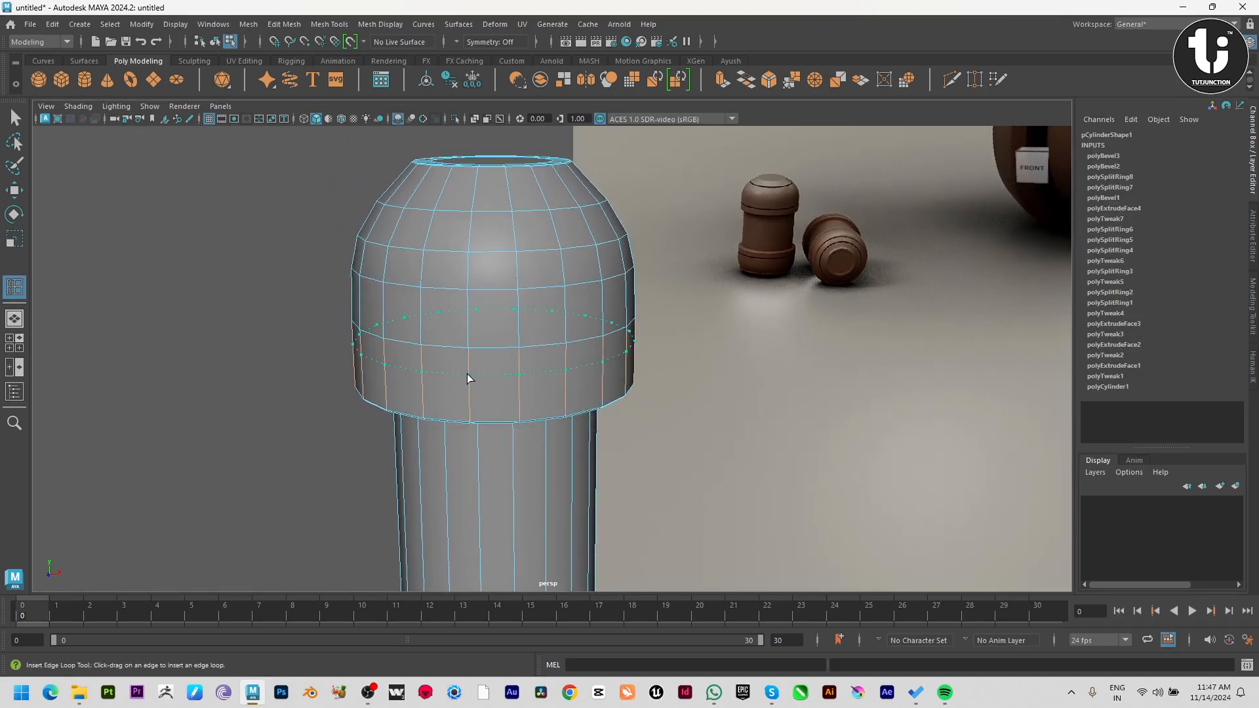
Bevel the upper dome's new edge loop into a narrow band with a fraction of about 0.077.
key(w)
shift+right_drag(520, 272, 567, 278)
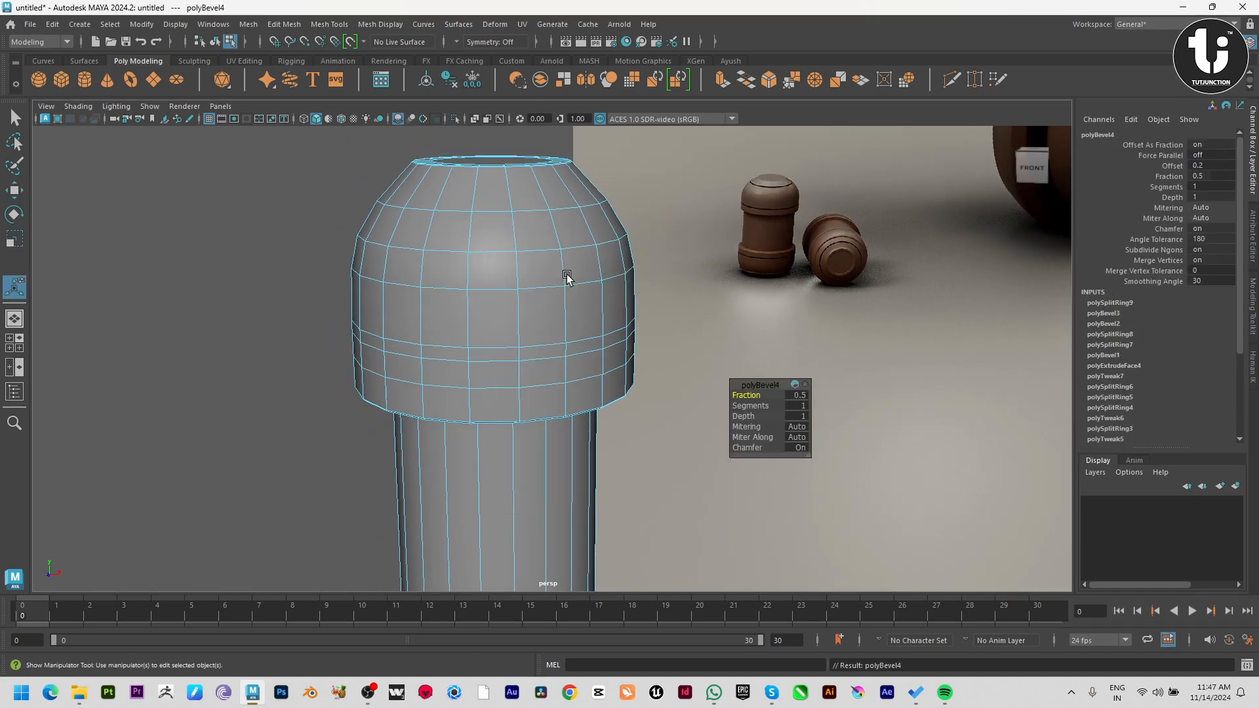
drag(726, 394, 544, 377)
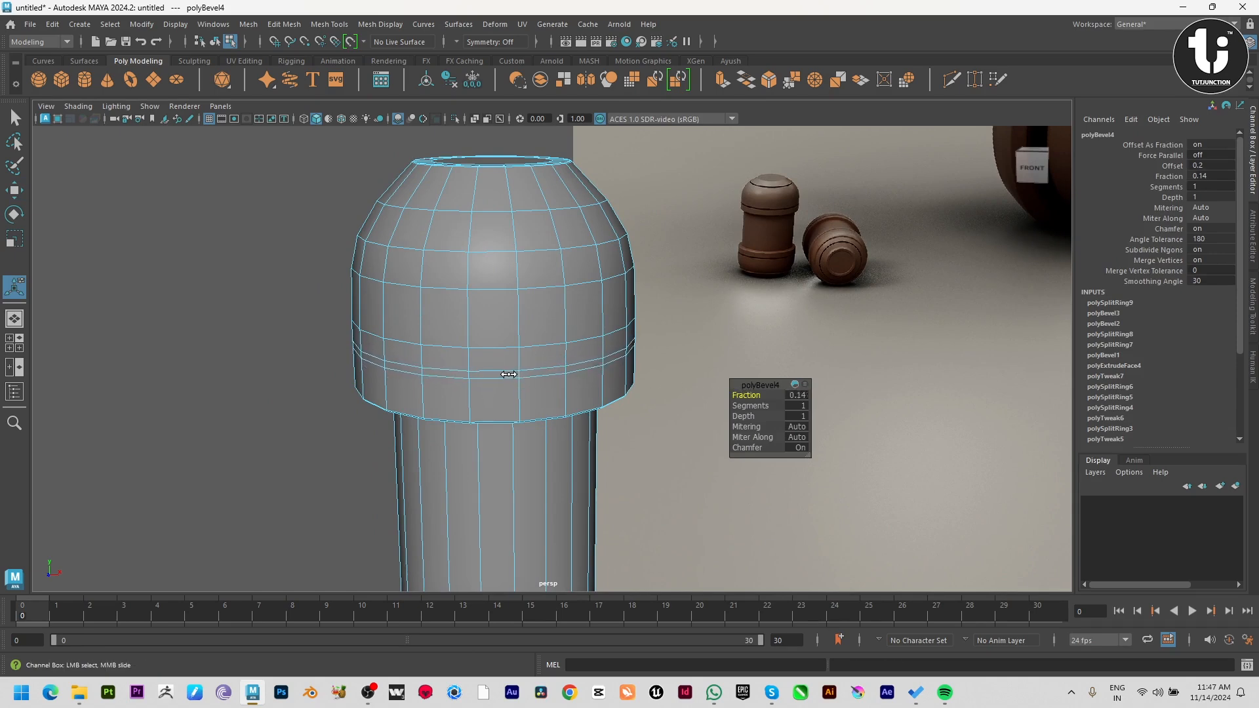
key(w)
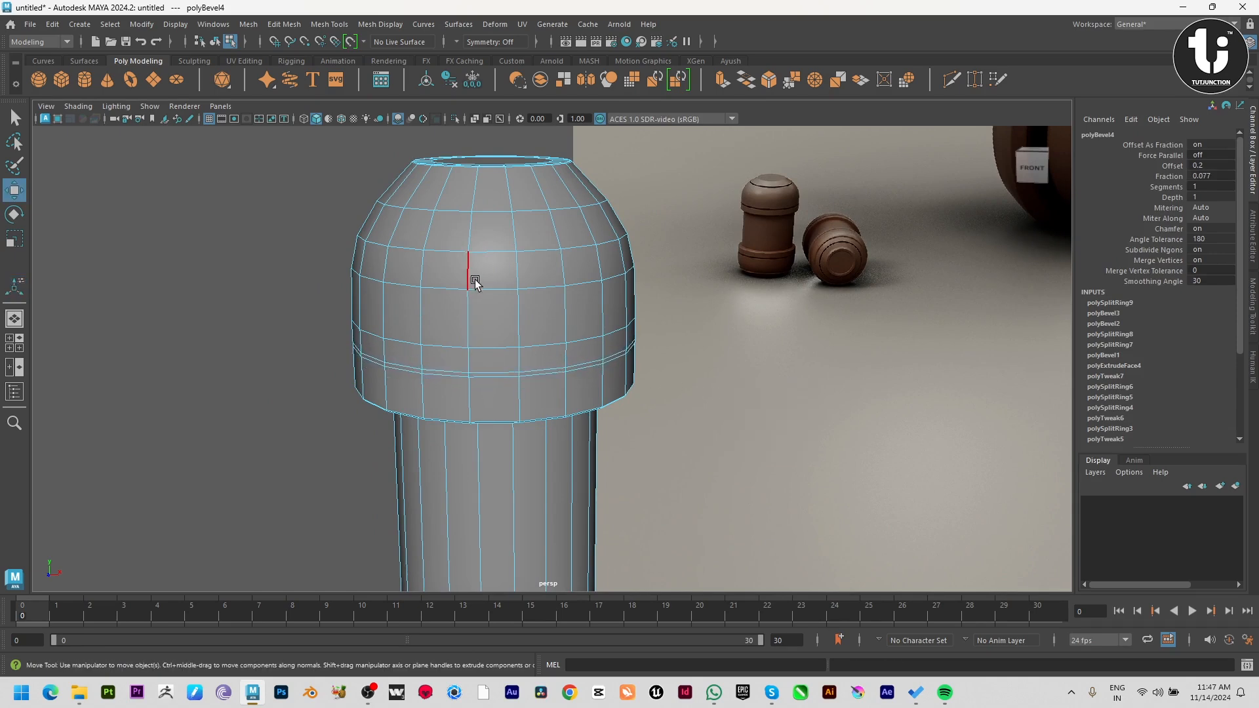
Select the narrow band of faces around the upper dome, extrude it and adjust its thickness.
click(492, 378)
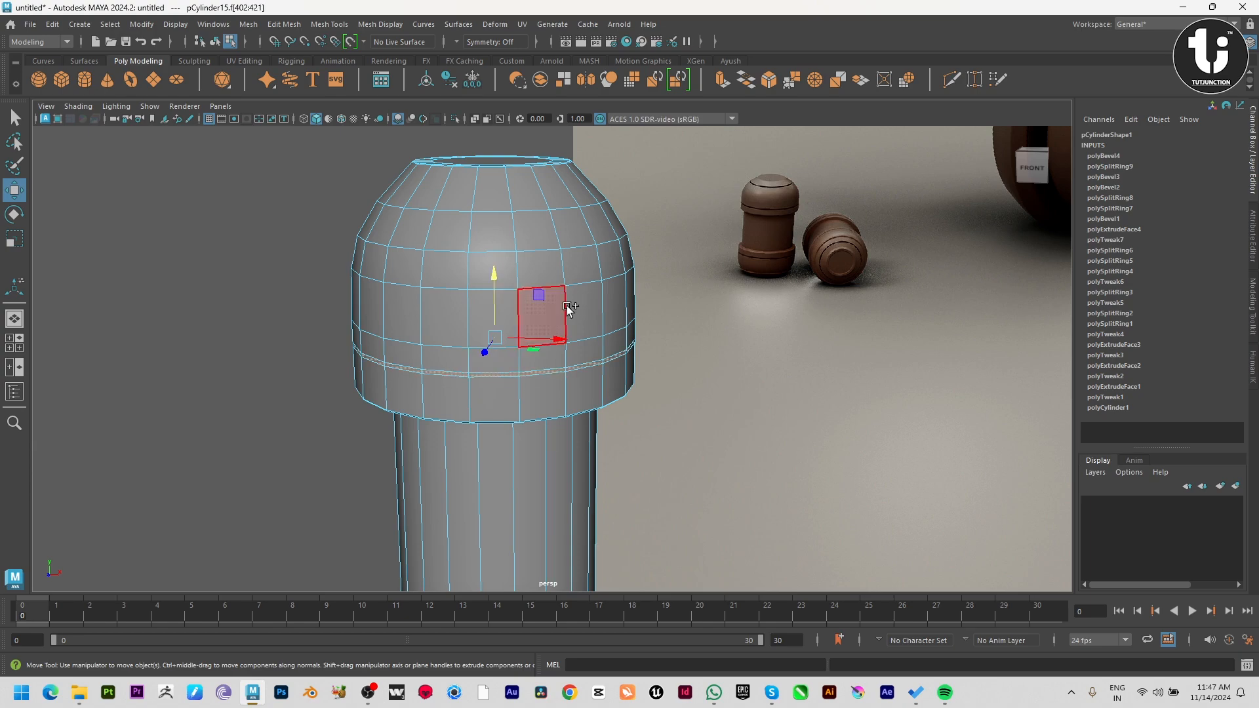
key(ctrl+e)
alt+drag(518, 352, 594, 407)
right_drag(592, 401, 592, 394)
Insert an edge loop below the lower dome's upper rim and bevel it with a fraction of about 0.053.
shift+right_drag(587, 300, 522, 322)
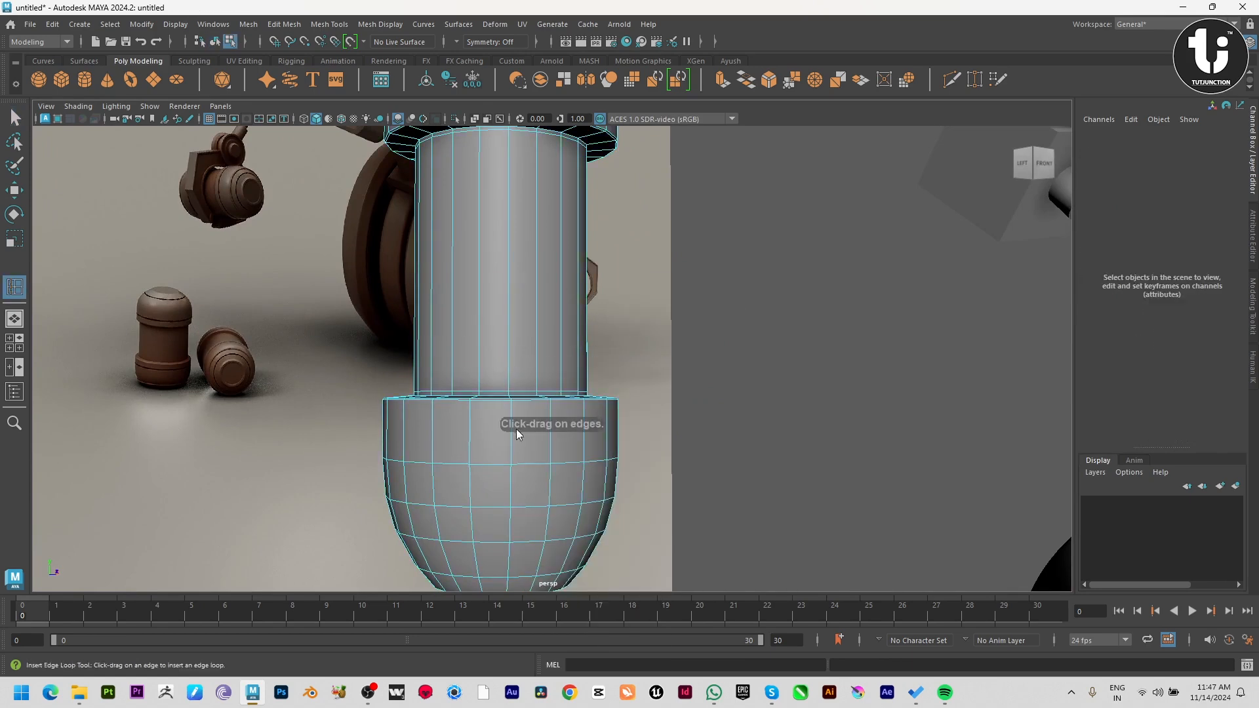
drag(512, 428, 512, 429)
key(w)
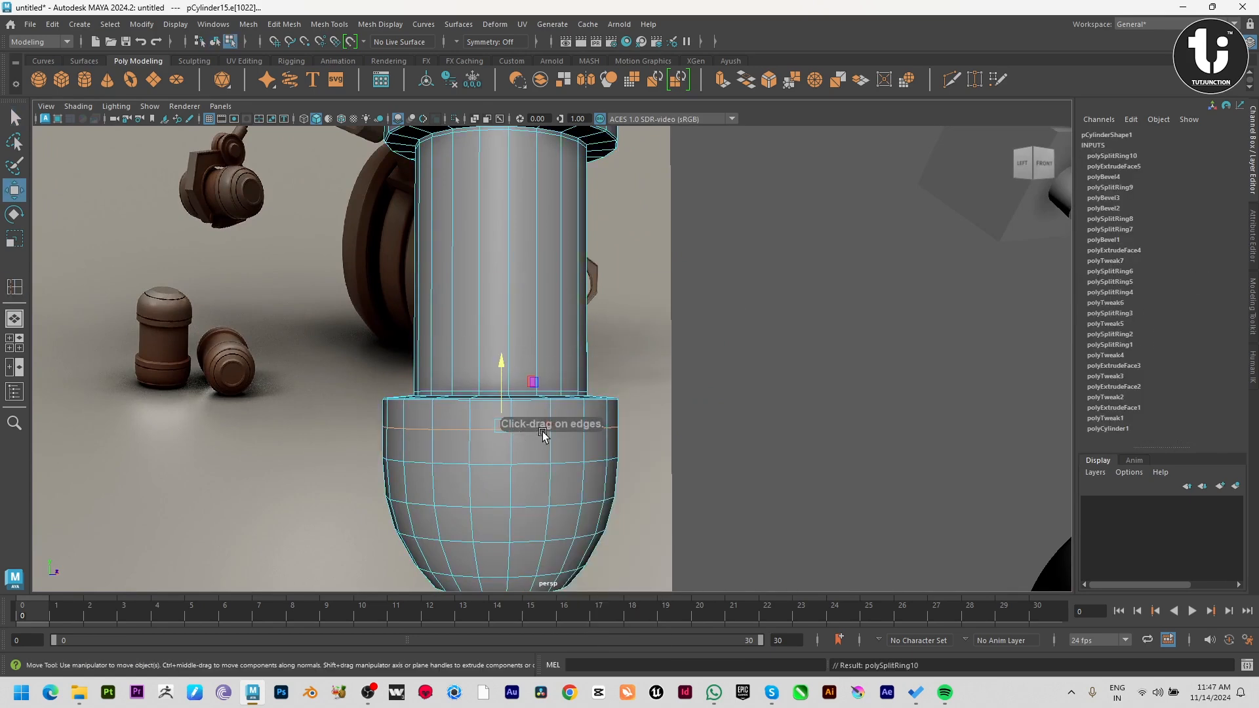
shift+right_drag(574, 376, 645, 377)
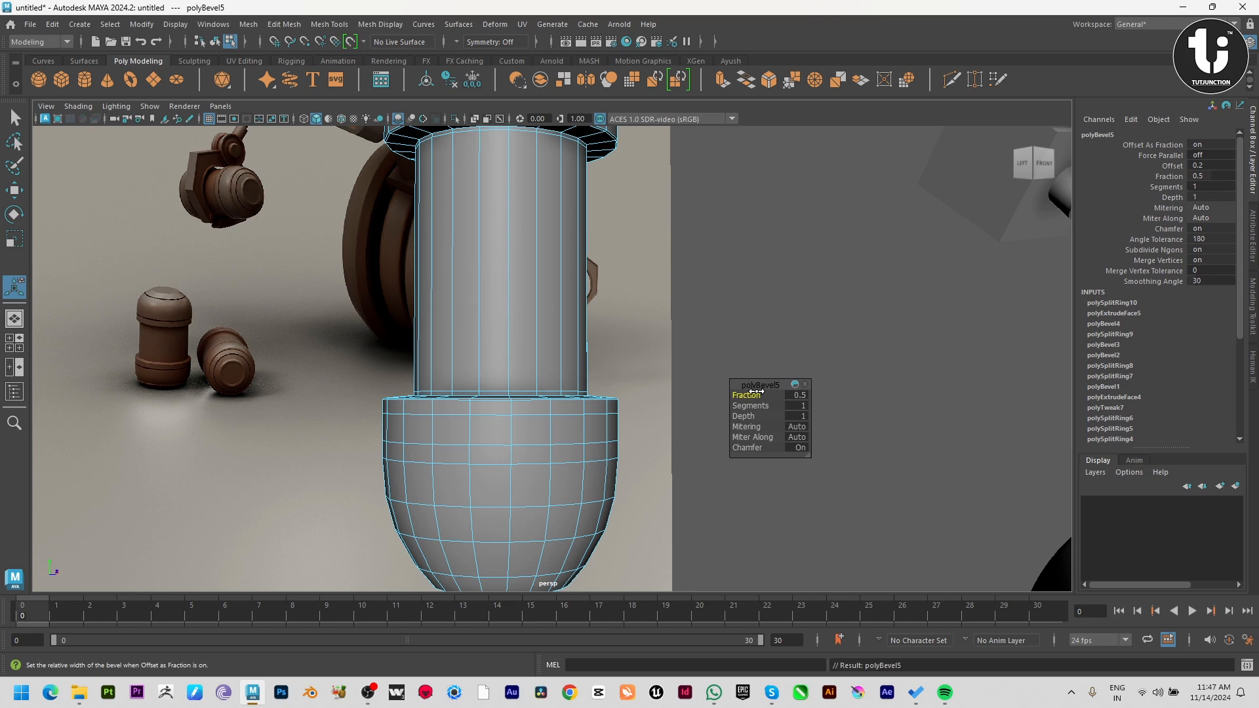
drag(757, 391, 478, 385)
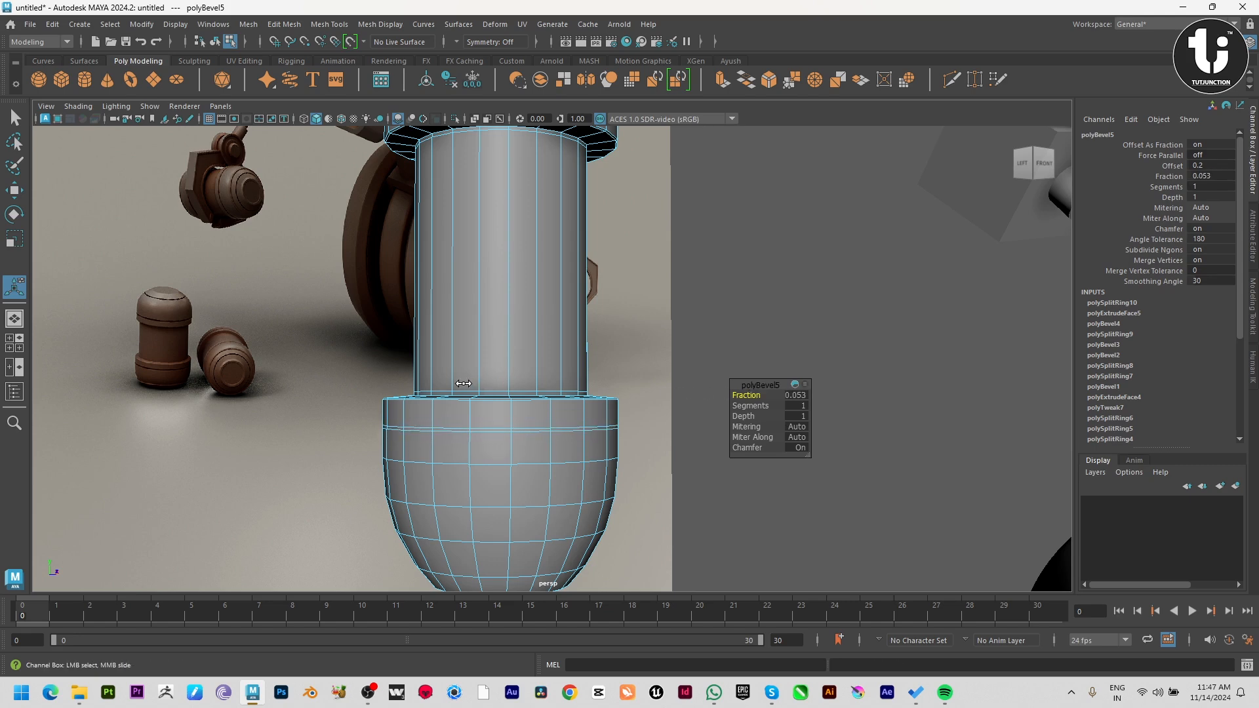
Select the narrow band of faces around the lower dome and extrude it inward with a local Z translation of -0.036.
alt+right_drag(459, 385, 616, 575)
click(523, 547)
right_drag(514, 548, 499, 580)
click(545, 539)
click(536, 551)
shift+double_click(573, 543)
key(ctrl+e)
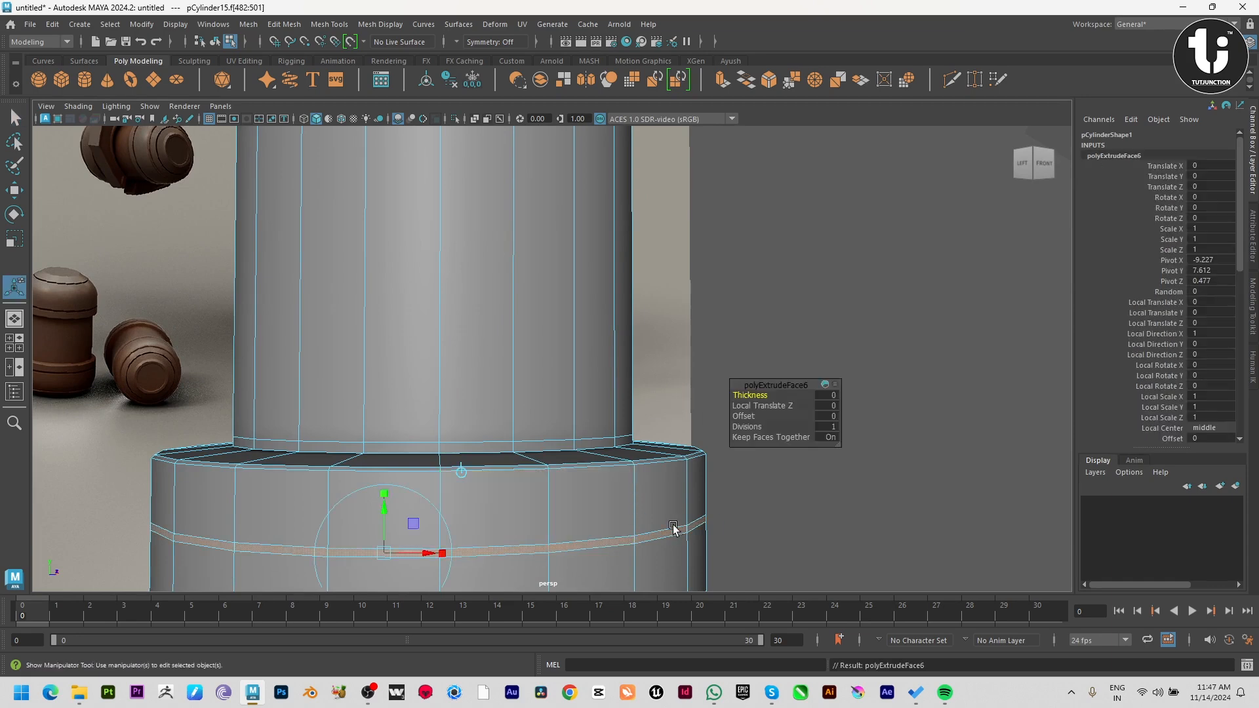
alt+drag(441, 554, 587, 549)
drag(774, 530, 395, 473)
alt+right_drag(396, 473, 328, 473)
key(w)
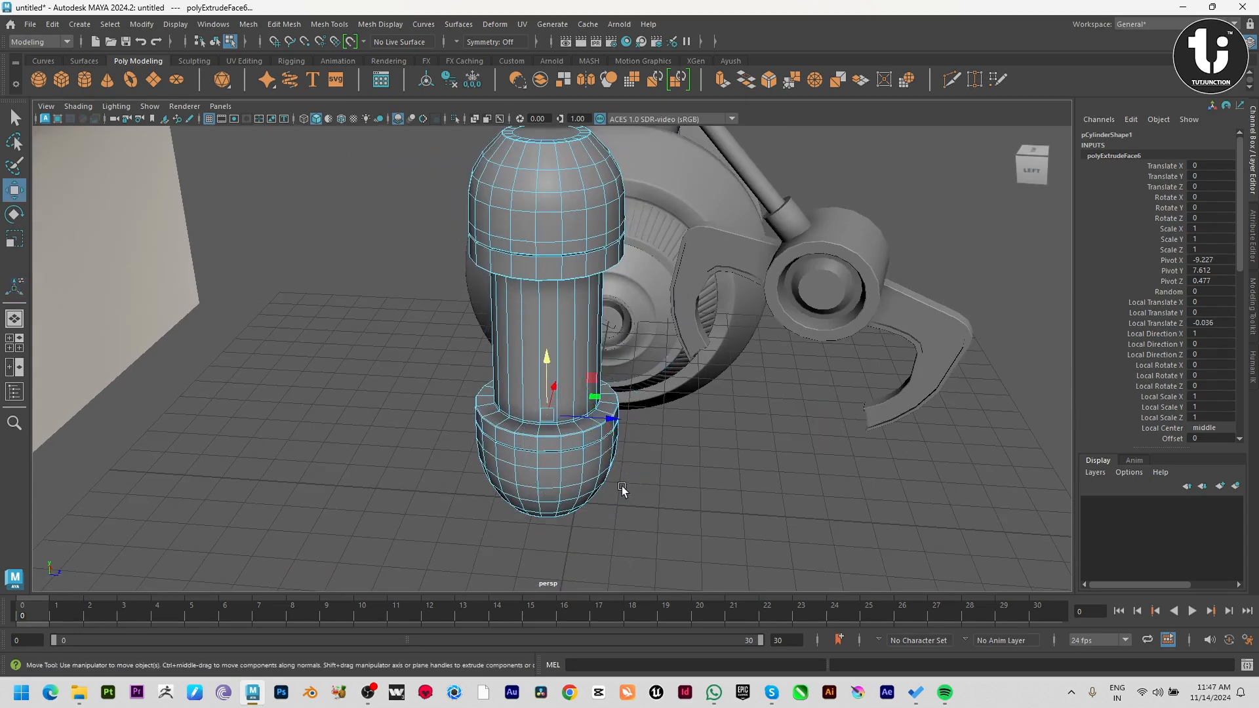
Return to object mode and inspect the canister's two dome grooves against the reference image.
key(F8)
click(236, 450)
click(547, 482)
click(665, 525)
alt+drag(678, 557, 636, 392)
click(534, 436)
click(721, 525)
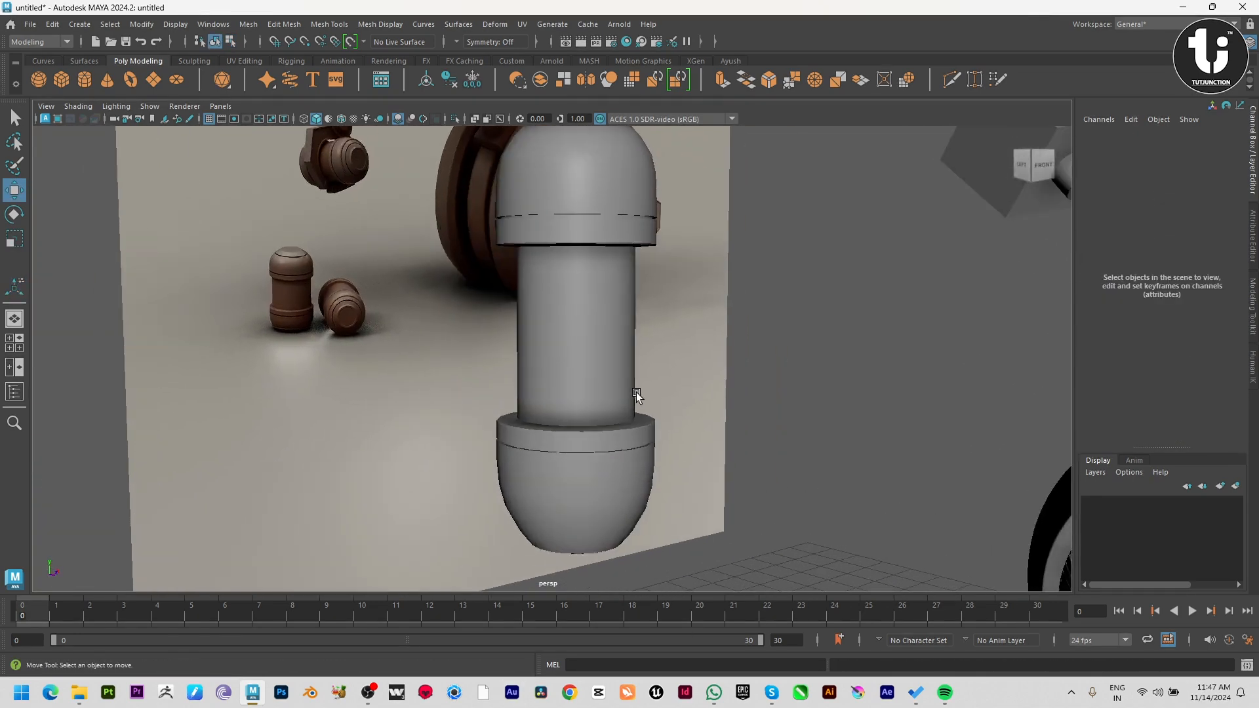
alt+middle_drag(564, 207, 643, 334)
alt+right_drag(643, 334, 756, 320)
click(756, 321)
alt+middle_drag(756, 321, 606, 458)
key(1)
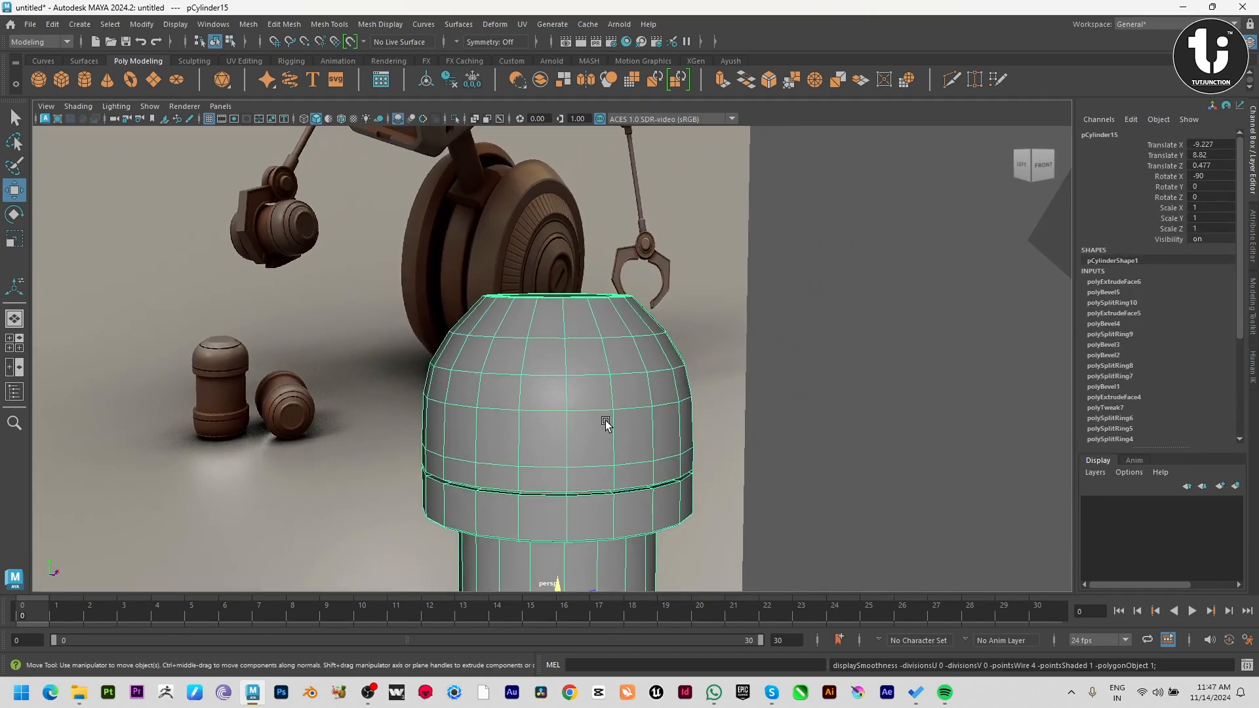
Select the edge loops nearest the outer ends of both domes and bevel them with a fraction of 0.084.
right_drag(561, 337, 585, 241)
double_click(548, 337)
alt+right_drag(548, 337, 411, 416)
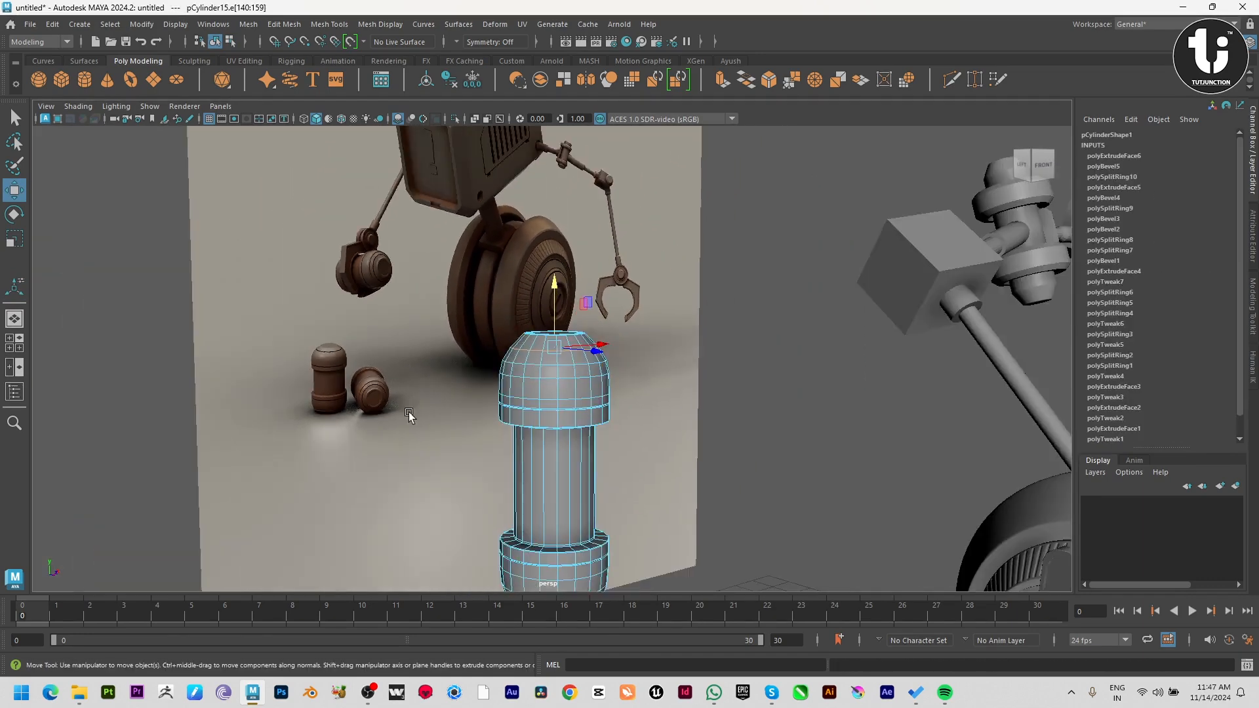
alt+middle_drag(578, 551, 582, 390)
shift+right_drag(675, 292, 790, 289)
scroll(734, 319, up, 3)
alt+drag(733, 319, 713, 509)
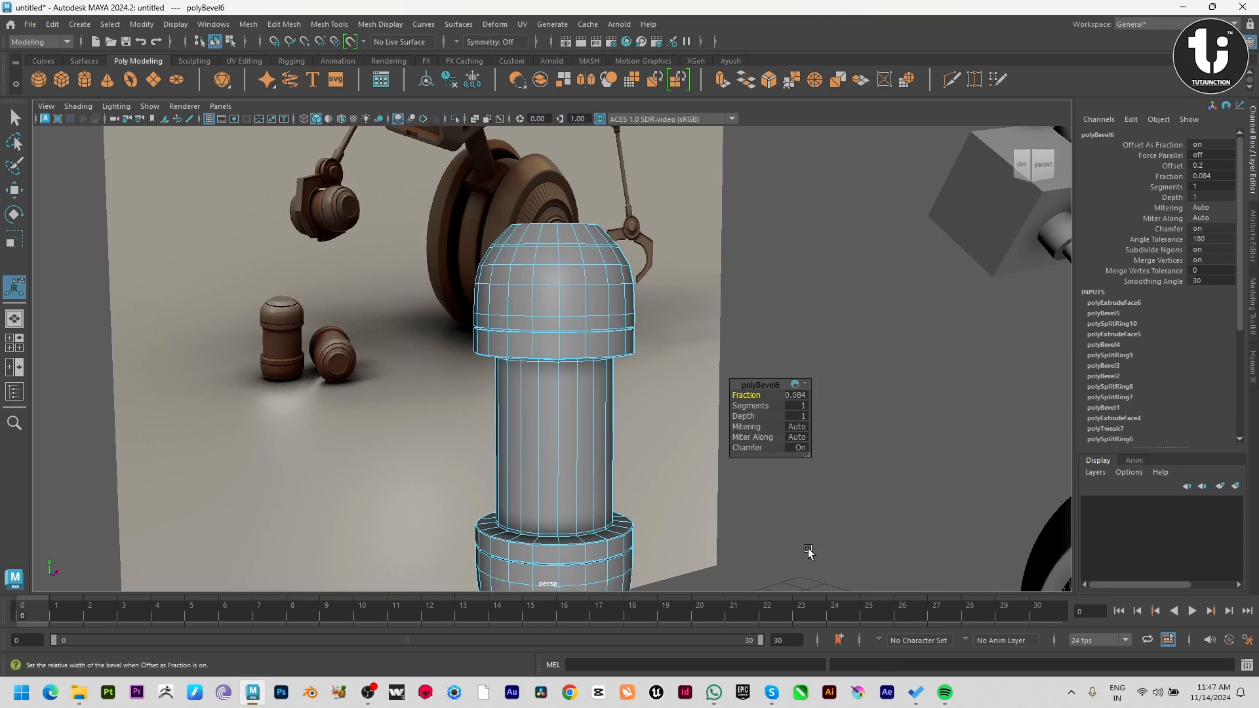
Select the beveled face bands near both dome ends and extrude them inward with a local Z translation of -0.036.
scroll(577, 287, up, 6)
alt+middle_drag(576, 286, 512, 407)
scroll(512, 407, up, 4)
key(w)
right_drag(477, 351, 488, 465)
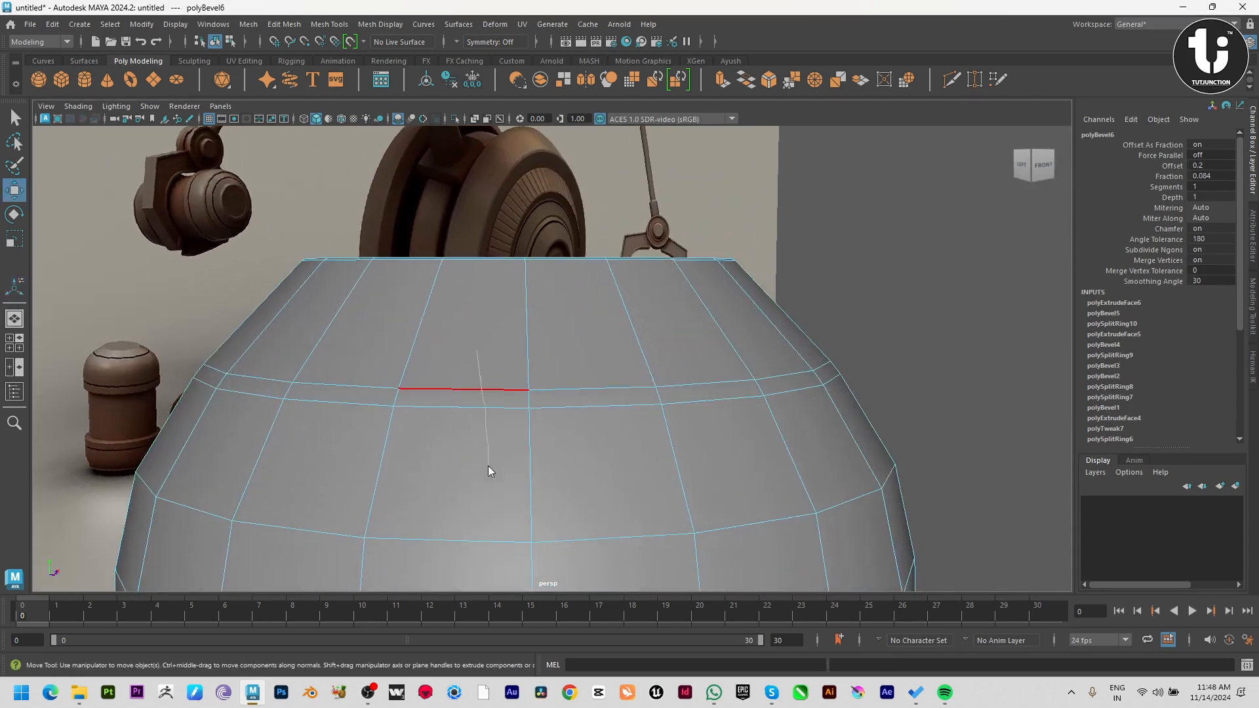
click(461, 396)
shift+double_click(583, 399)
alt+right_drag(586, 423, 317, 450)
alt+middle_drag(629, 563, 633, 386)
alt+right_drag(633, 387, 657, 385)
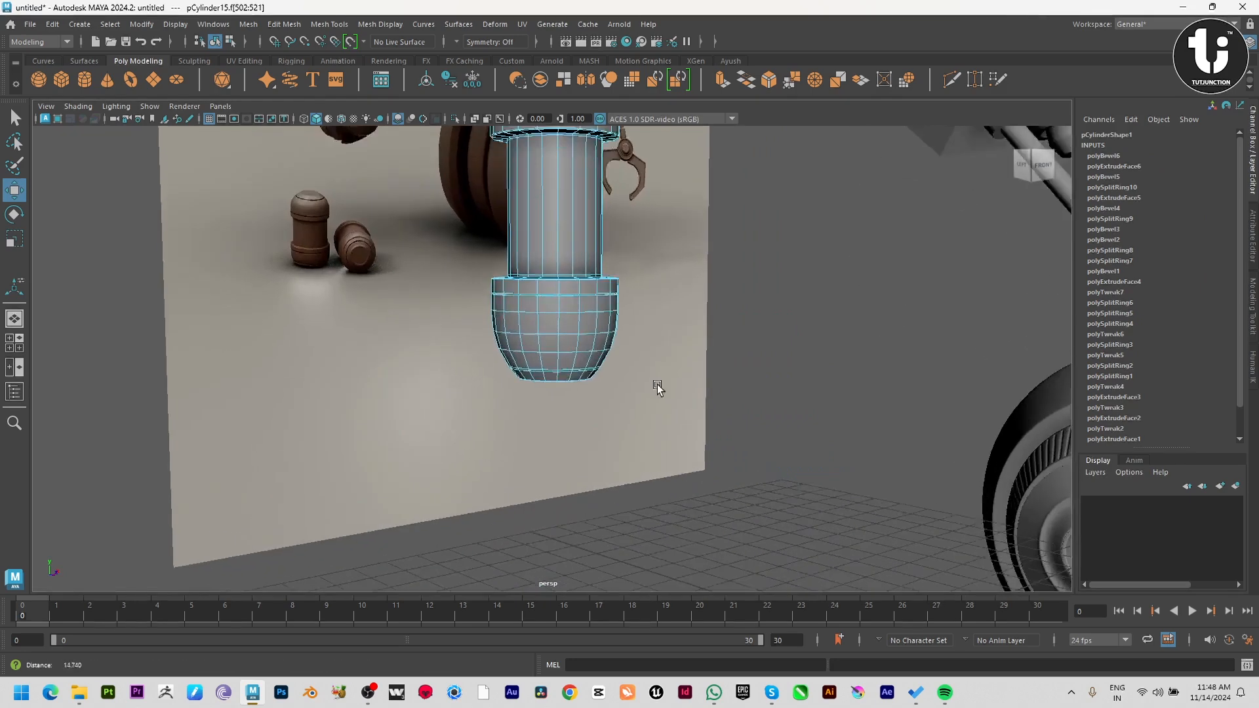
scroll(590, 384, up, 3)
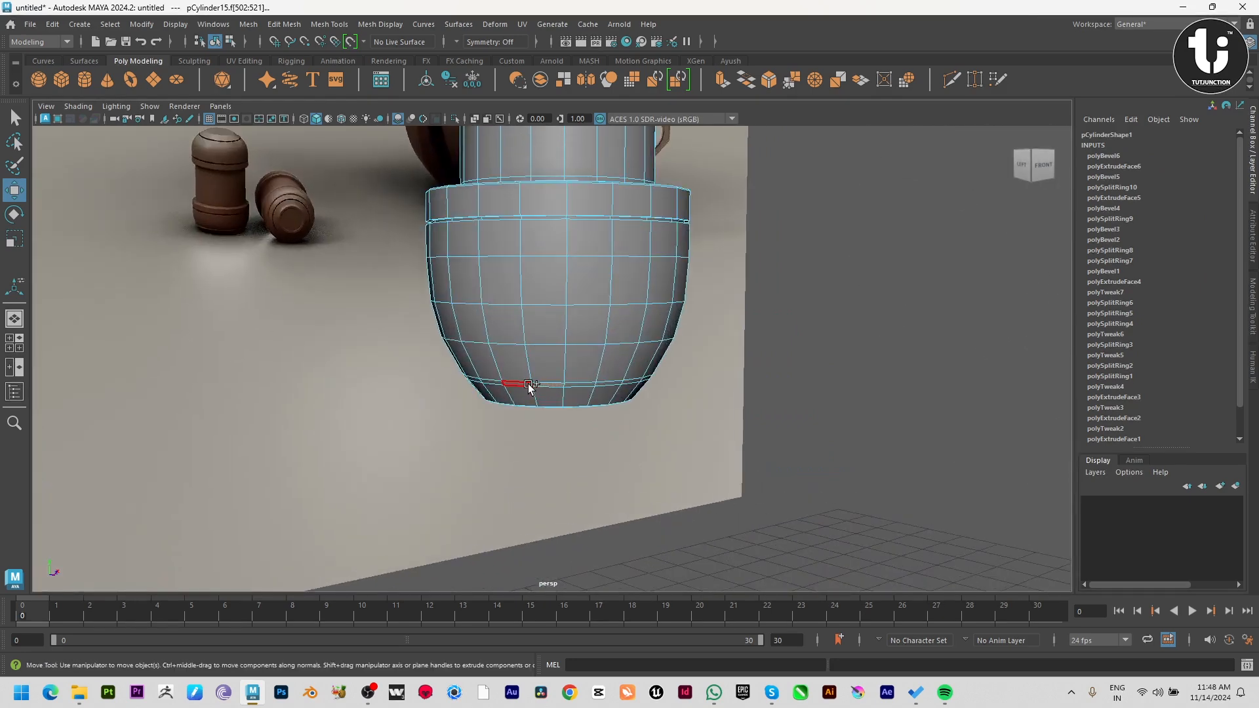
key(ctrl+e)
alt+drag(719, 458, 717, 420)
alt+right_drag(718, 420, 829, 570)
alt+right_drag(747, 451, 382, 352)
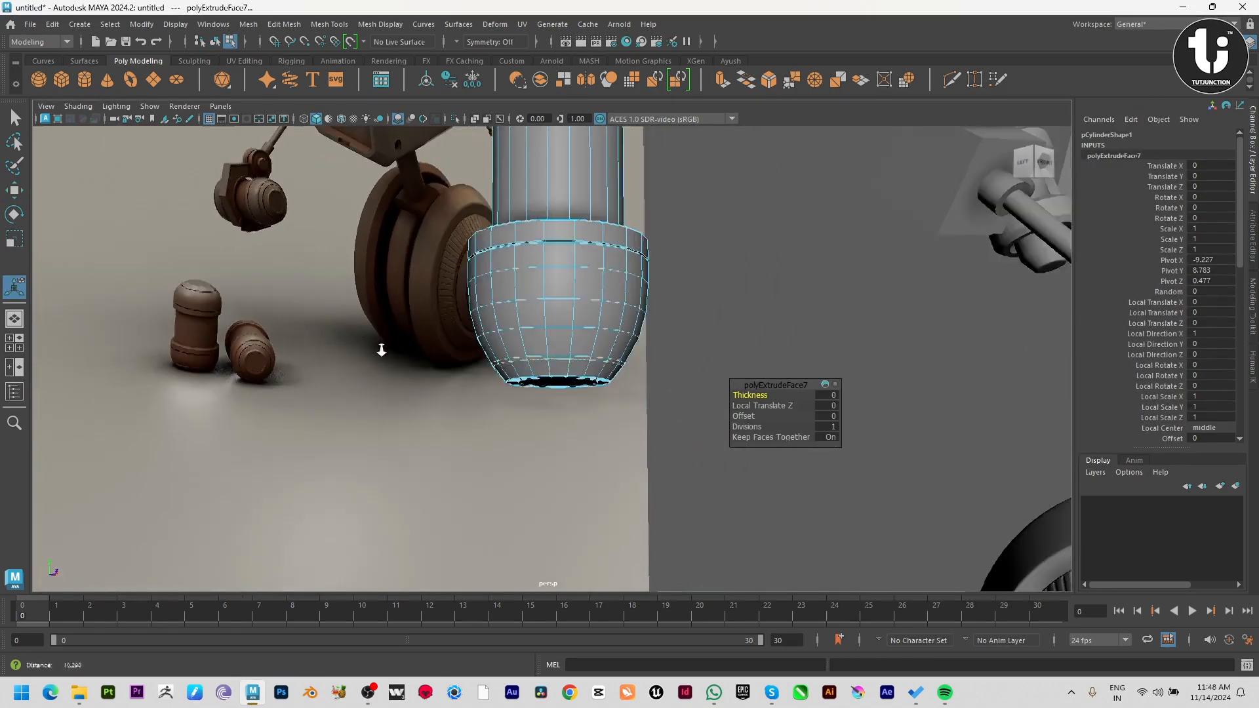
alt+middle_drag(553, 236, 493, 593)
alt+drag(500, 256, 587, 357)
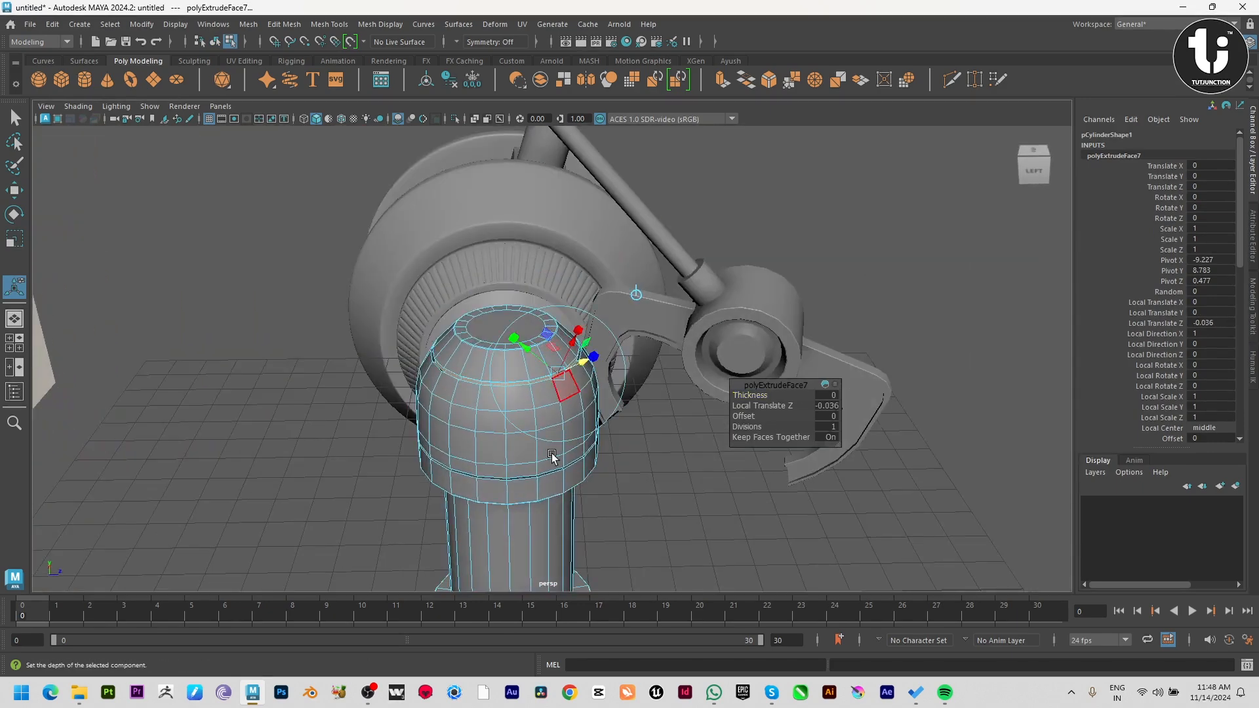
Preview the finished canister smoothed from several angles, and restore its unsmoothed display.
right_drag(552, 463, 606, 419)
click(666, 569)
click(529, 476)
key(3)
click(687, 521)
alt+right_drag(688, 521, 553, 466)
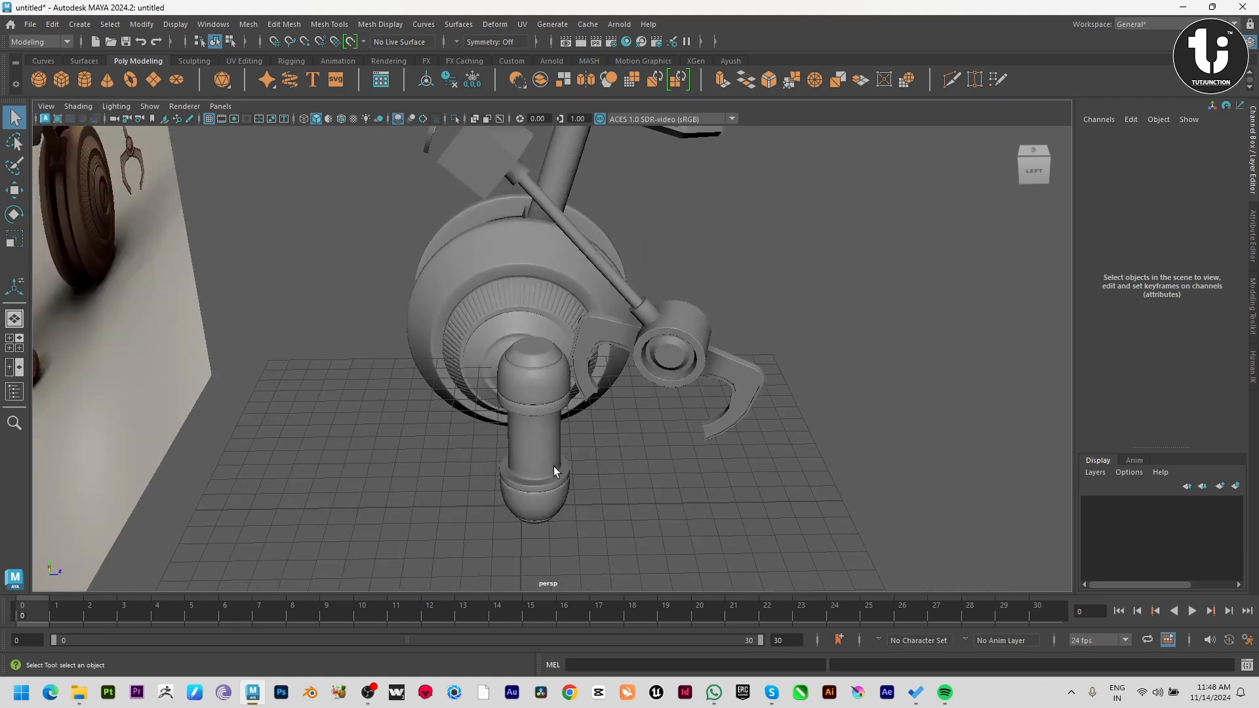
alt+drag(554, 466, 599, 419)
click(530, 417)
key(1)
click(434, 414)
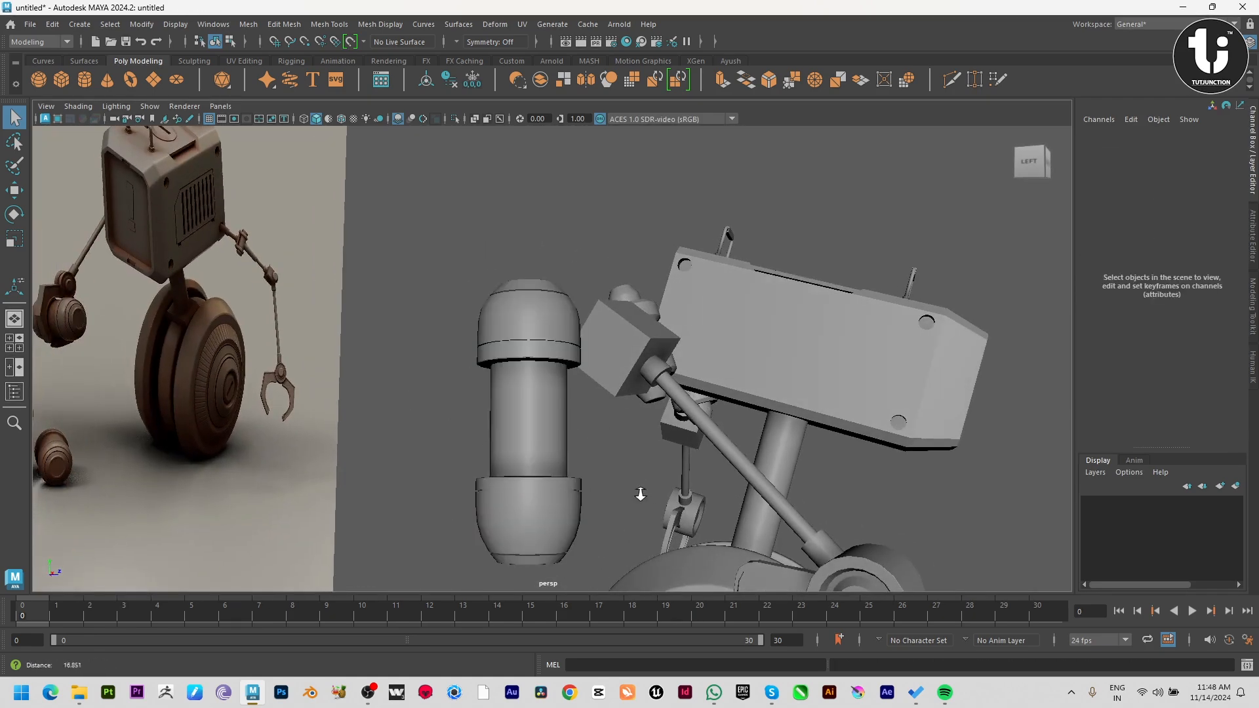
Shorten the canister's middle tube by moving the lower dome's vertices toward the upper dome.
alt+drag(641, 494, 595, 442)
click(619, 448)
key(F9)
drag(450, 458, 674, 582)
key(w)
drag(583, 439, 700, 461)
right_drag(573, 460, 623, 372)
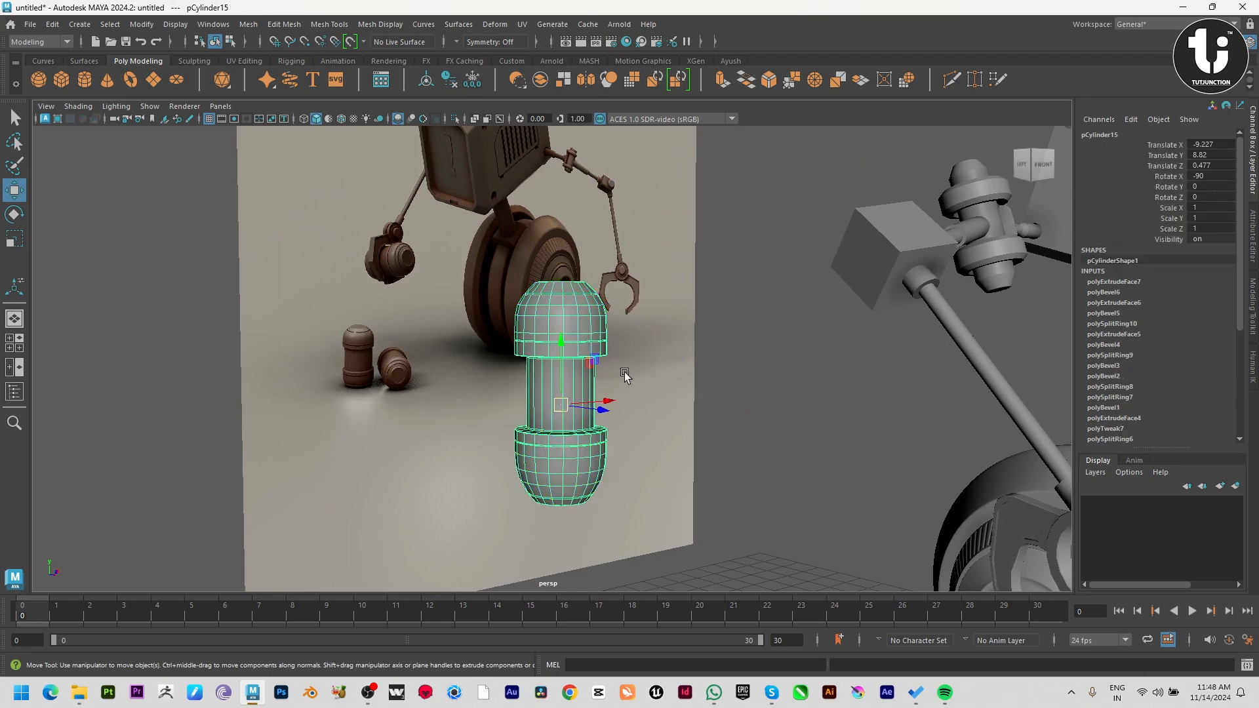
Scale the whole canister up uniformly to 1.203.
key(r)
drag(562, 402, 590, 407)
key(w)
click(792, 407)
alt+right_drag(792, 407, 521, 413)
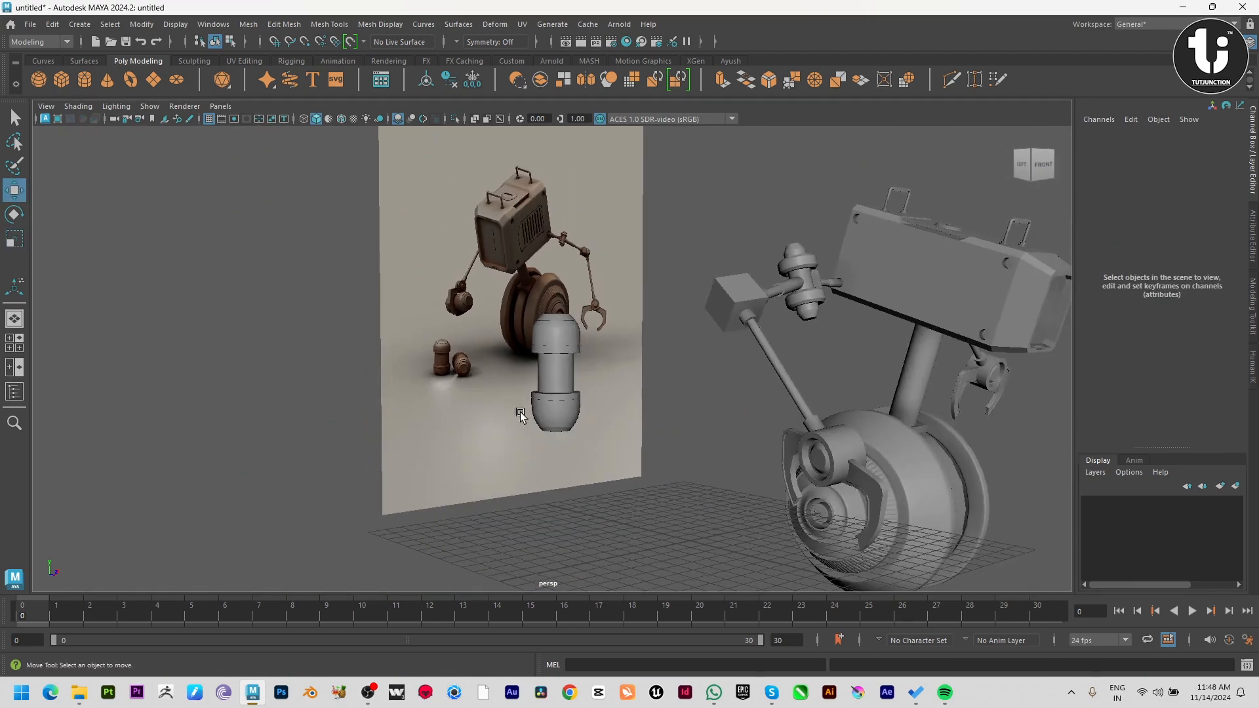
click(547, 420)
Move the canister in the front view down beside the robot's wheel, at Y -3.459.
alt+drag(548, 421, 789, 472)
key(space)
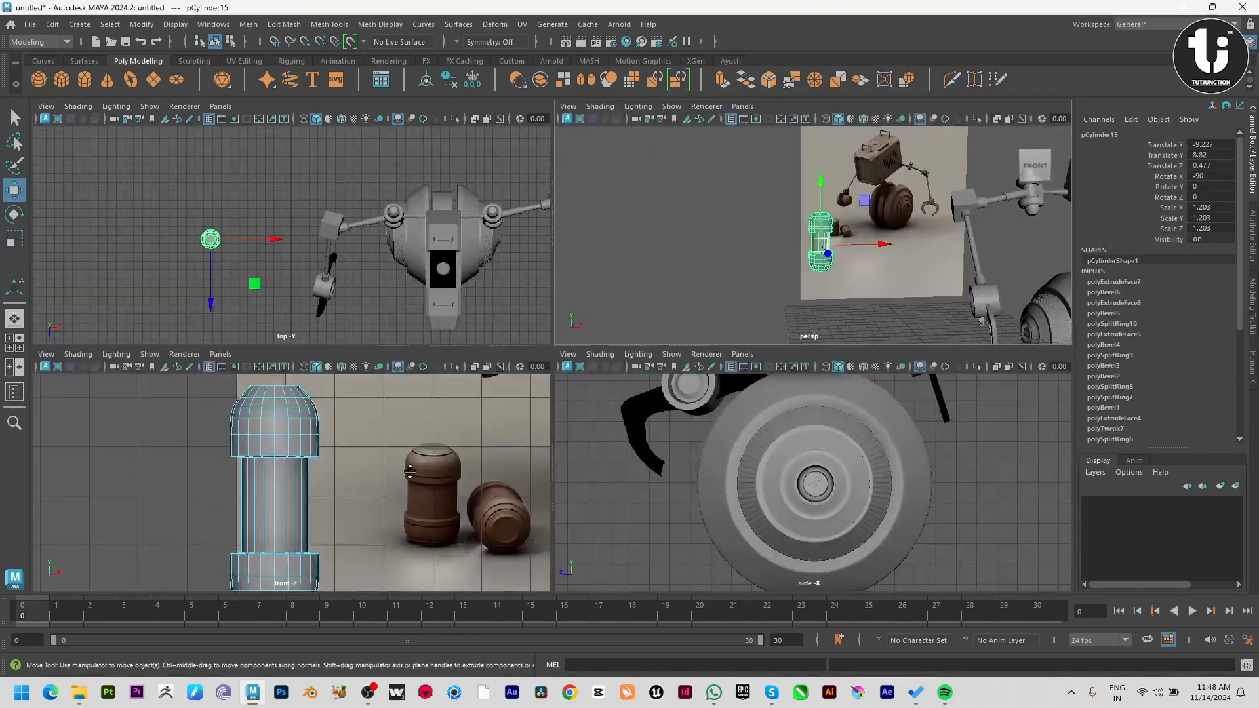
key(space)
alt+middle_drag(790, 475, 516, 270)
scroll(516, 270, up, 2)
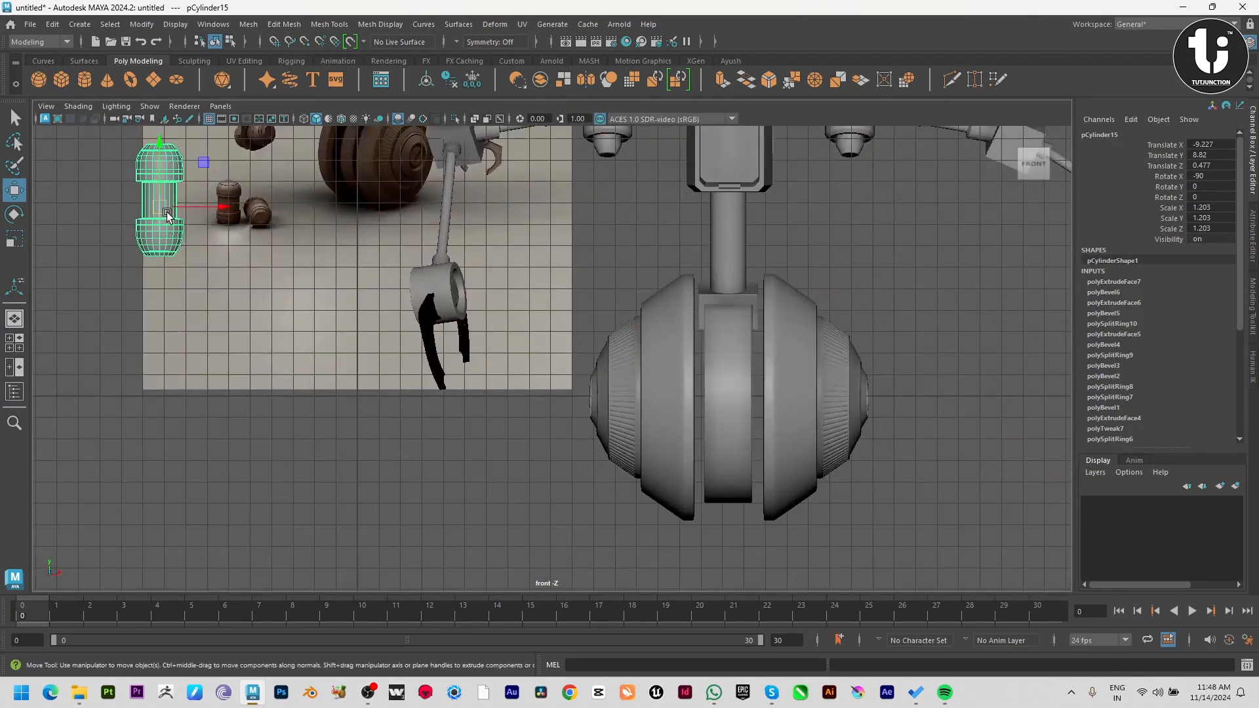
drag(167, 214, 503, 478)
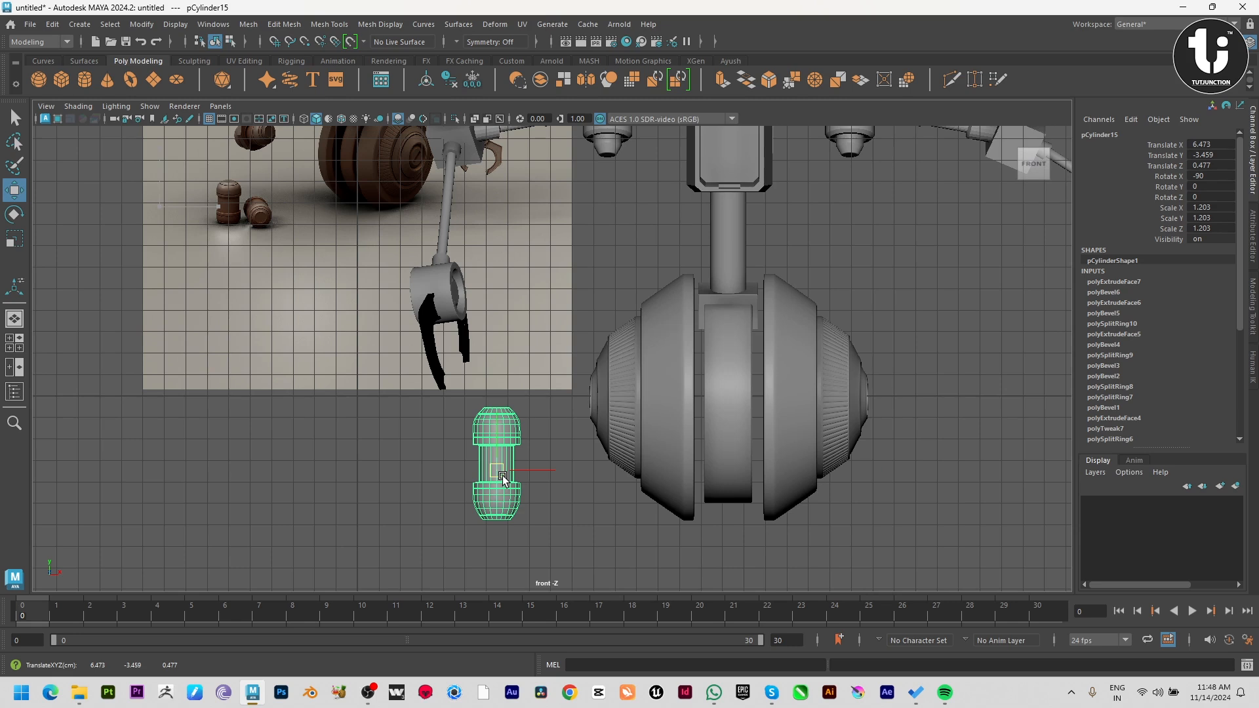
mouse_move(536, 472)
mouse_down()
mouse_move(450, 491)
mouse_move(541, 472)
mouse_move(521, 474)
mouse_up()
Duplicate the standing canister and move the copy's pivot to its base.
key(ctrl+d)
key(d)
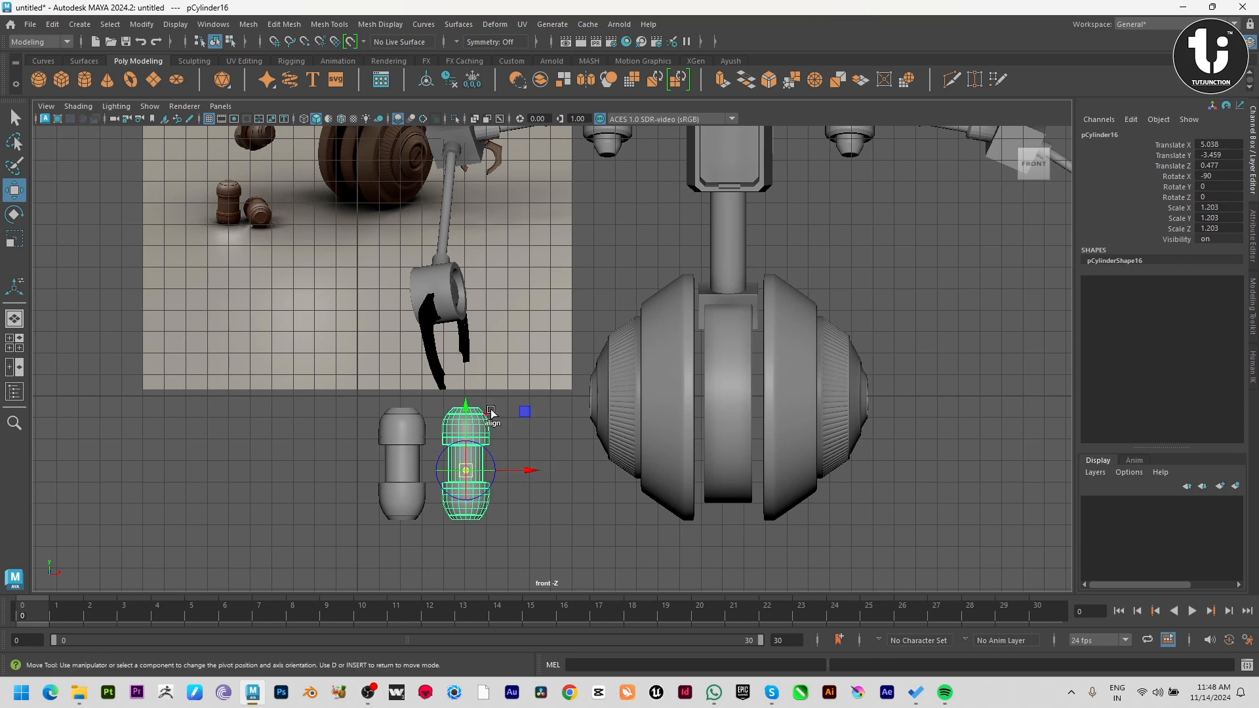
drag(460, 408, 471, 455)
Lay the copied canister down in the side view with an X rotation of -179.847 and raise it to Y -2.47.
key(e)
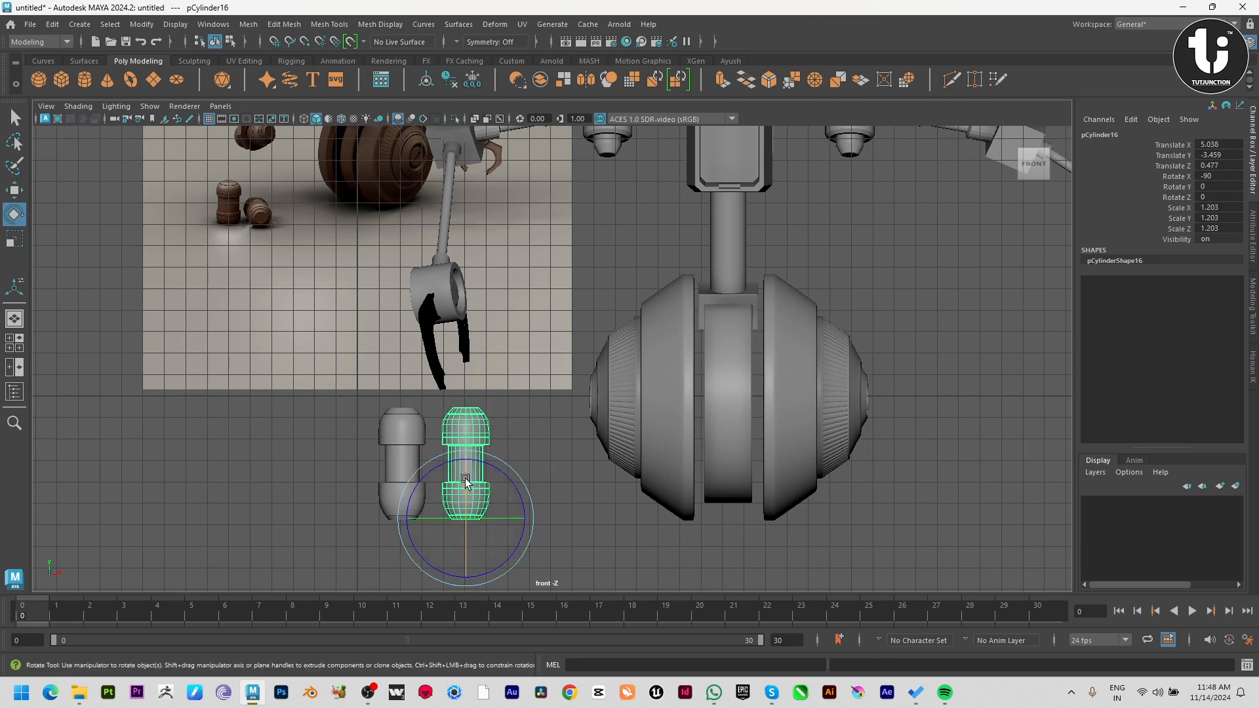
key(space)
key(space)
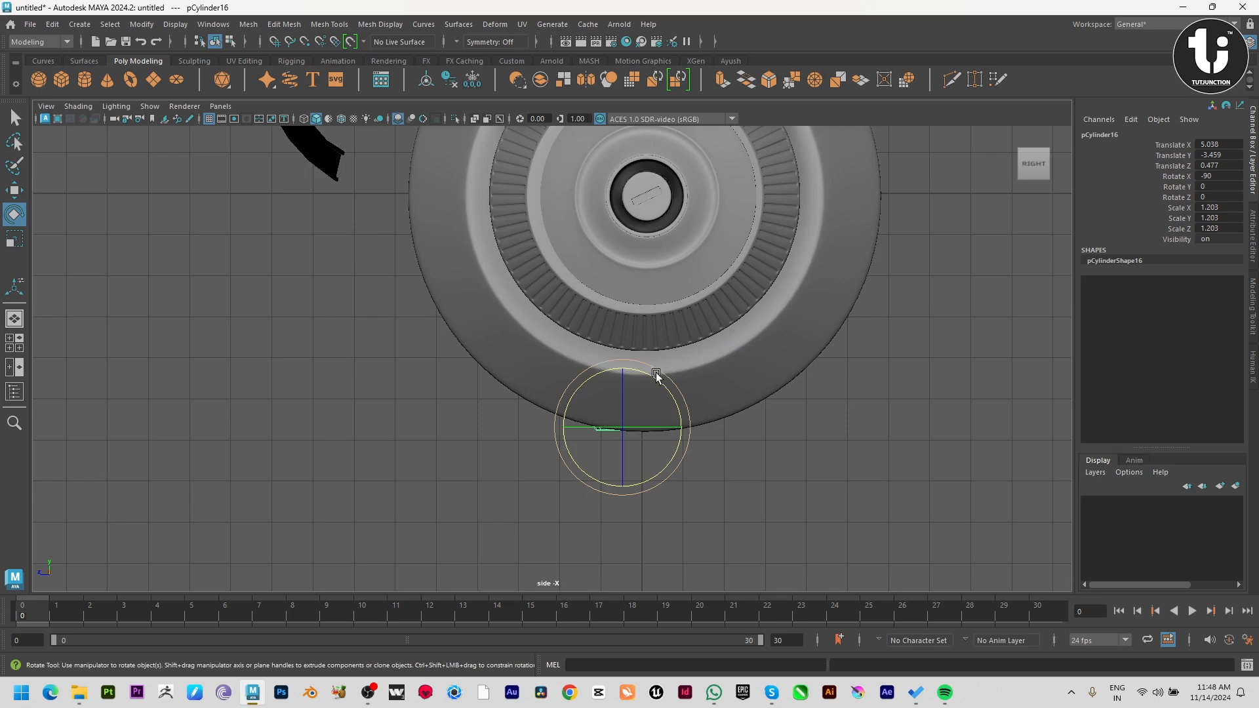
key(4)
mouse_move(656, 374)
mouse_down()
mouse_move(747, 450)
mouse_move(787, 541)
mouse_up()
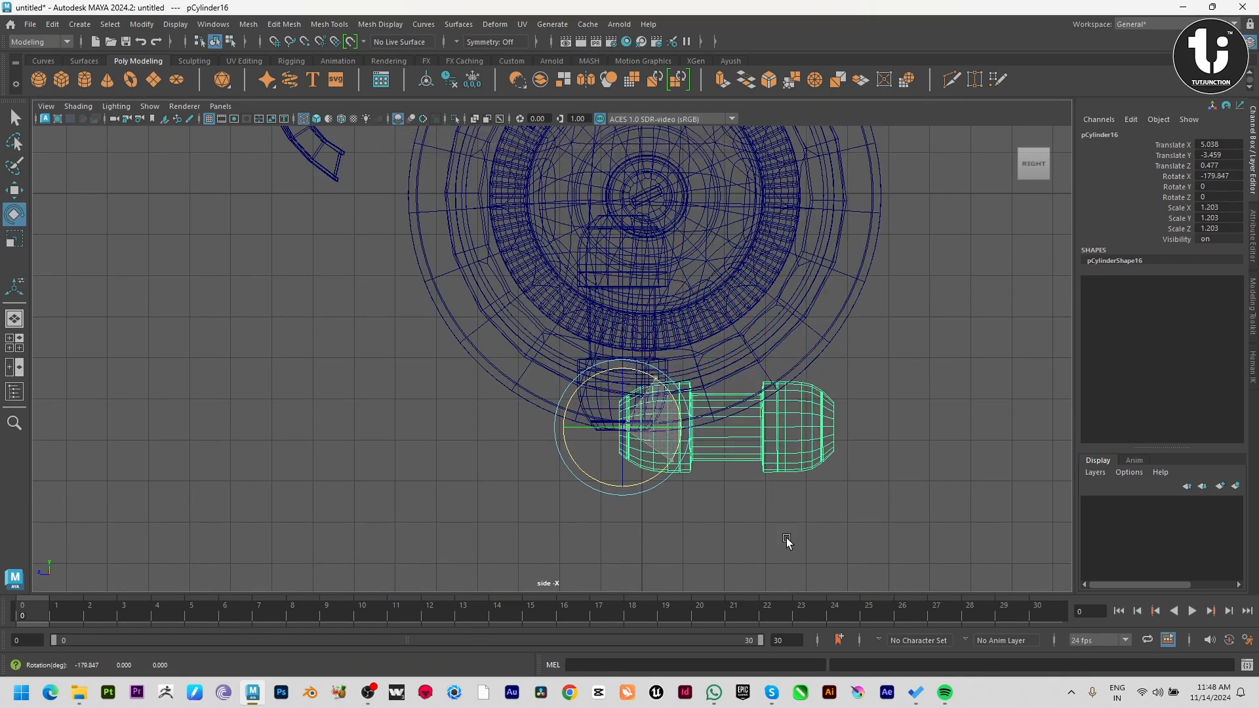
key(w)
drag(625, 369, 627, 324)
key(space)
key(space)
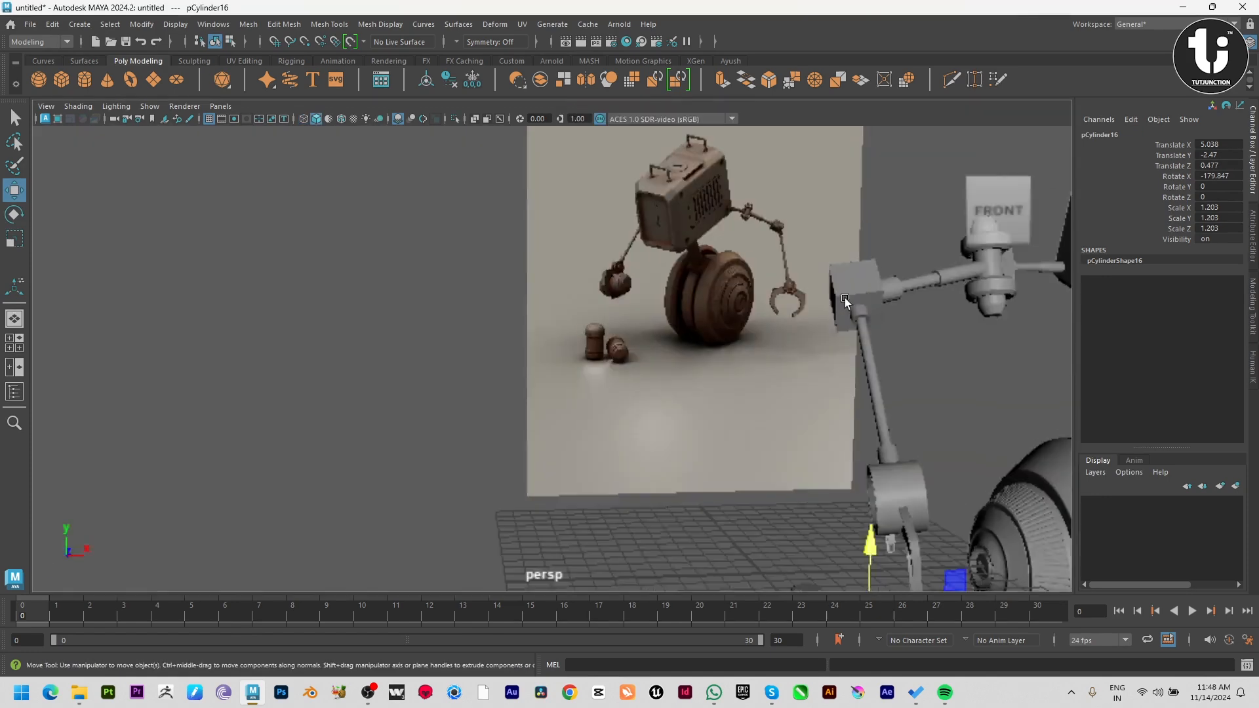
Turn the lying canister at an angle to the standing one with a Y rotation of 15.934.
scroll(544, 411, down, 5)
alt+drag(458, 477, 397, 475)
alt+middle_drag(821, 464, 692, 331)
key(e)
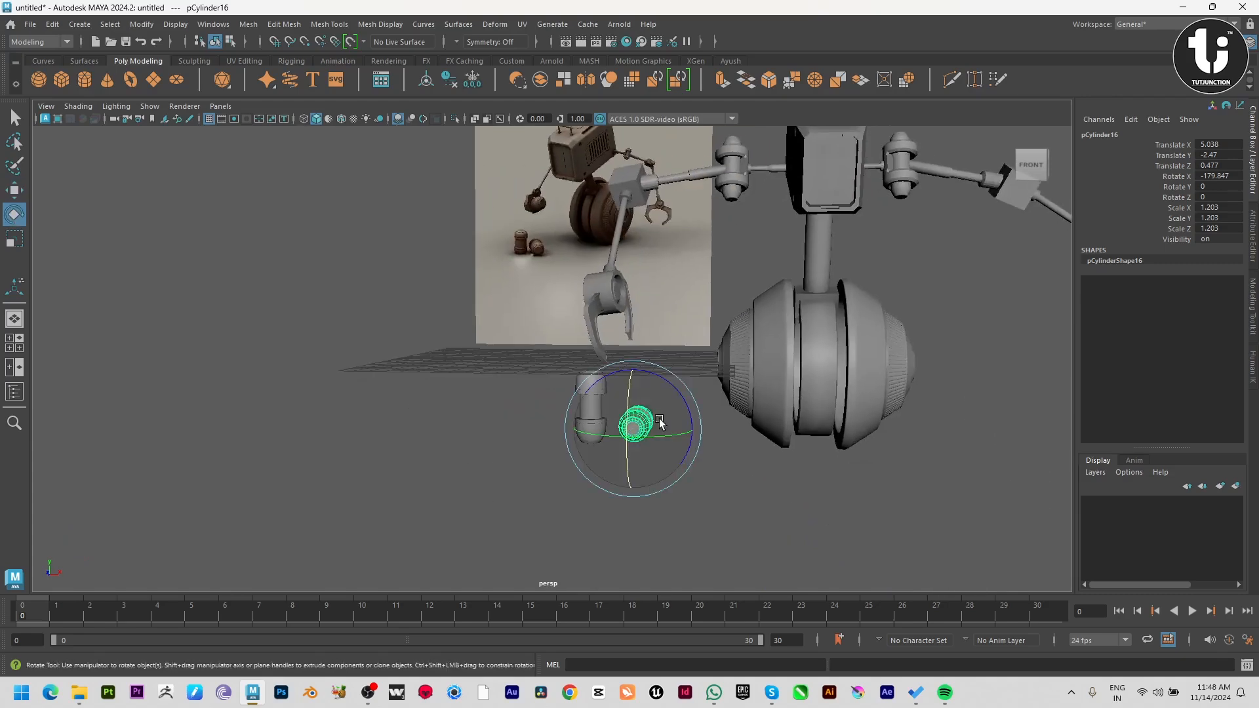
drag(650, 437, 651, 438)
click(950, 478)
key(w)
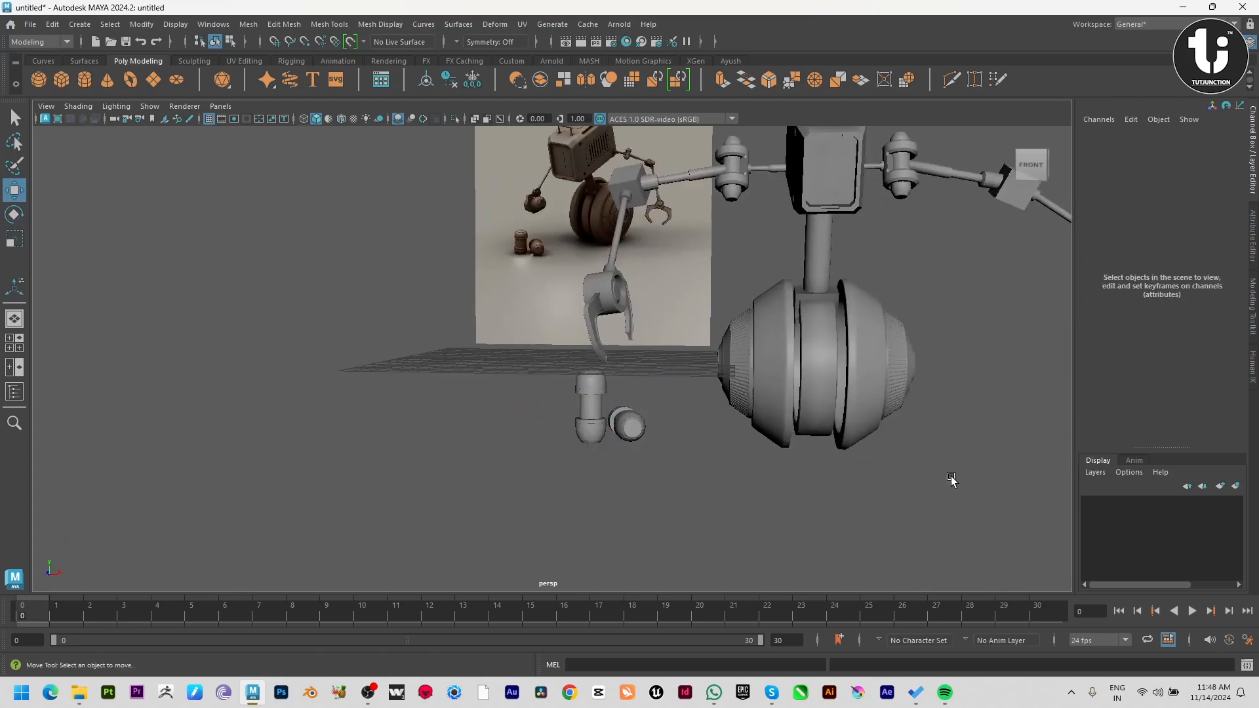
alt+drag(950, 478, 624, 508)
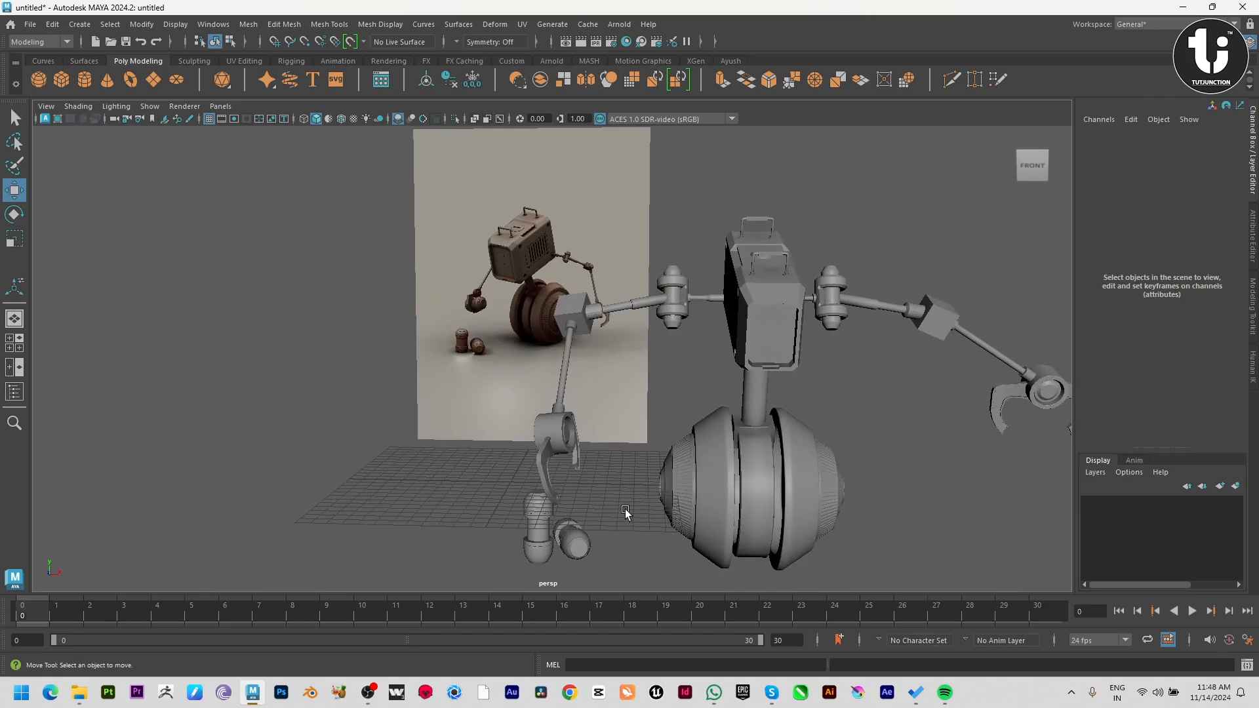
Duplicate the standing canister and lay the new copy sideways with a Z rotation of -87.292.
click(550, 530)
key(e)
drag(571, 521, 641, 591)
alt+drag(639, 490, 548, 499)
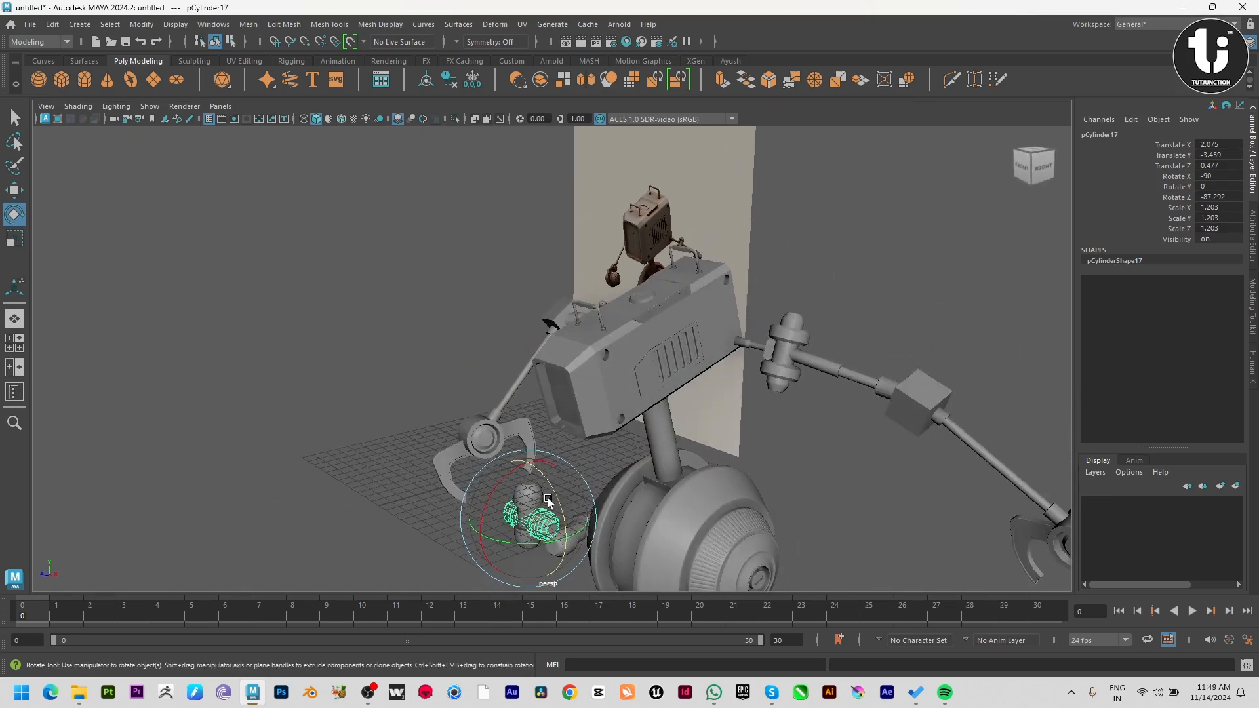
Move the third canister to X 3.199, Y 1.764, Z 5.806 and scale it uniformly to 2.29.
key(w)
drag(522, 460, 522, 400)
mouse_move(491, 475)
mouse_down()
mouse_move(442, 482)
mouse_move(614, 482)
mouse_move(577, 439)
mouse_move(569, 476)
mouse_move(520, 462)
mouse_move(547, 463)
mouse_move(504, 477)
mouse_up()
key(r)
key(w)
drag(524, 467, 584, 411)
drag(632, 456, 514, 400)
scroll(460, 400, up, 5)
scroll(459, 401, up, 2)
alt+middle_drag(462, 489, 669, 431)
scroll(607, 430, up, 5)
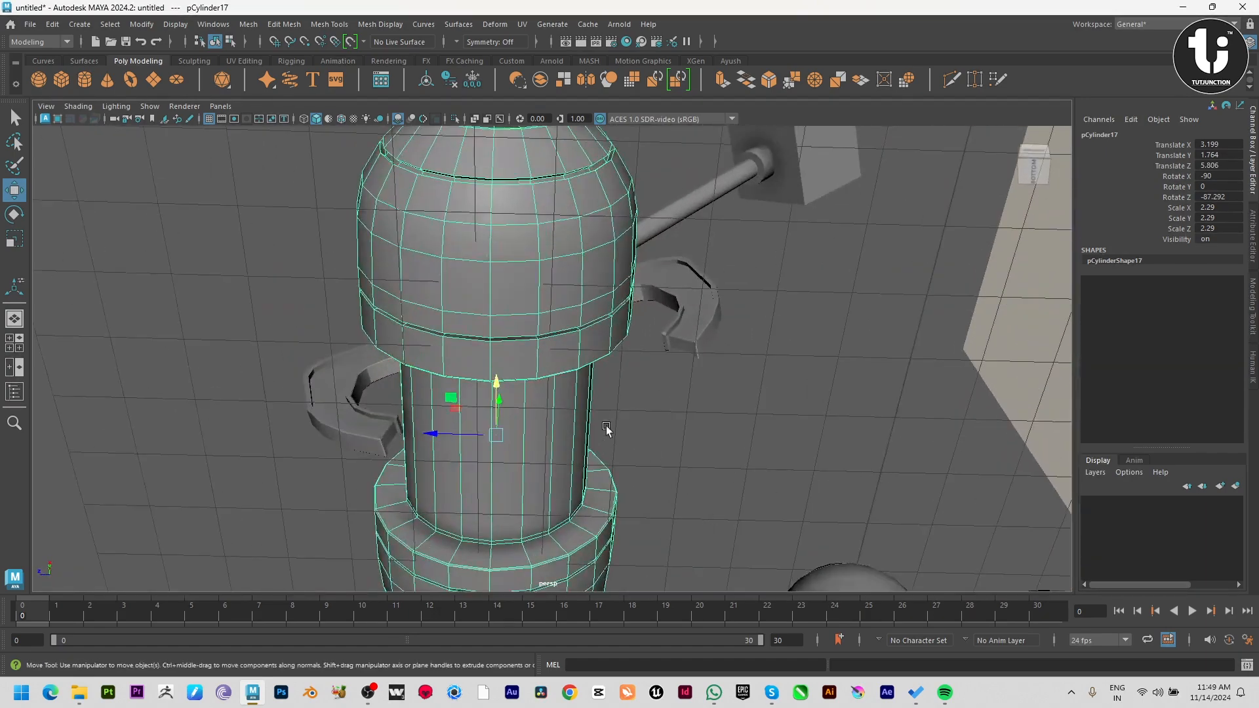
Scale the third canister uniformly to 3.411 and reposition it beside the robot's wheel.
key(r)
drag(498, 436, 668, 433)
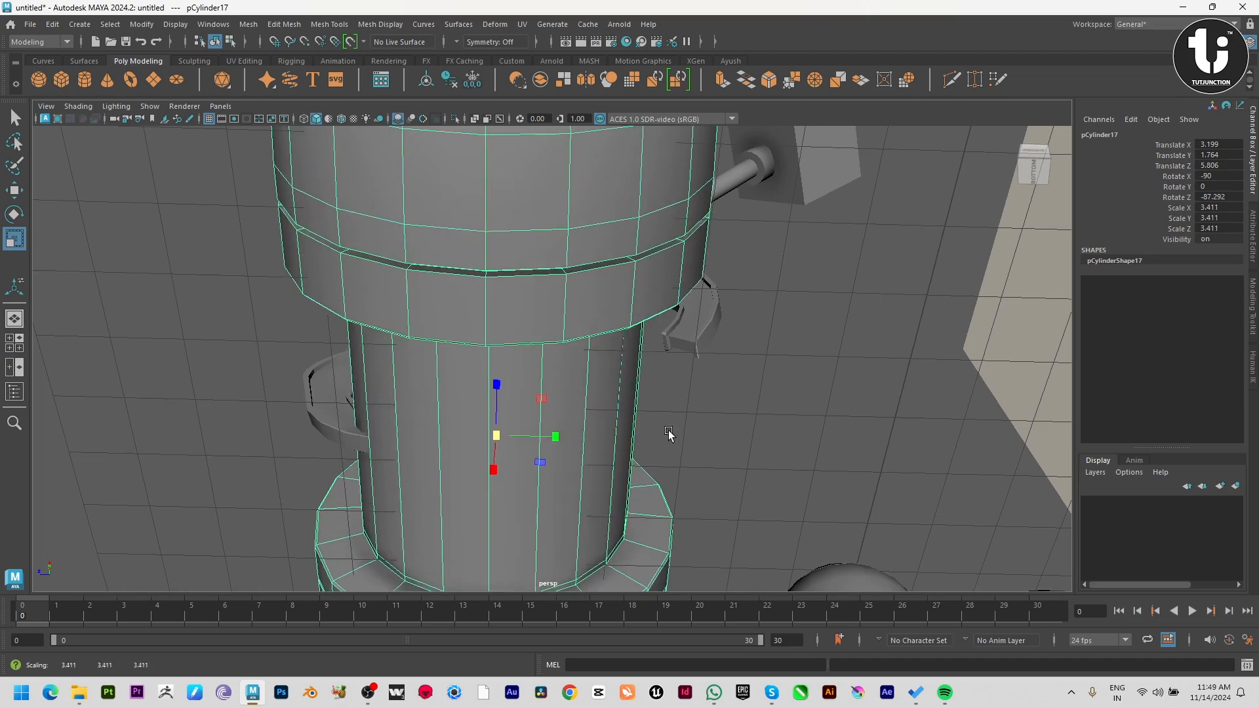
key(w)
mouse_move(500, 435)
mouse_down()
mouse_move(539, 411)
mouse_move(616, 463)
mouse_move(525, 438)
mouse_up()
scroll(525, 438, down, 3)
alt+middle_drag(525, 438, 533, 311)
alt+drag(688, 357, 588, 373)
drag(599, 330, 697, 410)
right_drag(599, 412, 460, 403)
Shorten the third canister's middle tube by moving the vertices of the dome nearest the wheel inward.
alt+drag(599, 413, 625, 420)
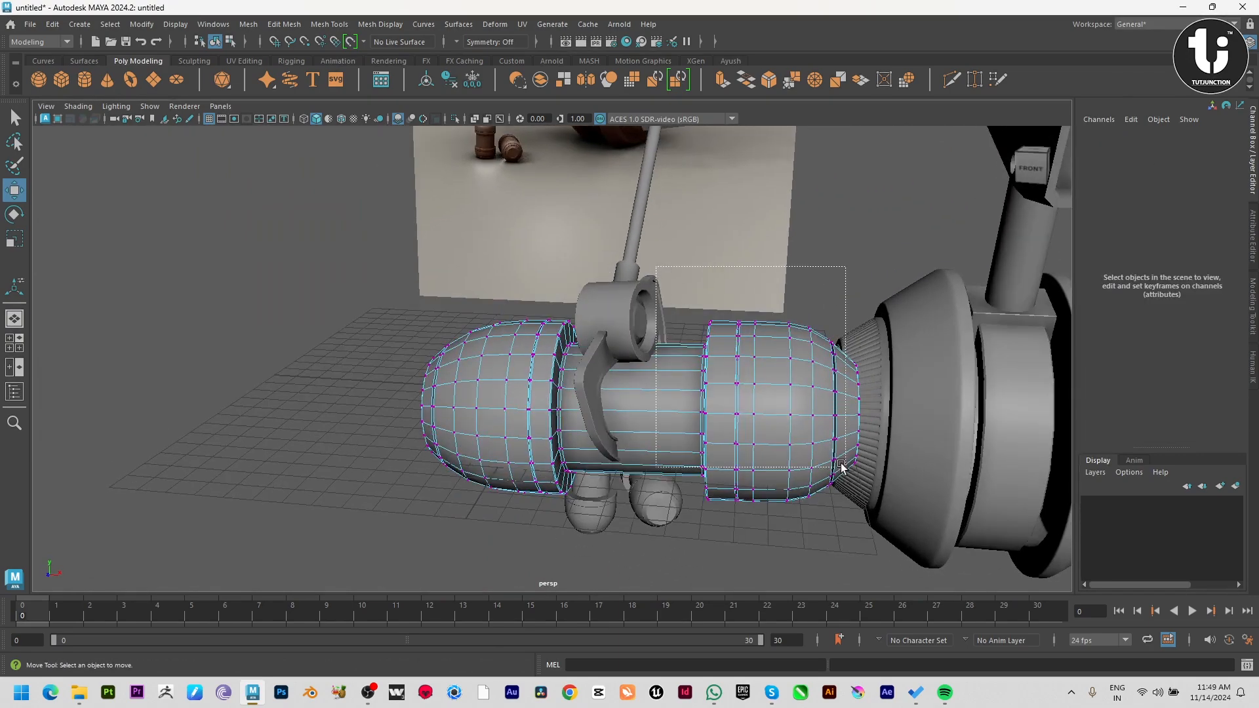
drag(842, 465, 731, 412)
drag(432, 389, 577, 406)
right_drag(633, 423, 668, 392)
click(778, 540)
Select the small standing and lying canisters and move them forward to Z 15.681.
scroll(778, 540, down, 5)
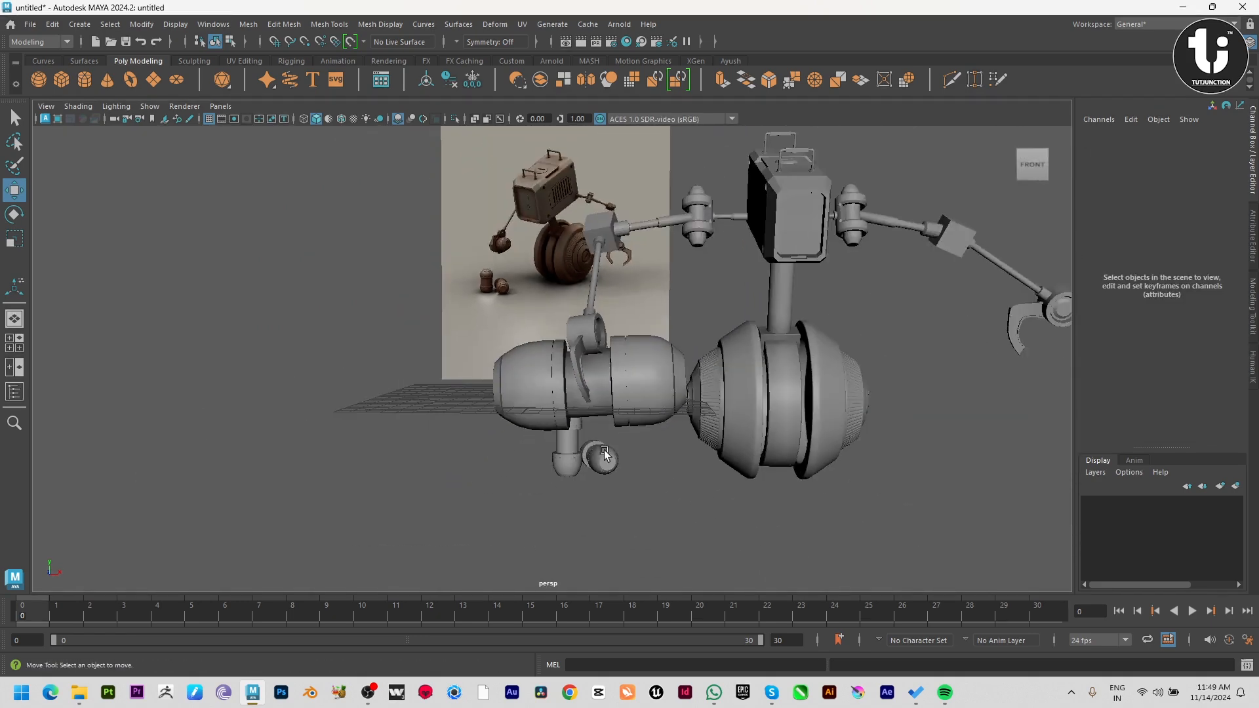
alt+drag(601, 453, 728, 457)
alt+right_drag(729, 458, 438, 444)
alt+drag(438, 443, 584, 445)
scroll(587, 472, up, 2)
scroll(621, 488, up, 6)
click(584, 445)
alt+drag(657, 505, 684, 518)
click(665, 519)
key(ctrl+z)
Scale the standing and lying canisters up uniformly to 2.239.
click(796, 516)
alt+drag(795, 516, 510, 476)
key(r)
drag(405, 430, 556, 497)
key(w)
click(591, 521)
alt+drag(393, 519, 596, 502)
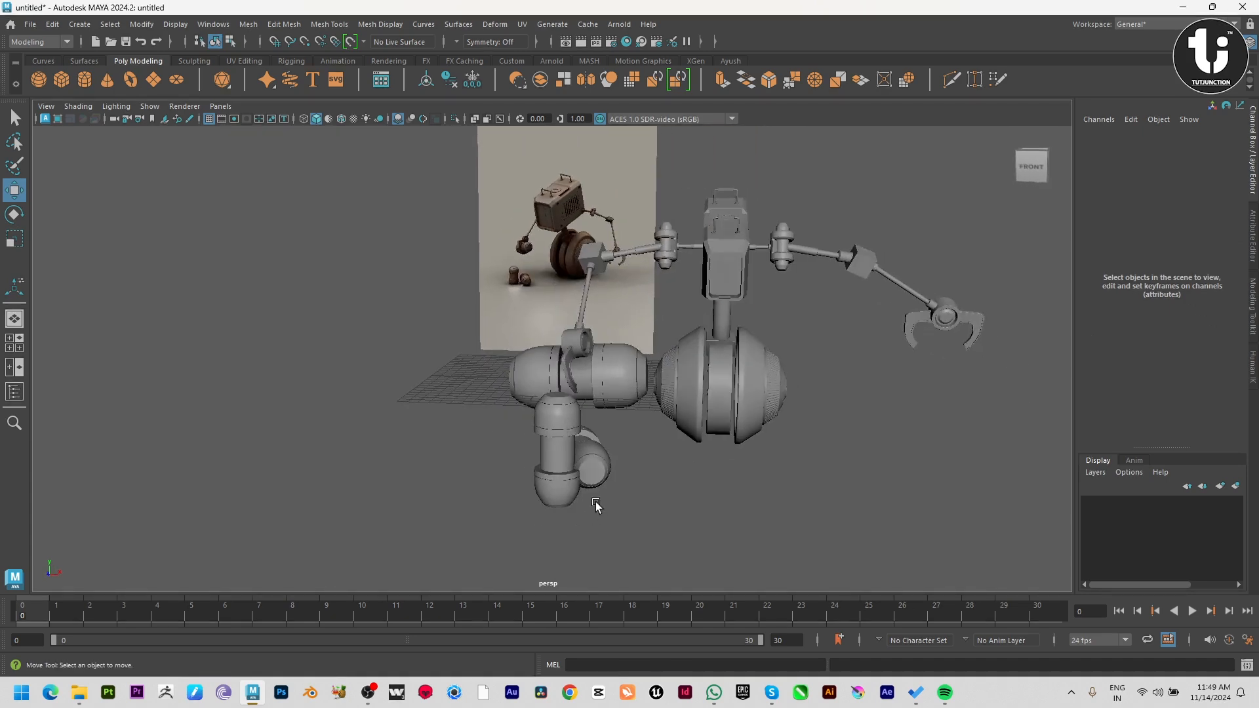
Adjust the standing canister's height to Y -2.651.
click(559, 450)
drag(558, 424, 556, 459)
key(space)
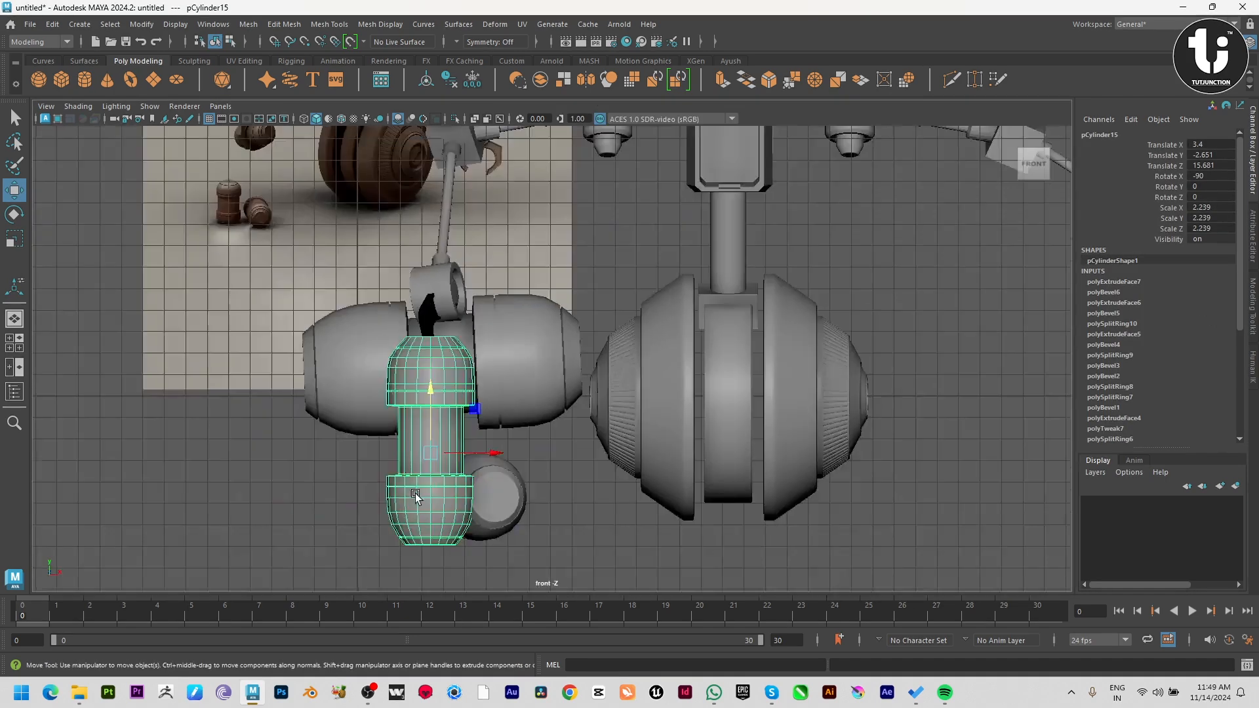
Select the standing and lying canisters in the front view and scale them up uniformly to 3.515.
alt+middle_drag(416, 493, 505, 452)
scroll(553, 493, up, 1)
drag(572, 417, 524, 417)
click(559, 481)
key(r)
drag(579, 463, 702, 515)
Move the lying canister sideways away from the standing one to X 9.039.
key(w)
alt+middle_drag(630, 496, 706, 516)
click(705, 514)
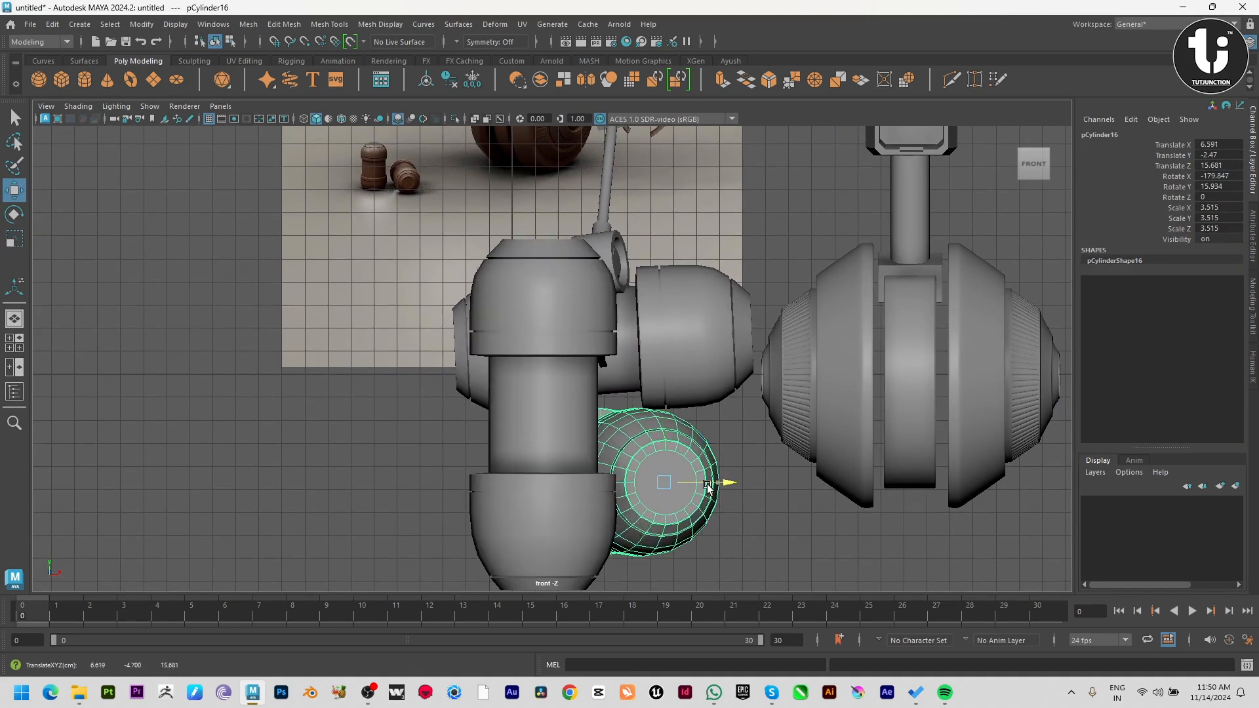
drag(705, 515, 762, 503)
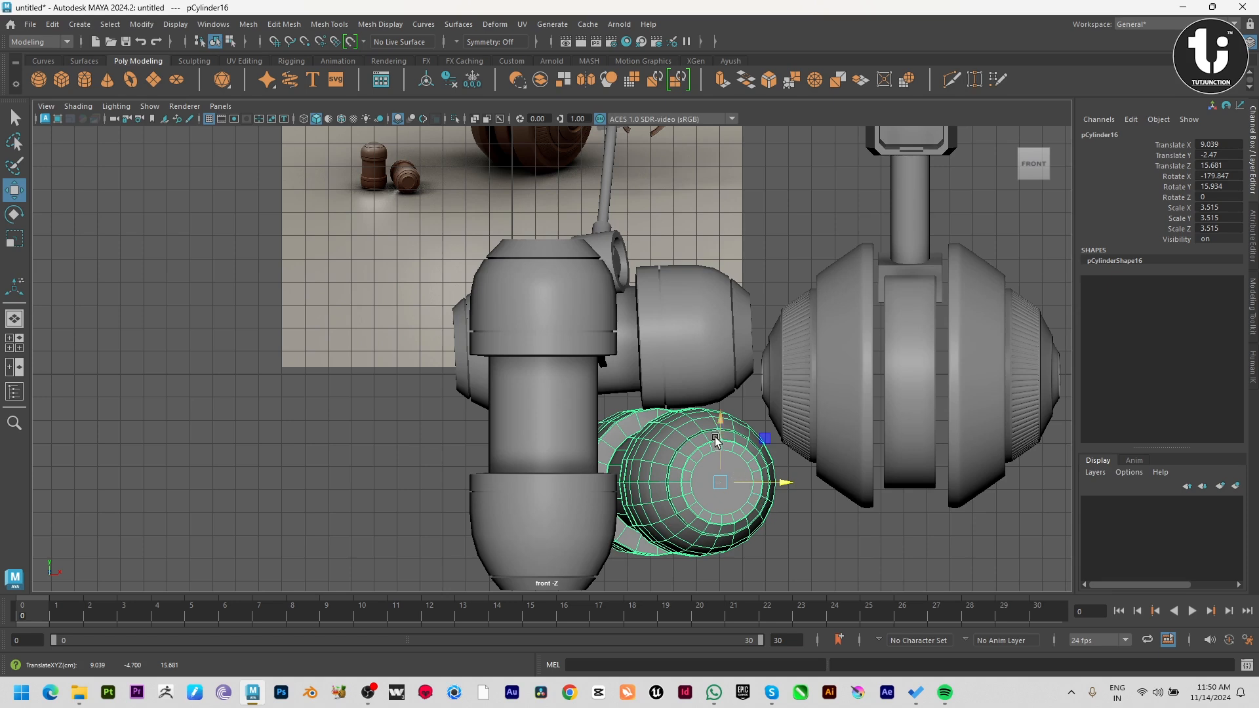
Raise the lying canister to Y -0.279 and the standing canister to Y 1.021.
drag(715, 439, 738, 379)
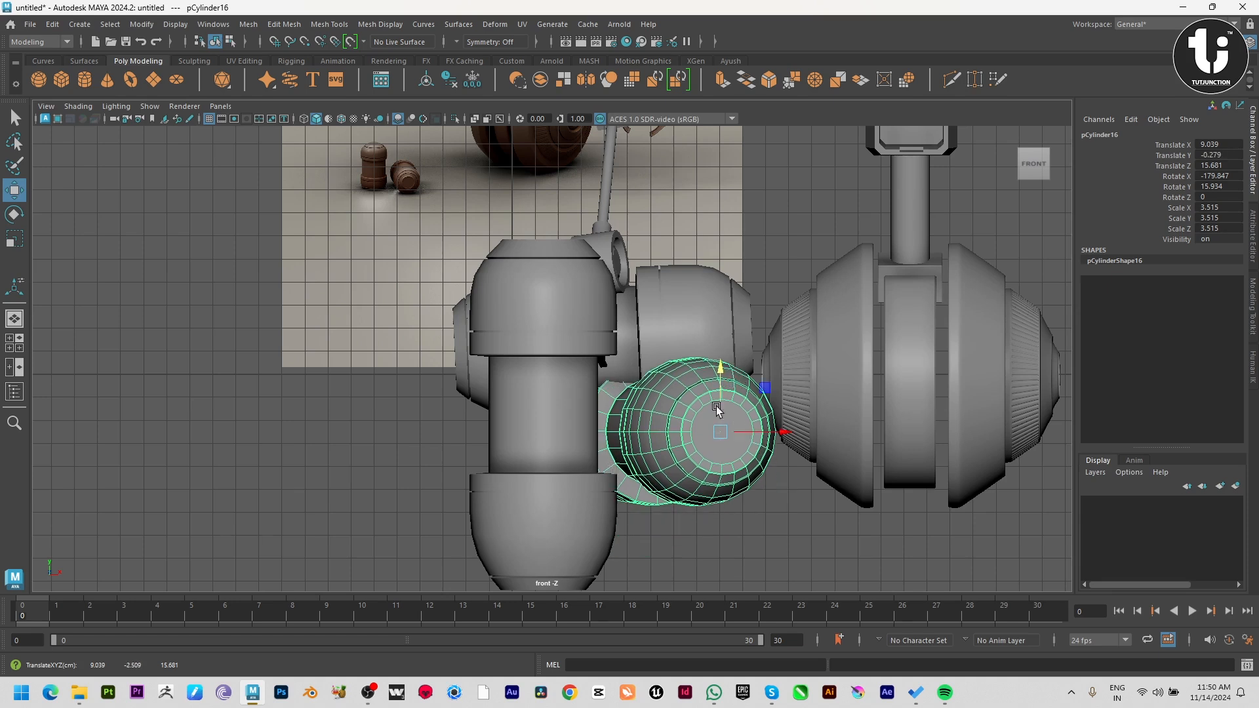
click(590, 379)
drag(590, 379, 592, 286)
key(space)
key(space)
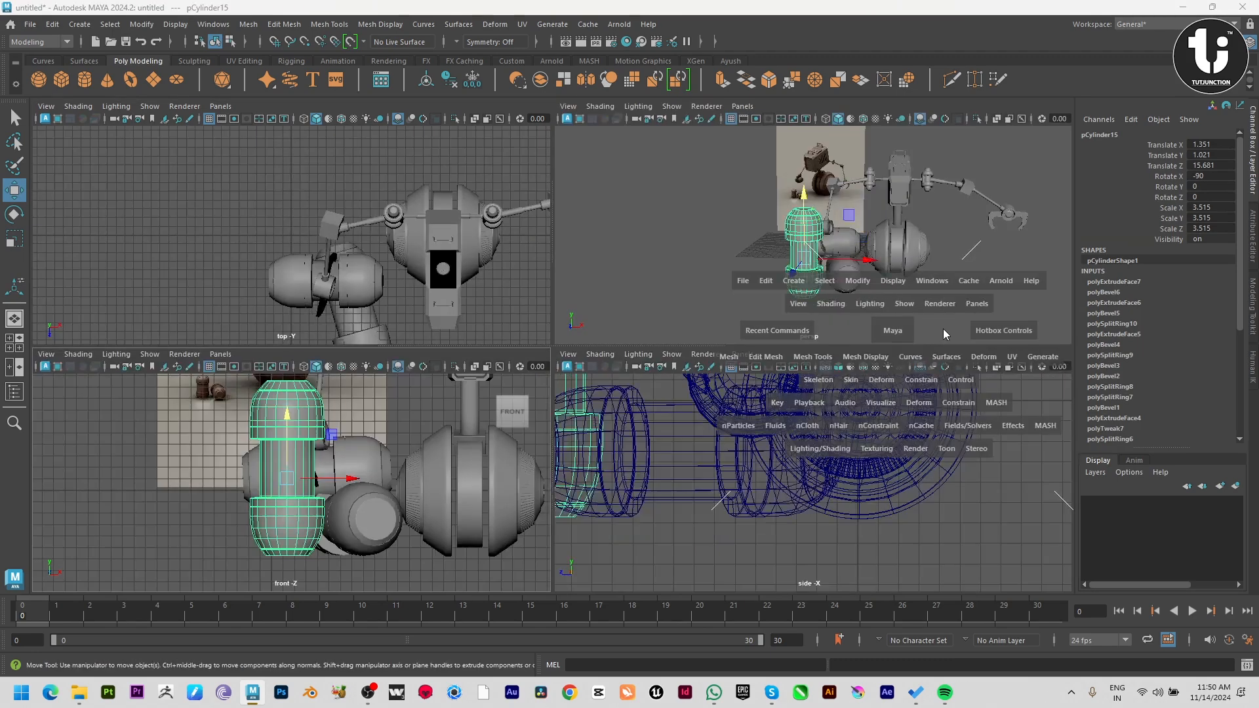
Select both canisters in the perspective view and move them together along Z, forward and away from the robot.
alt+drag(879, 400, 679, 408)
click(506, 437)
shift+click(455, 433)
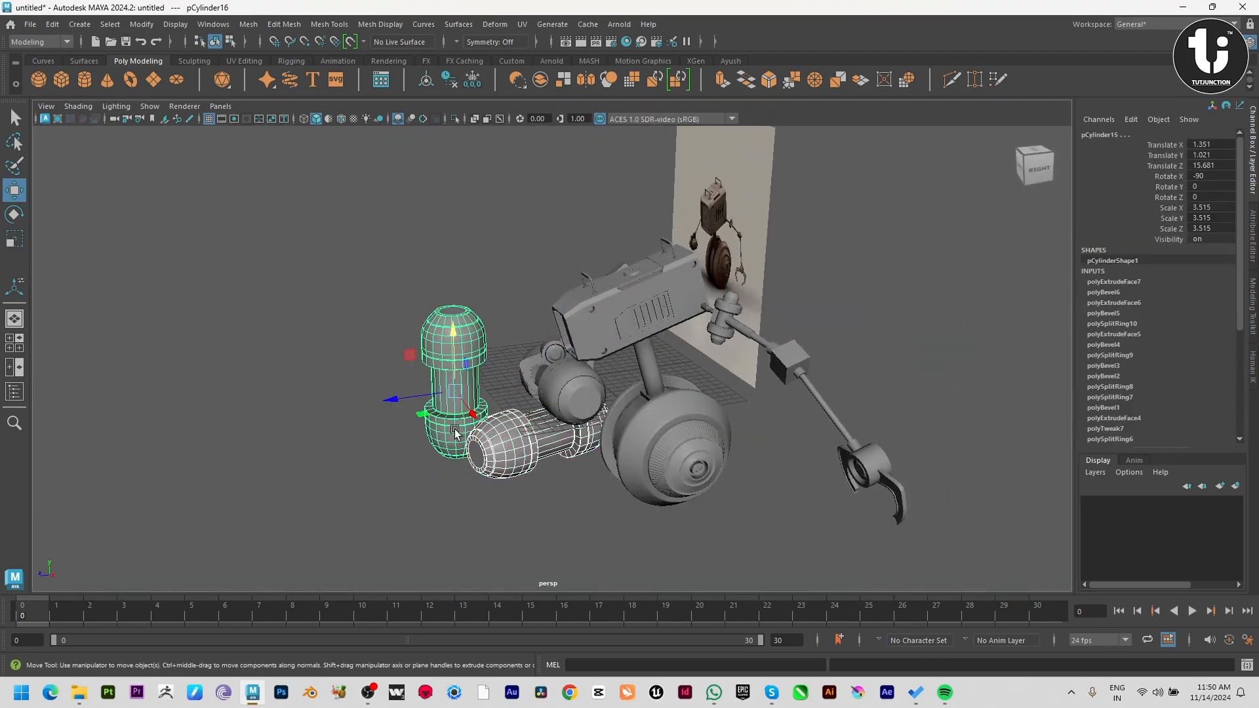
drag(417, 423, 305, 420)
alt+drag(305, 420, 452, 470)
drag(515, 439, 448, 435)
click(690, 515)
alt+drag(690, 514, 719, 534)
alt+right_drag(719, 534, 724, 549)
alt+drag(724, 549, 801, 550)
alt+right_drag(801, 550, 695, 532)
Save the scene as a Maya Binary file named Done in the D:\TUTJUNCTION\VID_101 folder.
key(ctrl+s)
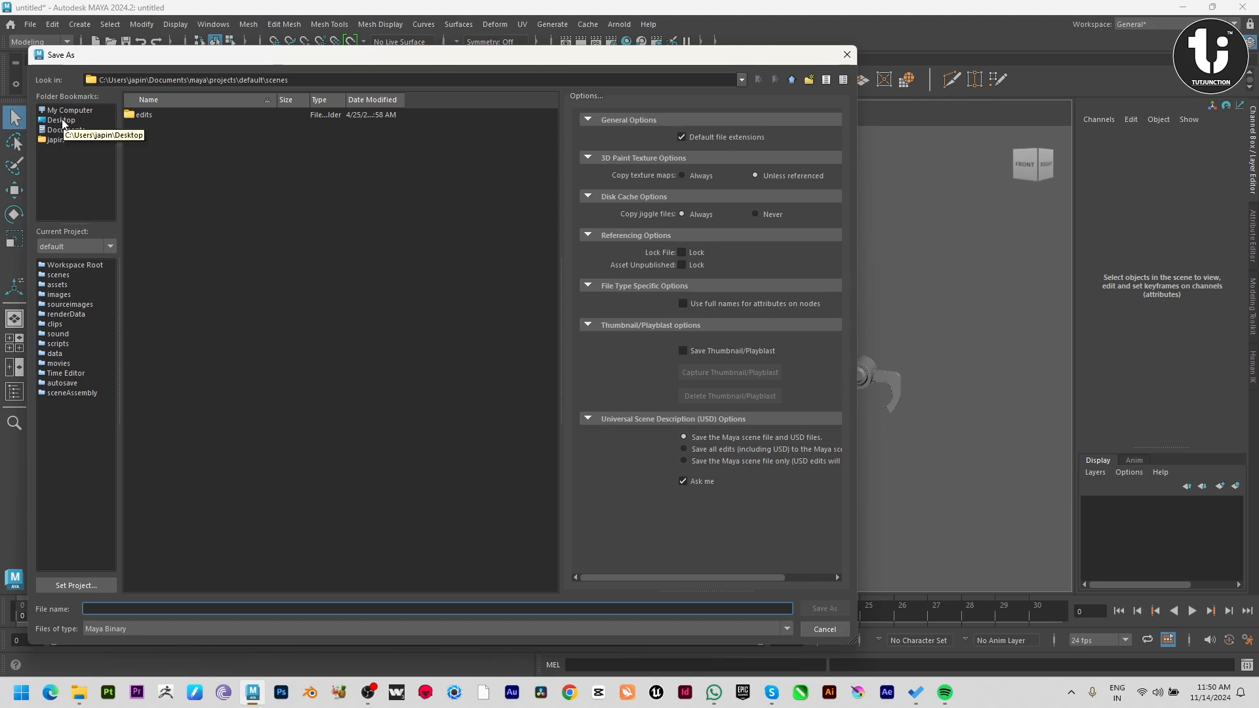
click(63, 121)
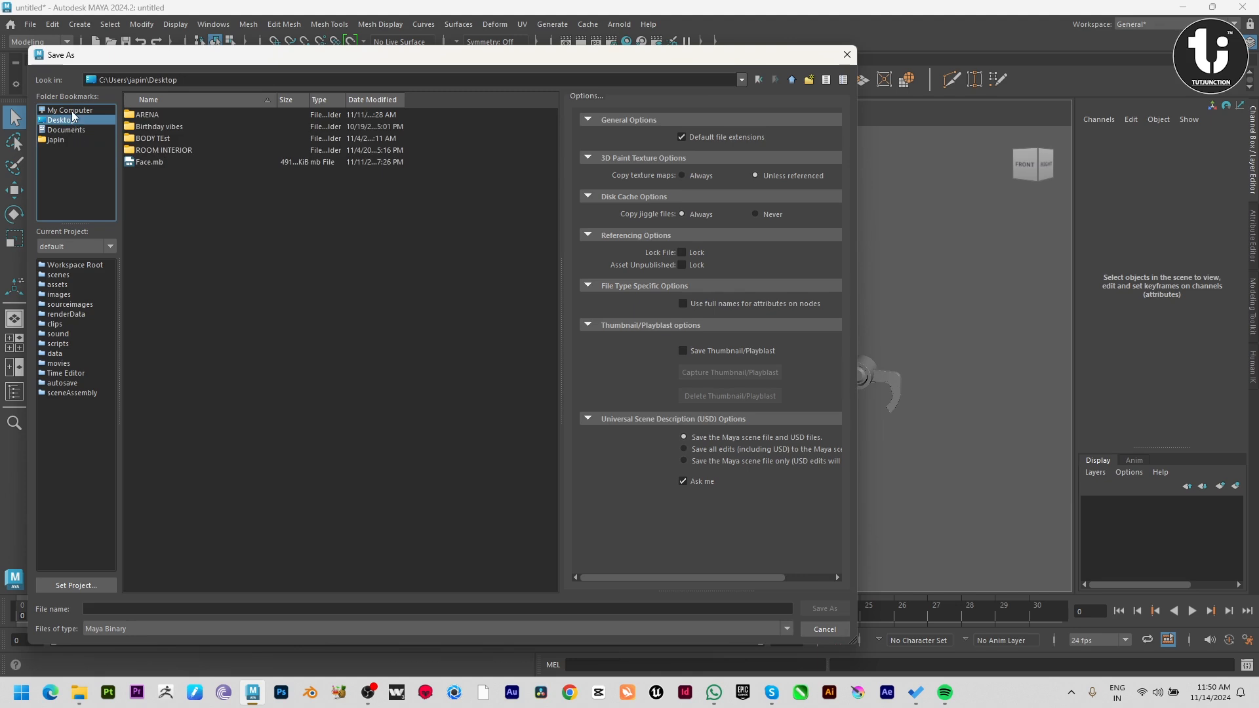
click(71, 110)
double_click(183, 127)
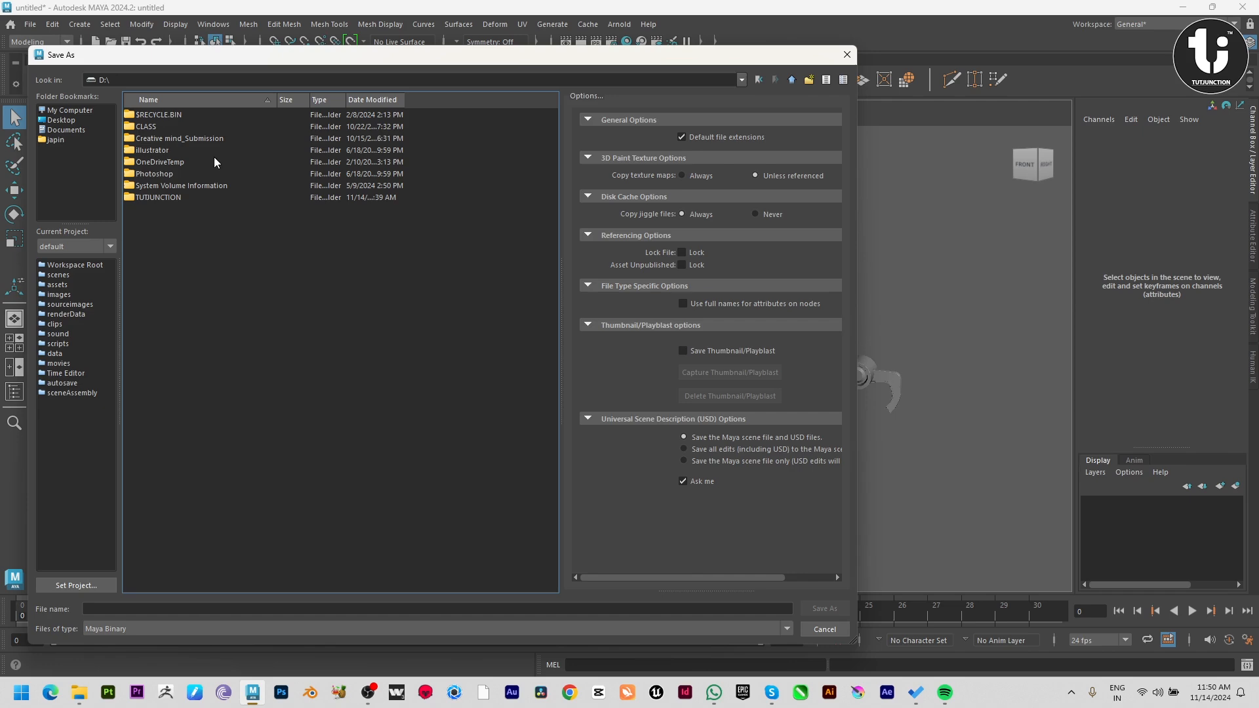
double_click(185, 197)
scroll(276, 415, down, 20)
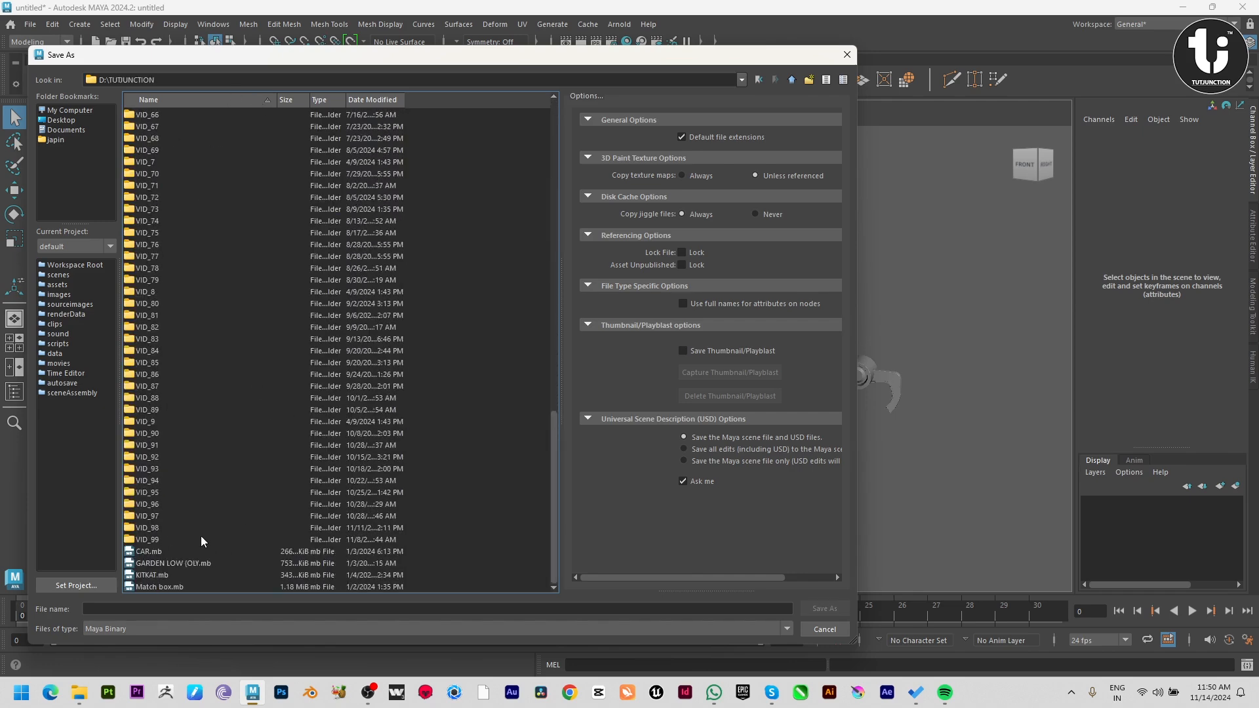
scroll(181, 495, up, 15)
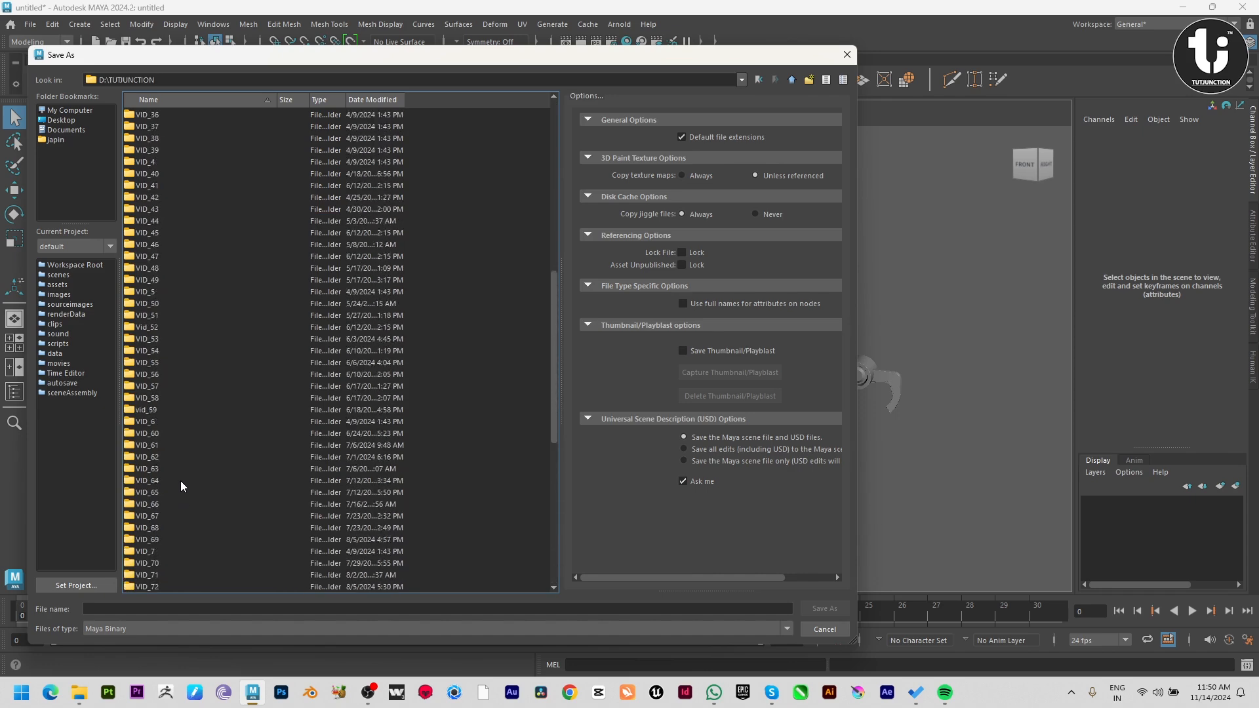
scroll(180, 480, up, 8)
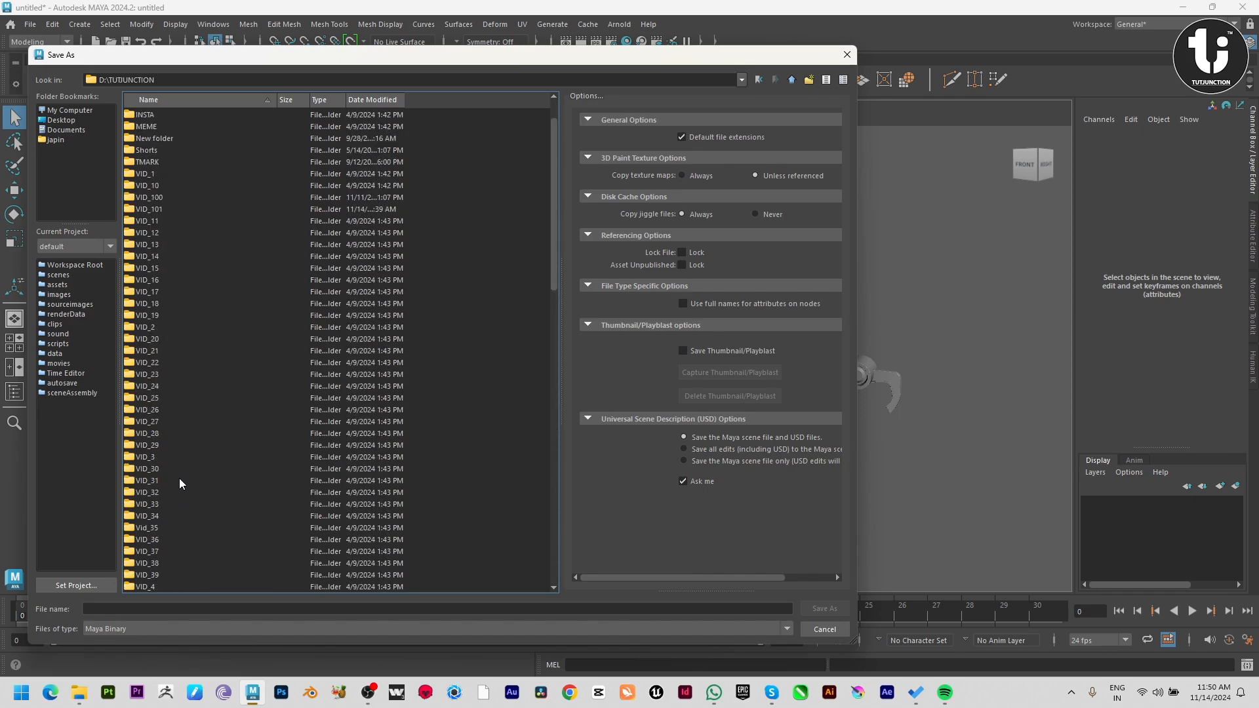
double_click(168, 206)
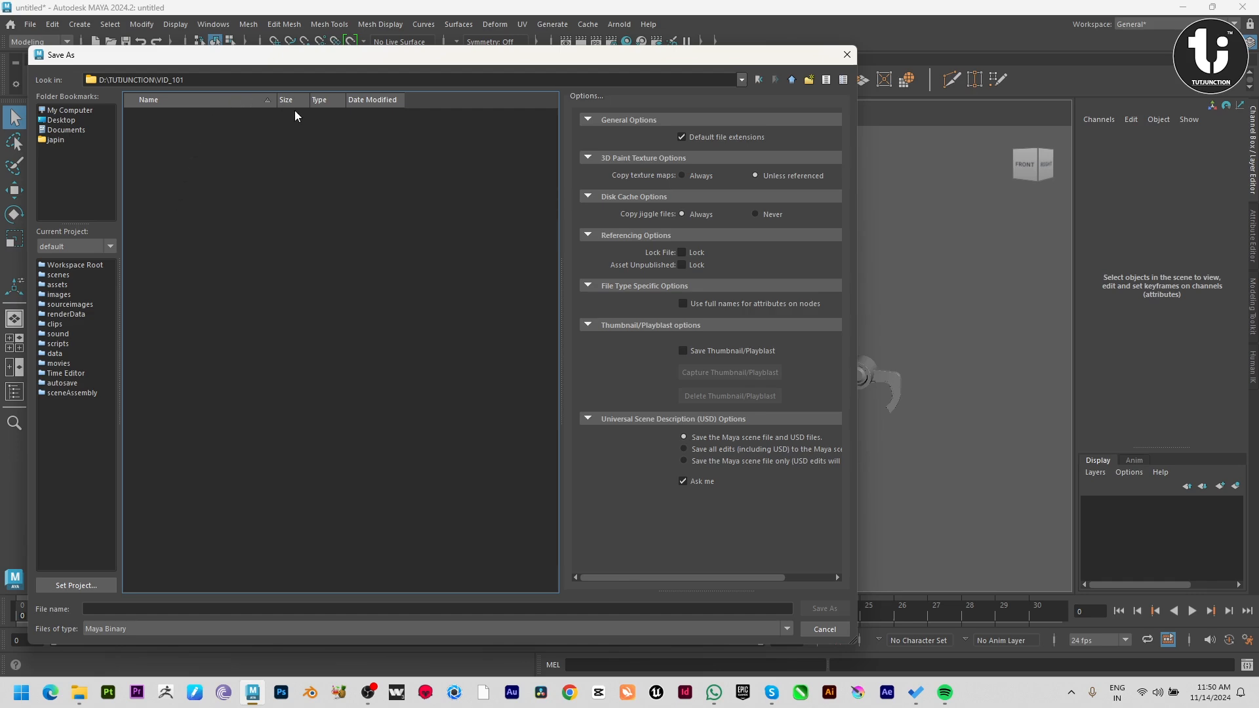
click(185, 608)
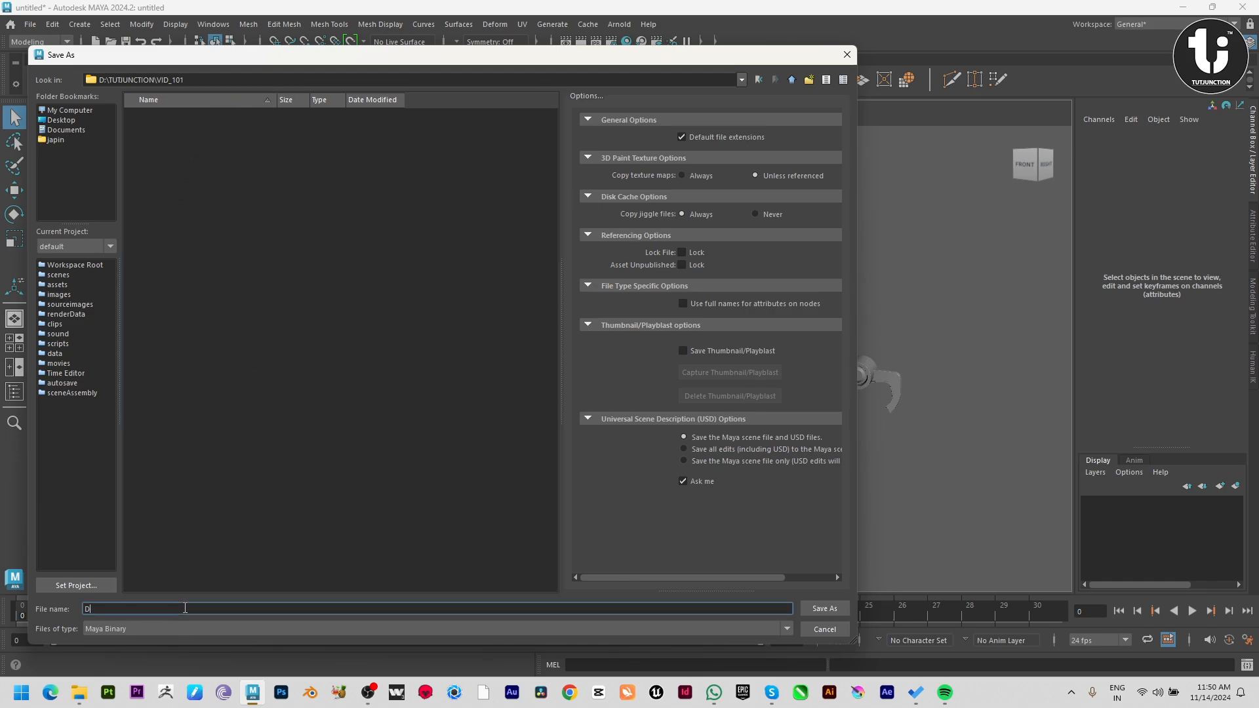
key(Return)
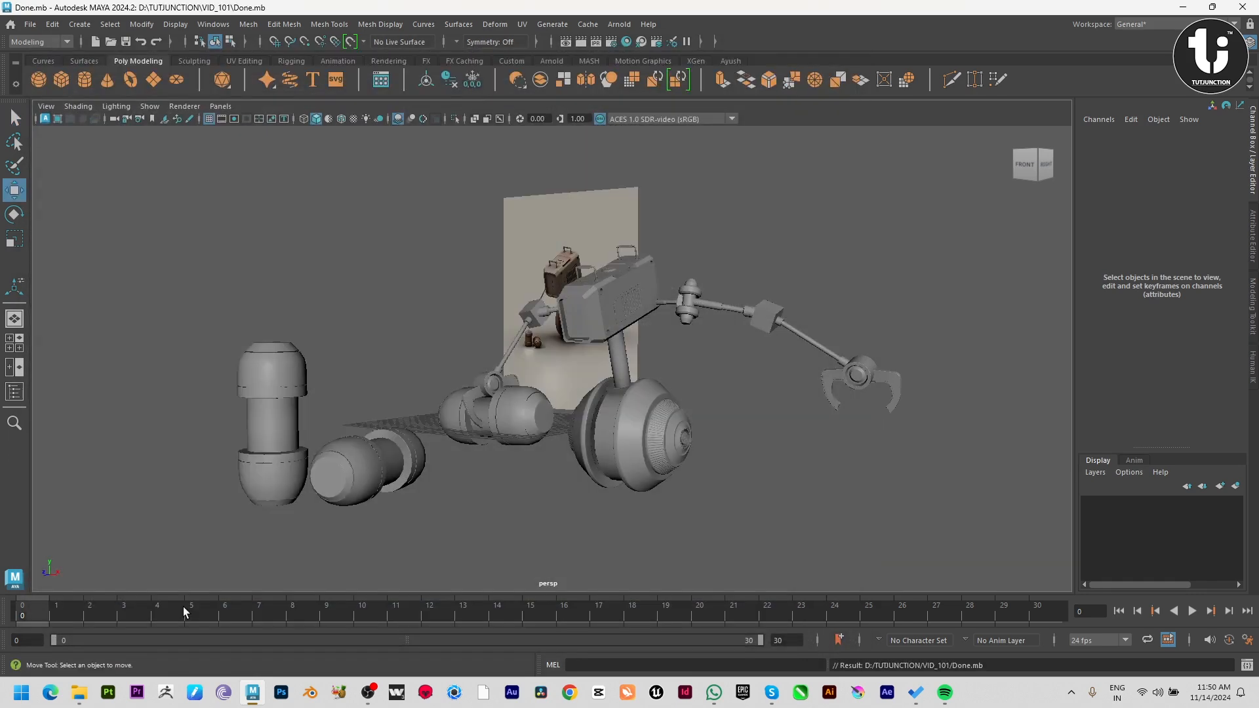
Draw a narrow upright polygon cube about 1.03 by 2.63 and 0.26 thick over the reference image's empty background in the front view.
alt+drag(610, 508, 727, 562)
alt+drag(724, 508, 623, 493)
key(space)
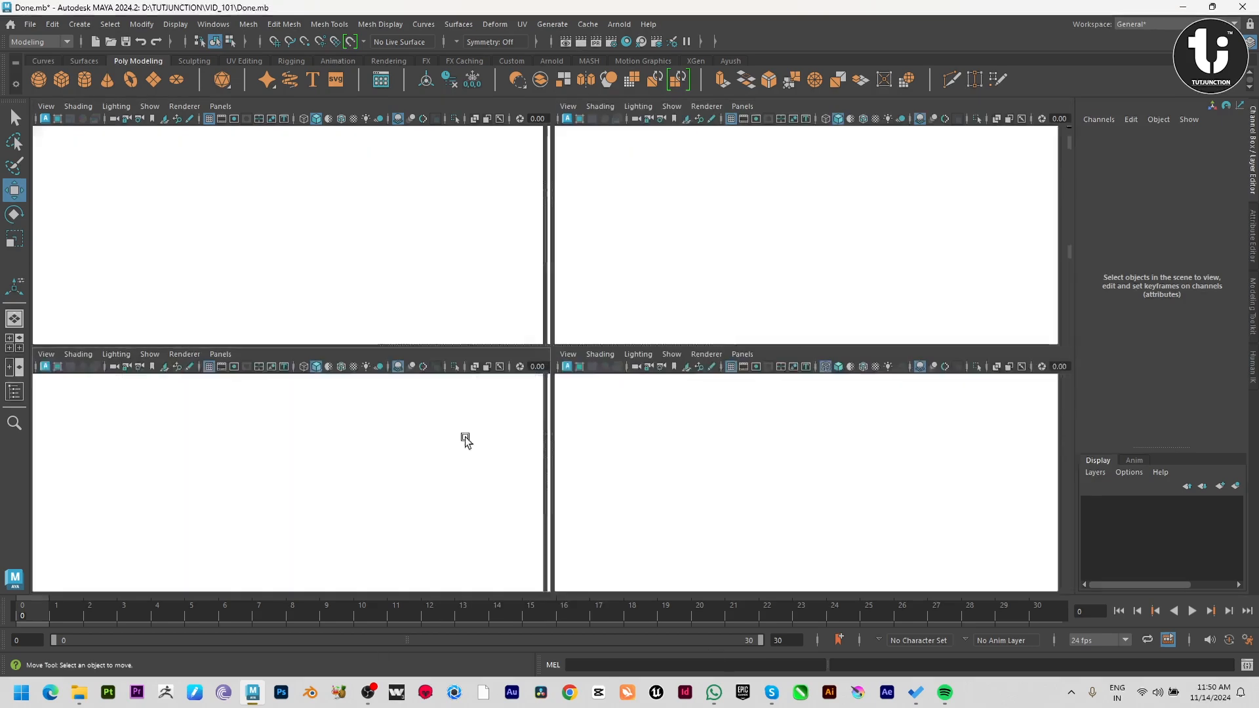
key(space)
scroll(500, 362, up, 8)
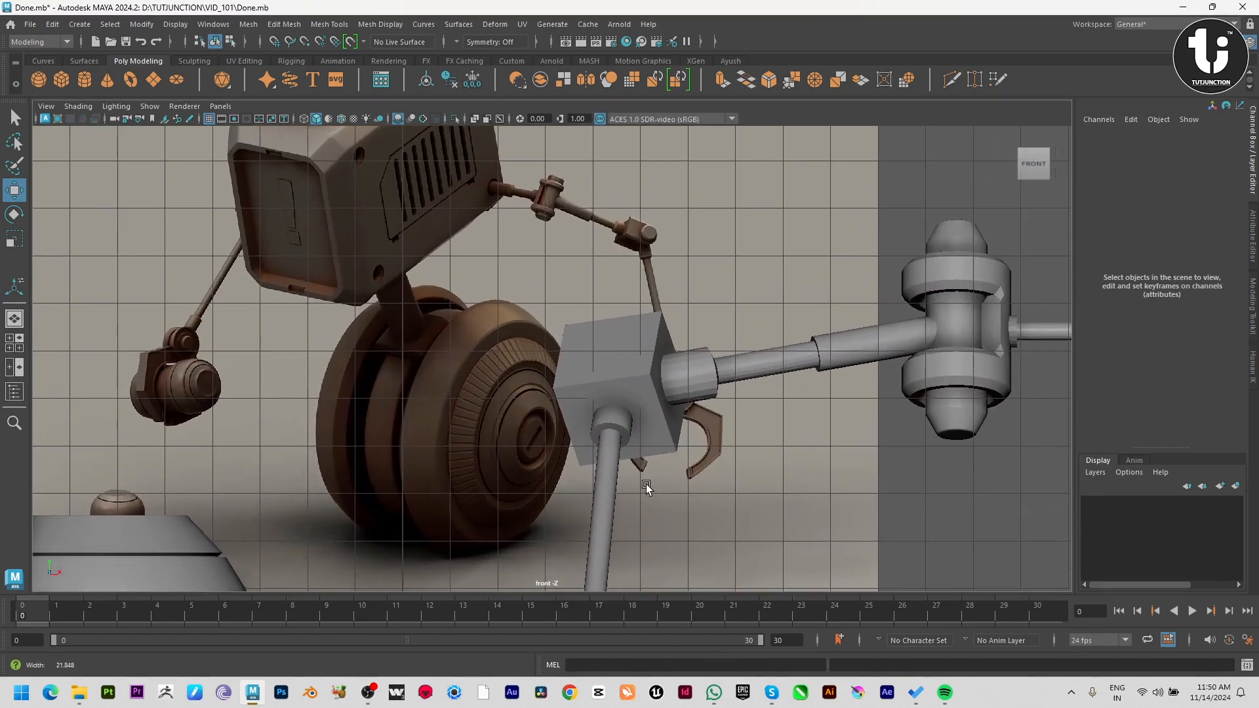
alt+middle_drag(705, 384, 667, 392)
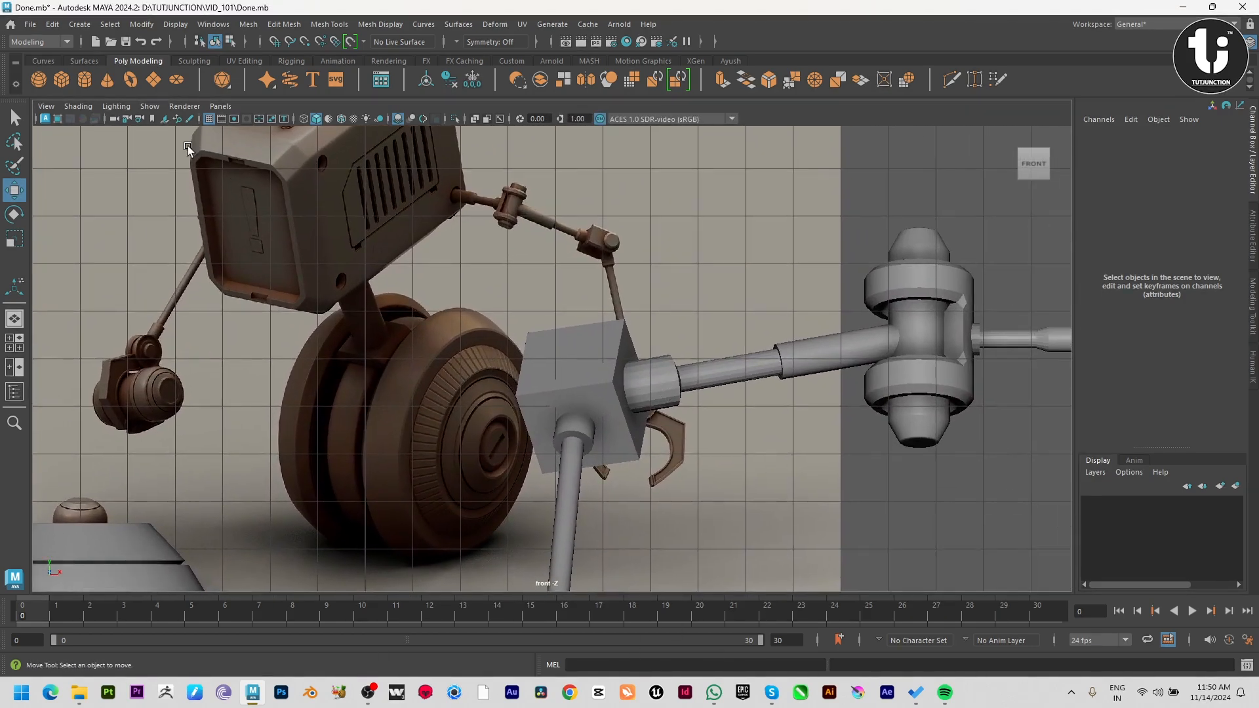
click(65, 77)
drag(718, 185, 766, 307)
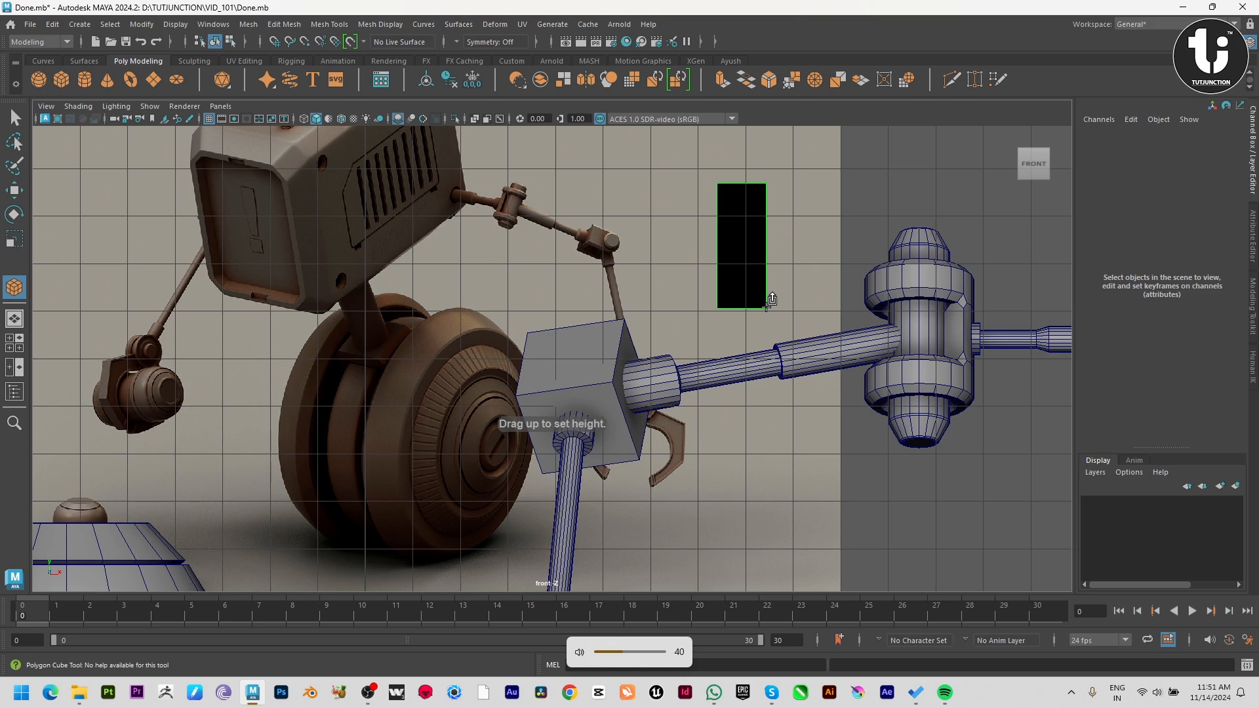
drag(771, 299, 778, 280)
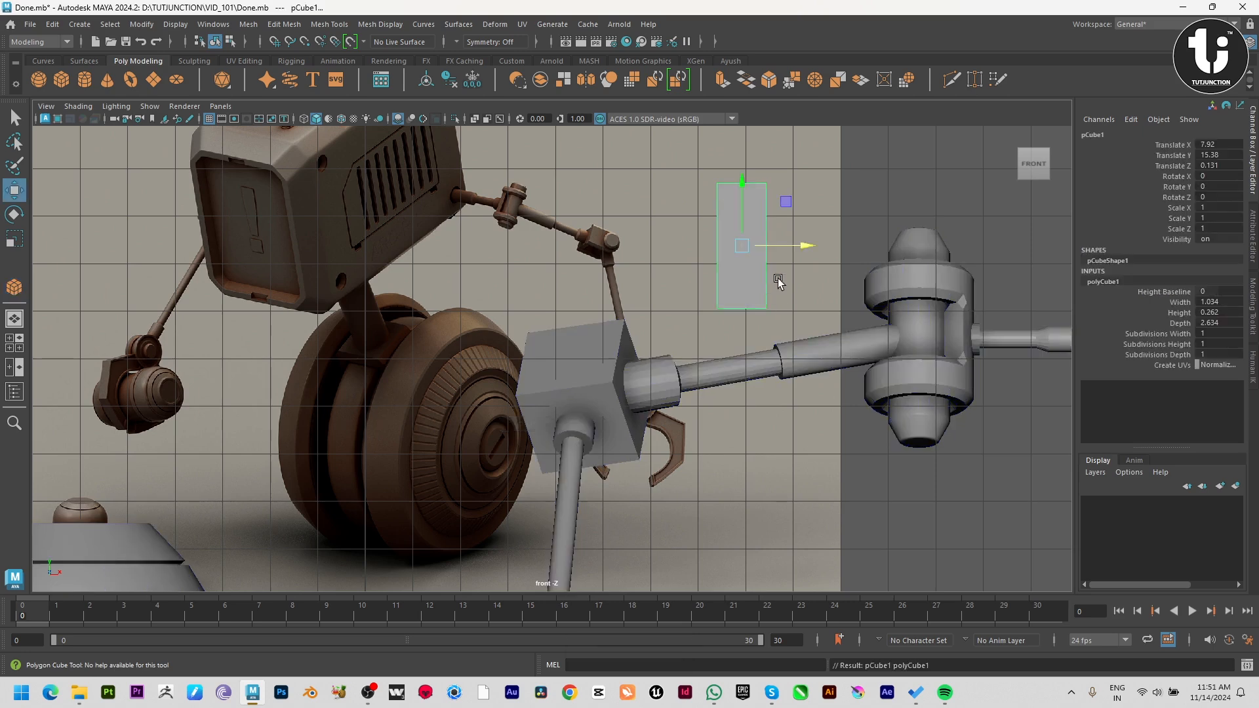
Stretch the new cube vertically to Scale Y 1.744 and raise it to Y 16.166.
key(r)
drag(741, 188, 741, 186)
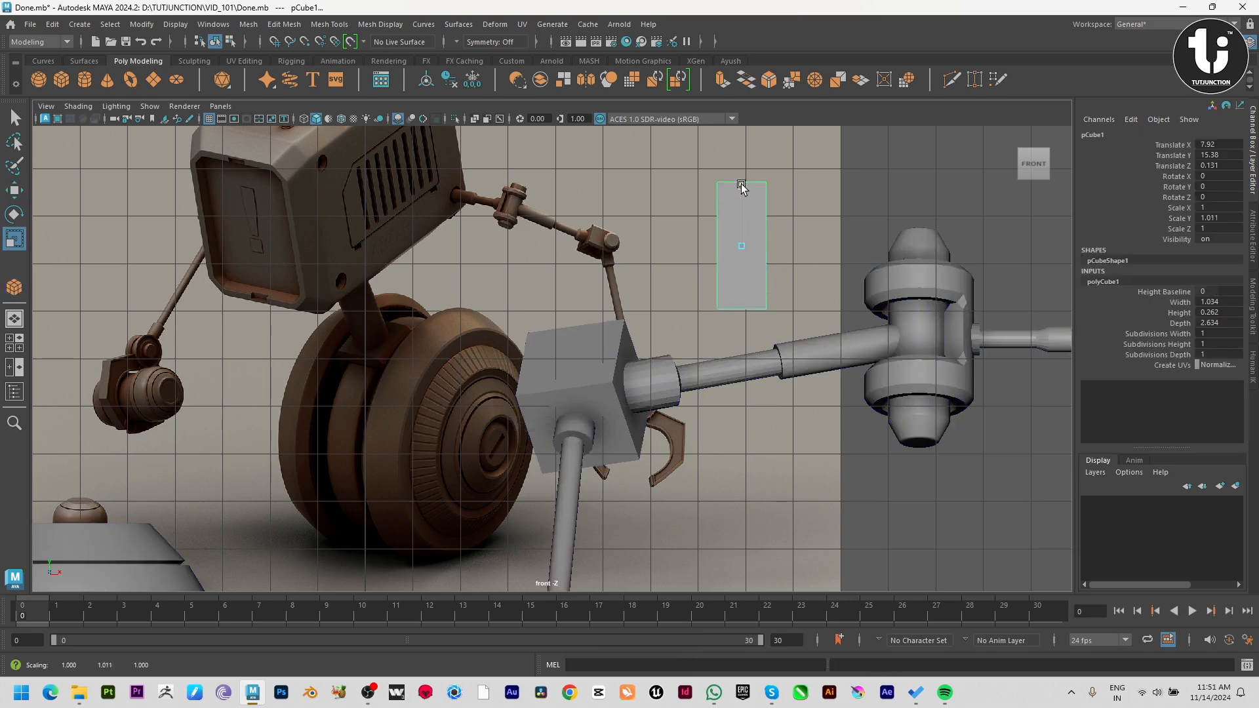
key(w)
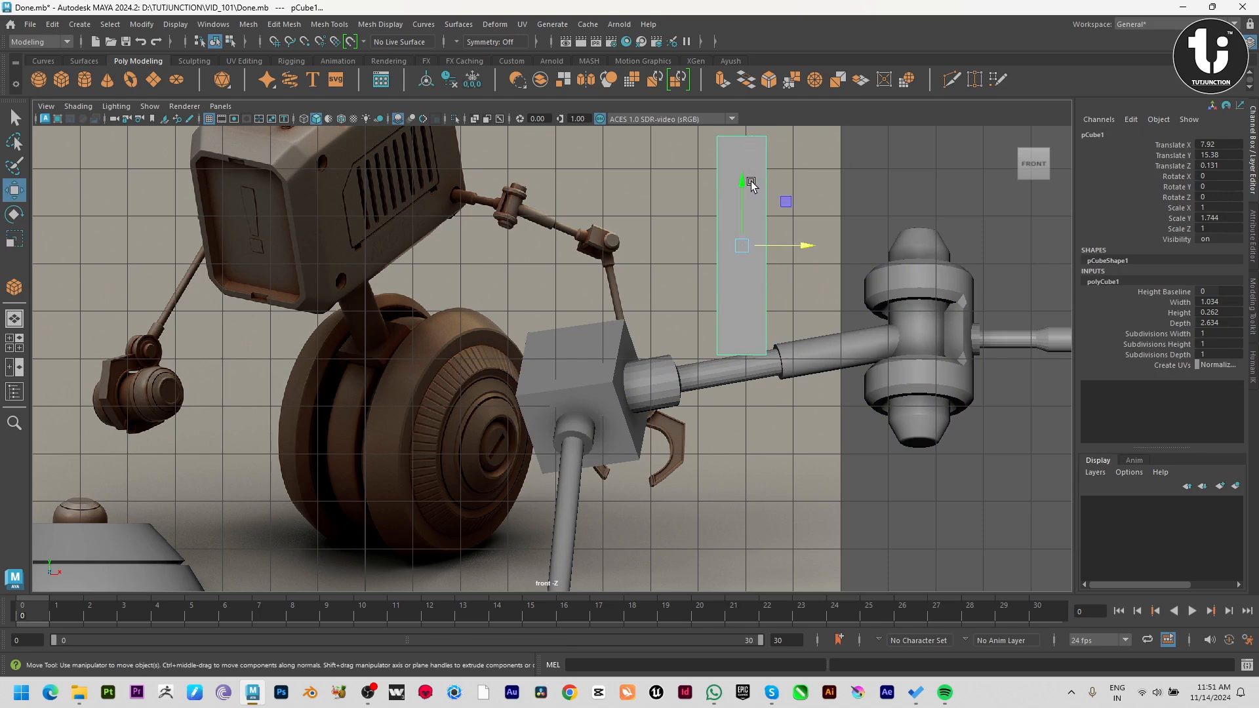
drag(742, 189, 750, 147)
Insert a horizontal edge loop across the tall cube's lower half and scale it narrower along X.
shift+right_drag(753, 166, 734, 214)
click(718, 212)
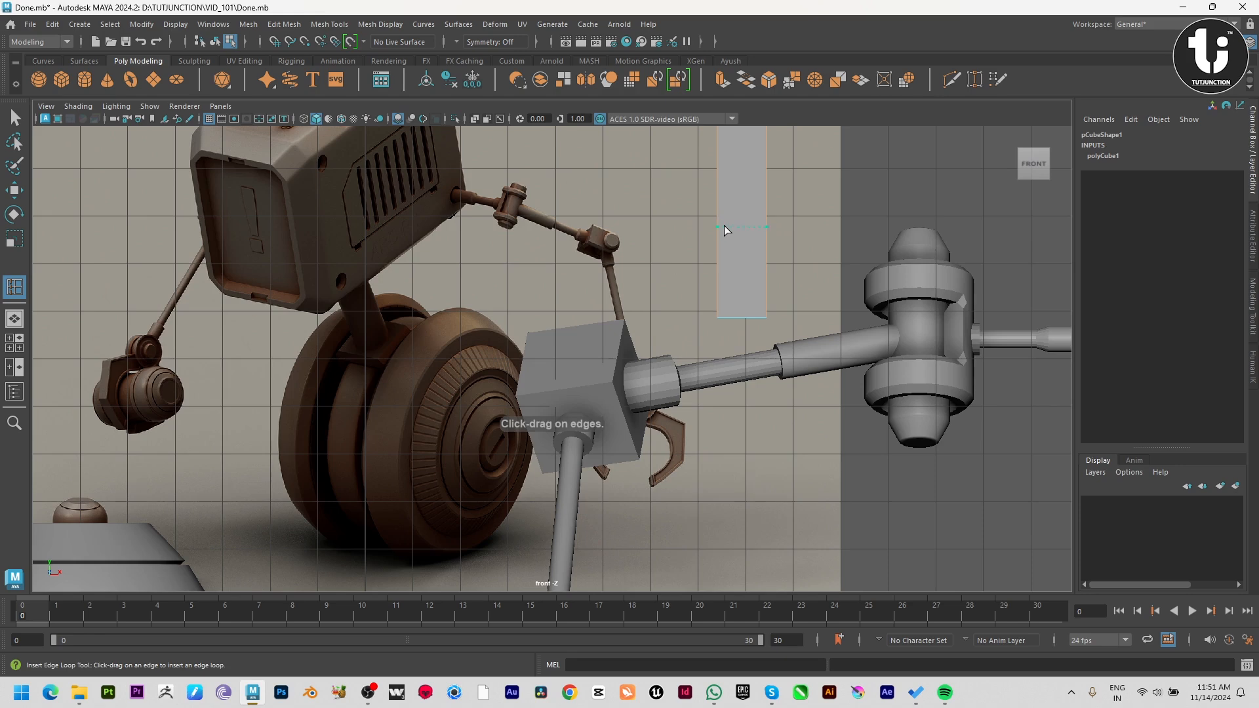
key(r)
drag(797, 234, 791, 232)
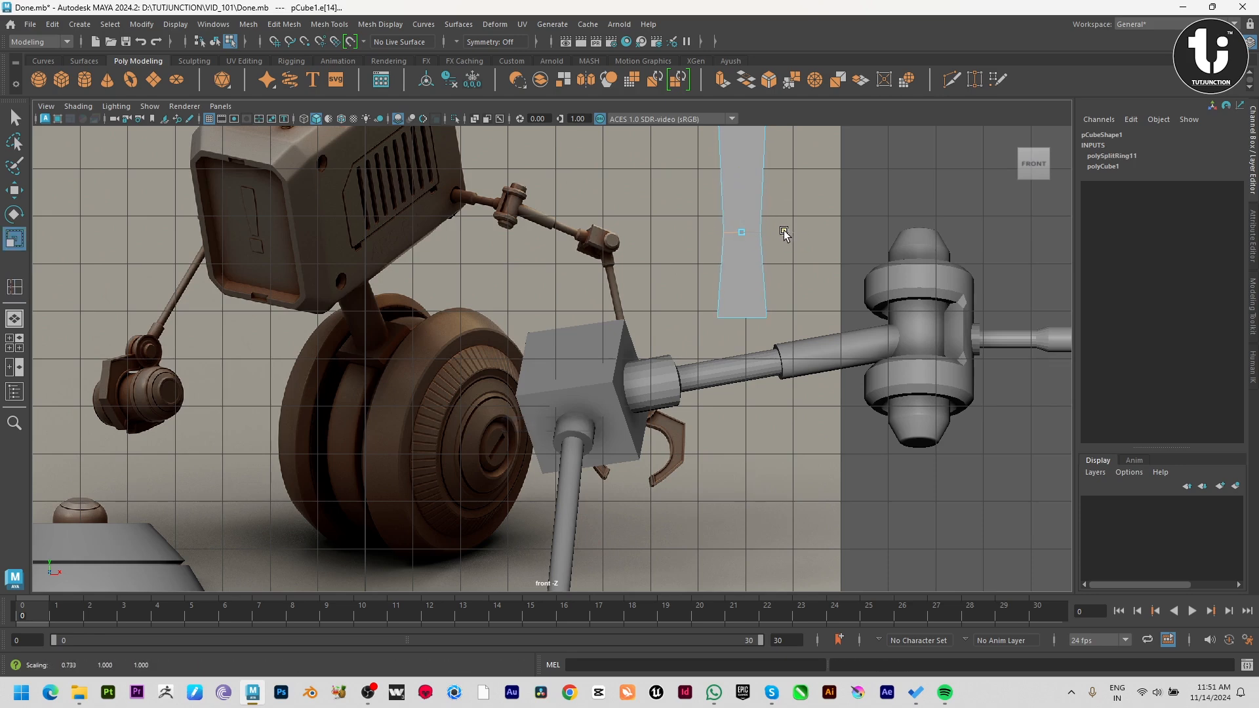
Scale the tall cube's bottom vertices inward along X to match the edge loop's width, and return to object mode.
click(680, 274)
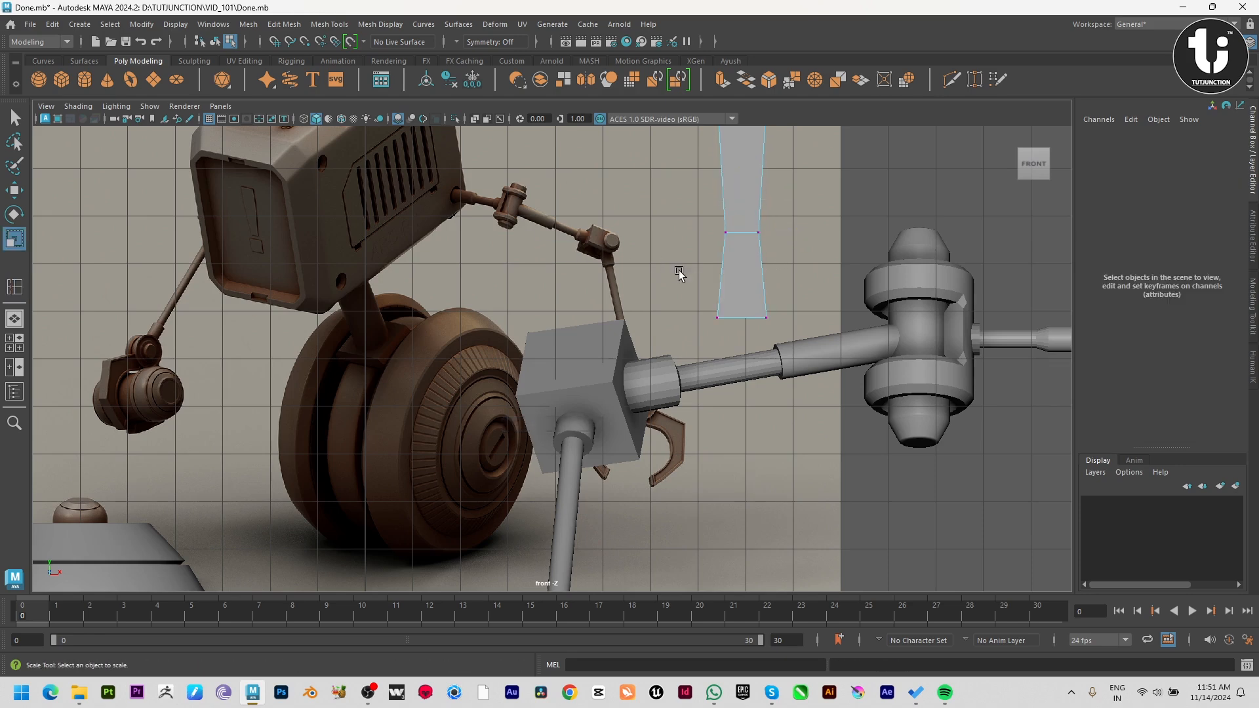
drag(708, 287, 799, 317)
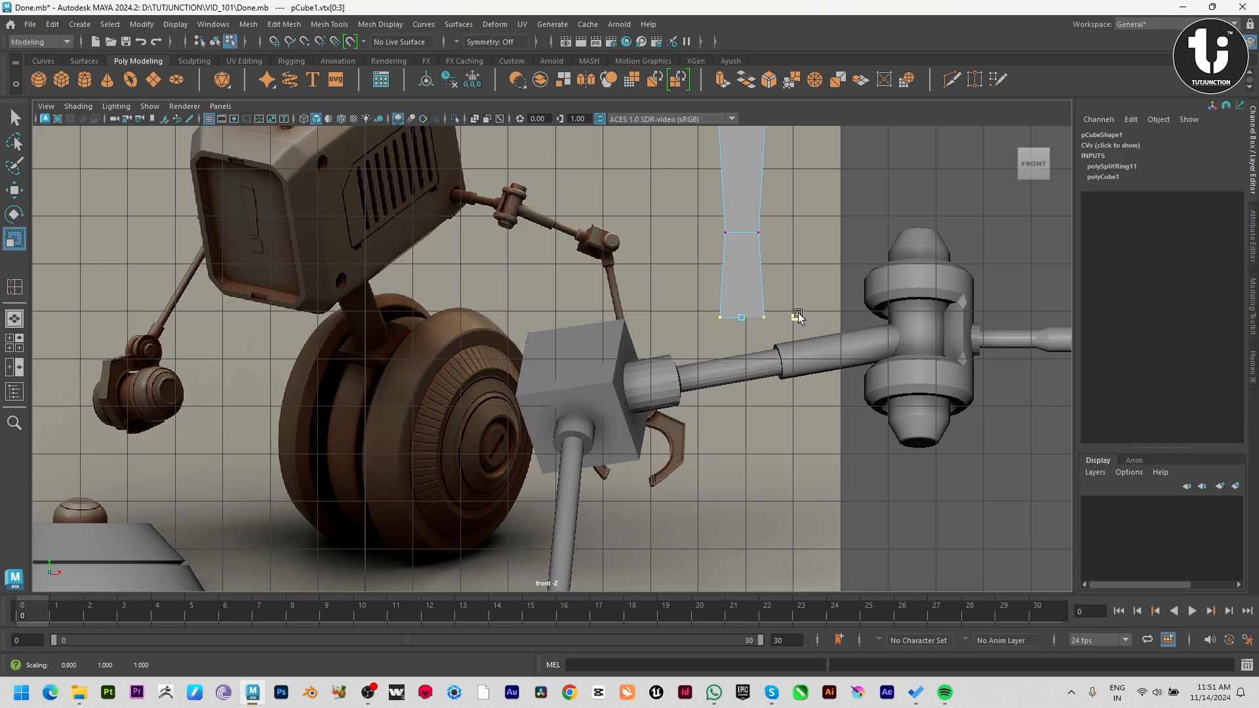
key(w)
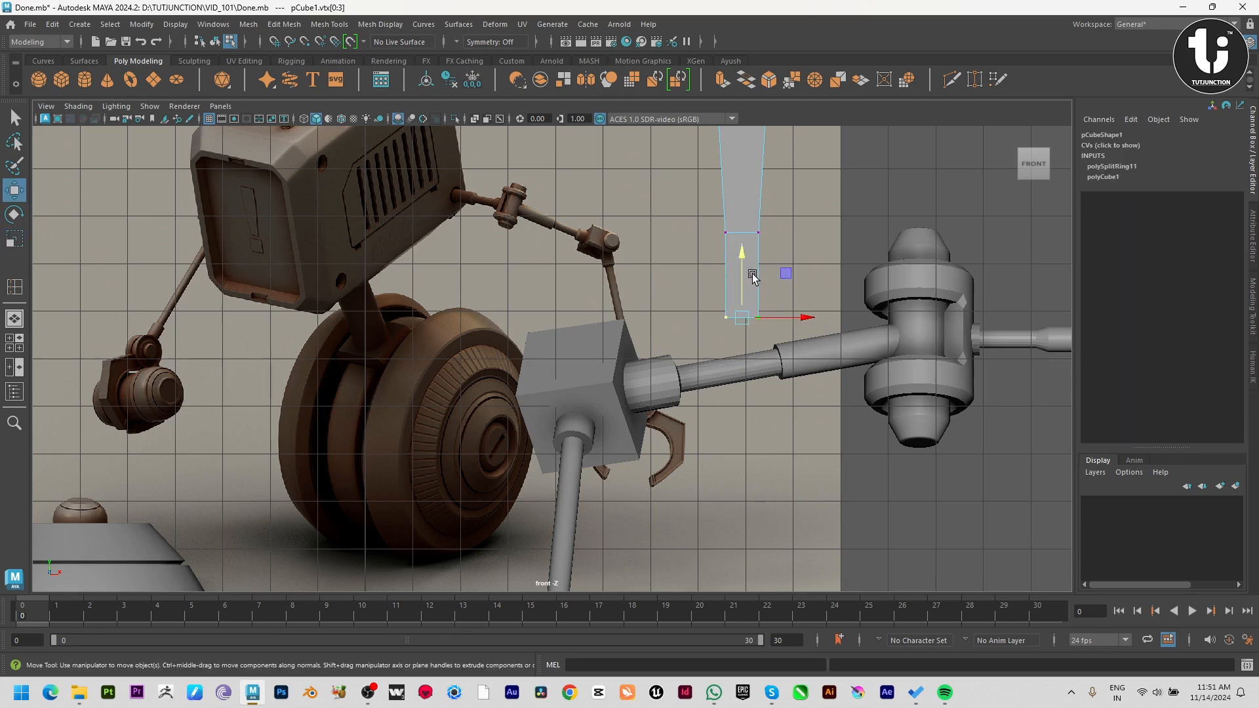
key(F8)
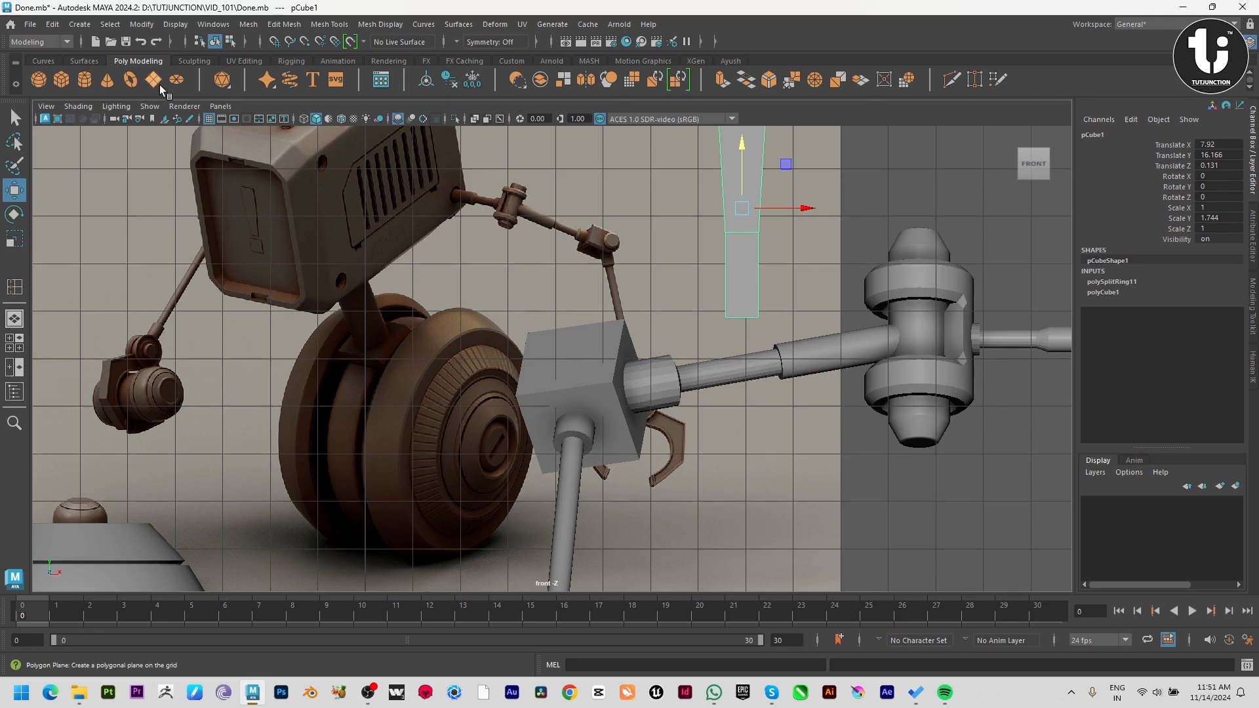
Draw a second polygon cube about 0.95 by 1.21 and 0.41 thick just below the tapered one.
click(61, 80)
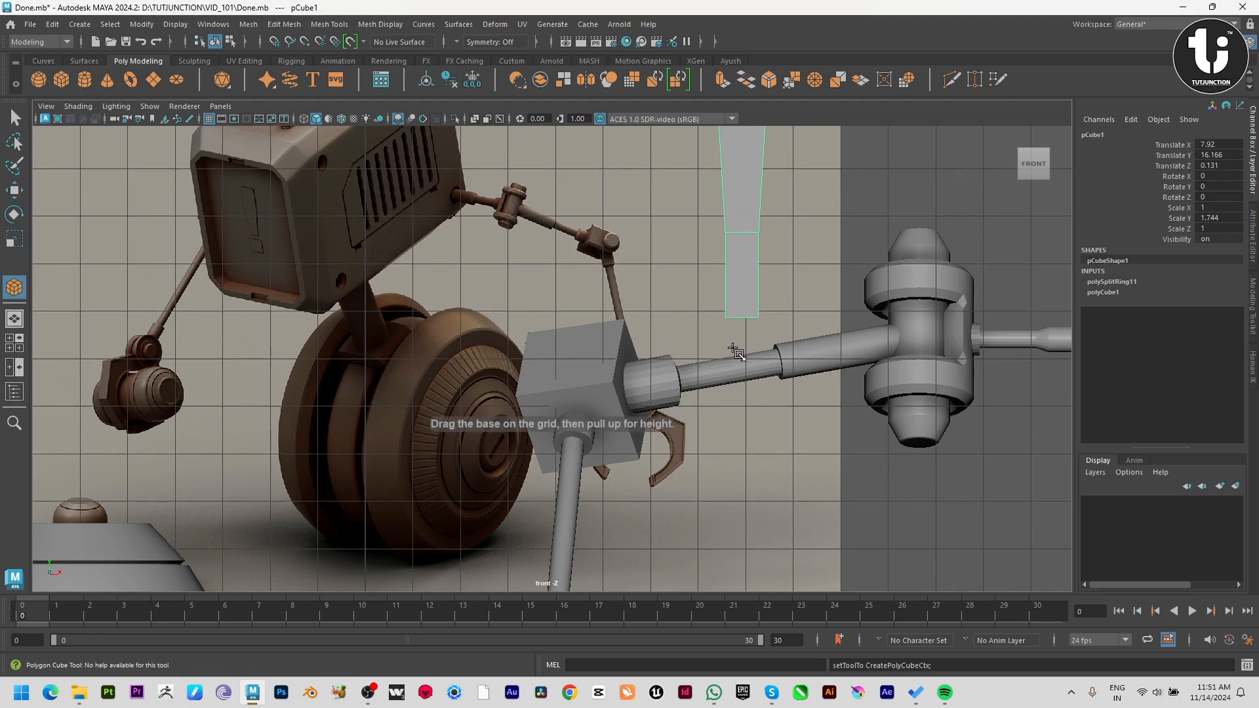
drag(721, 328, 765, 387)
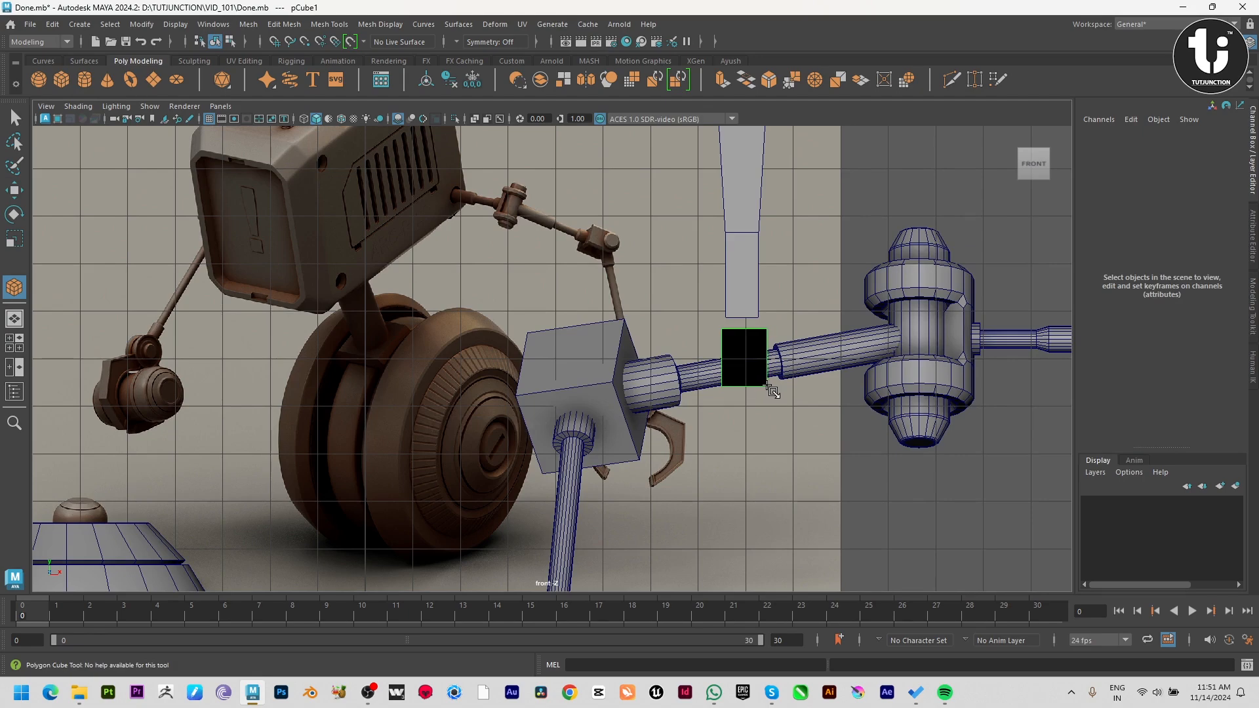
drag(767, 386, 774, 356)
Select the tapered cube together with the lower cube in the perspective view and combine them into one mesh.
key(space)
key(space)
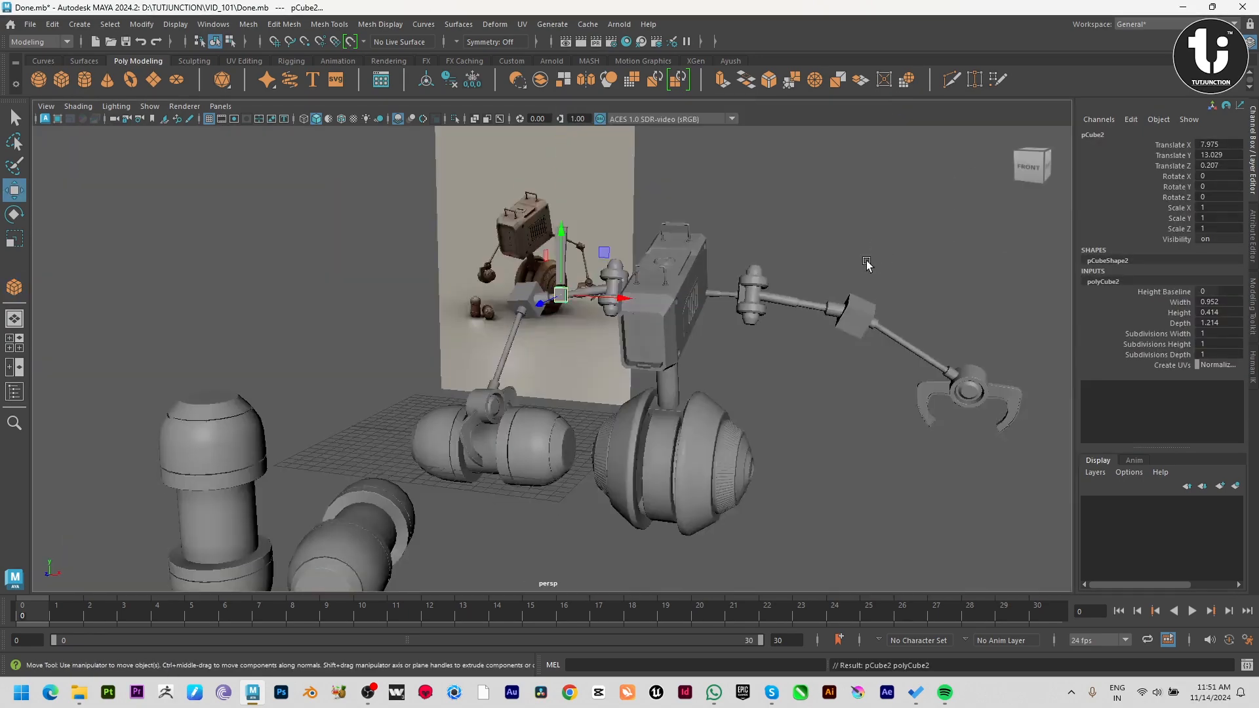
key(f)
alt+drag(521, 367, 790, 385)
scroll(619, 300, down, 2)
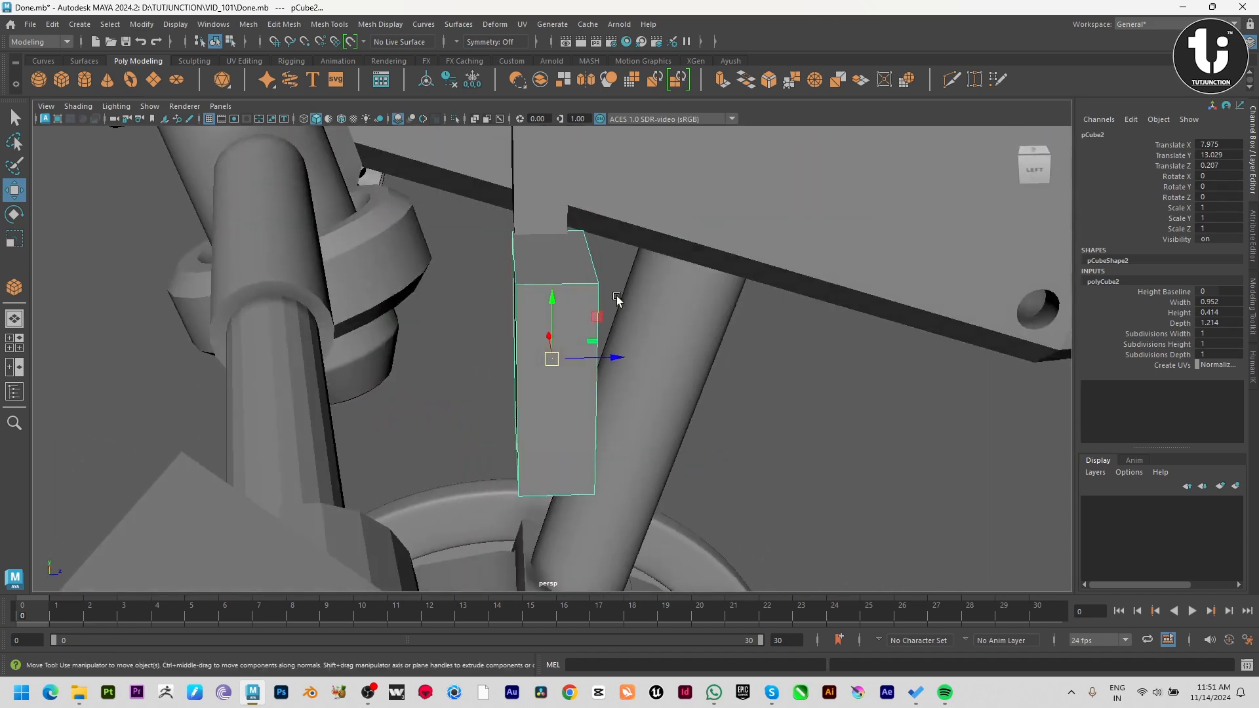
shift+click(546, 217)
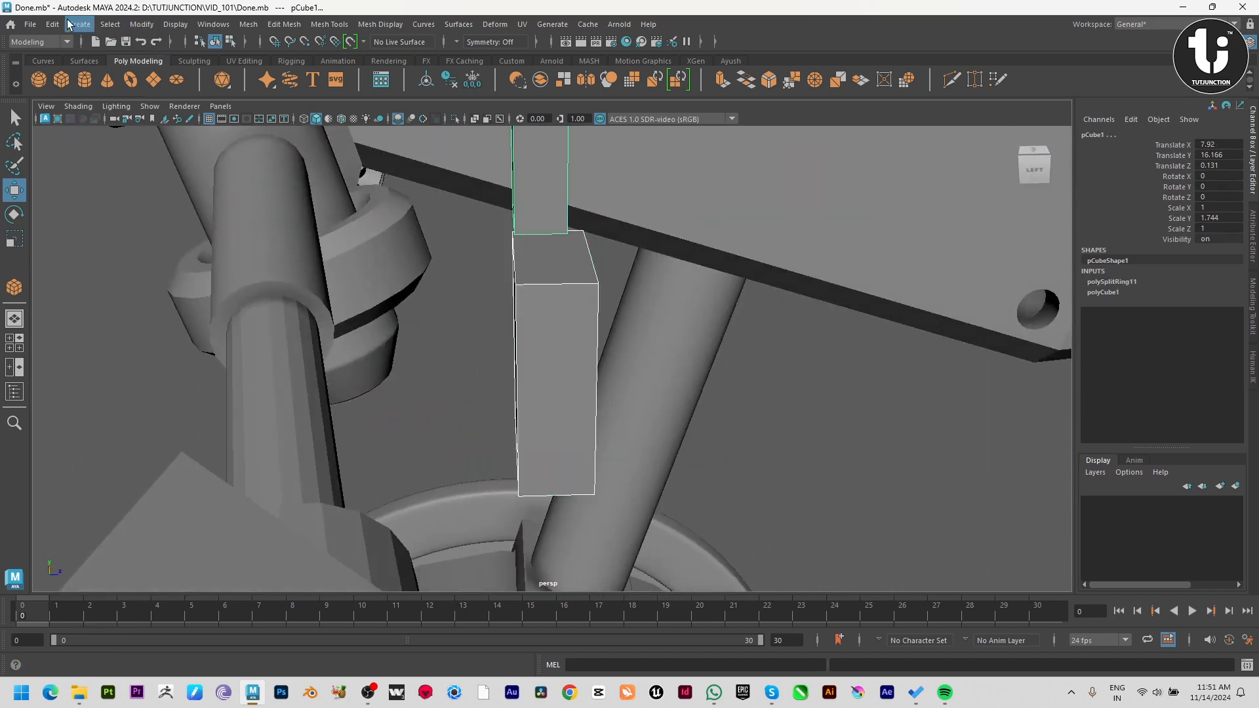
click(248, 24)
click(262, 71)
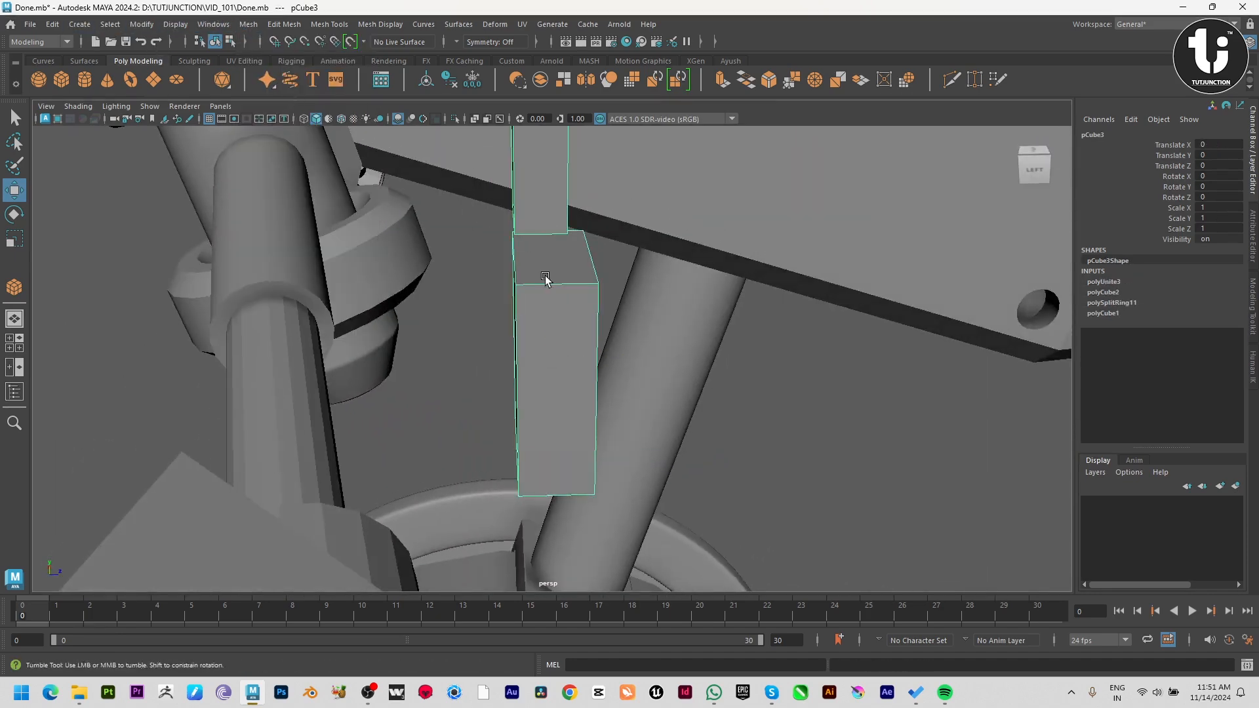
Select the lower block's vertices in the front view and scale them slightly narrower along X.
key(F9)
scroll(447, 282, down, 10)
alt+middle_drag(335, 271, 325, 293)
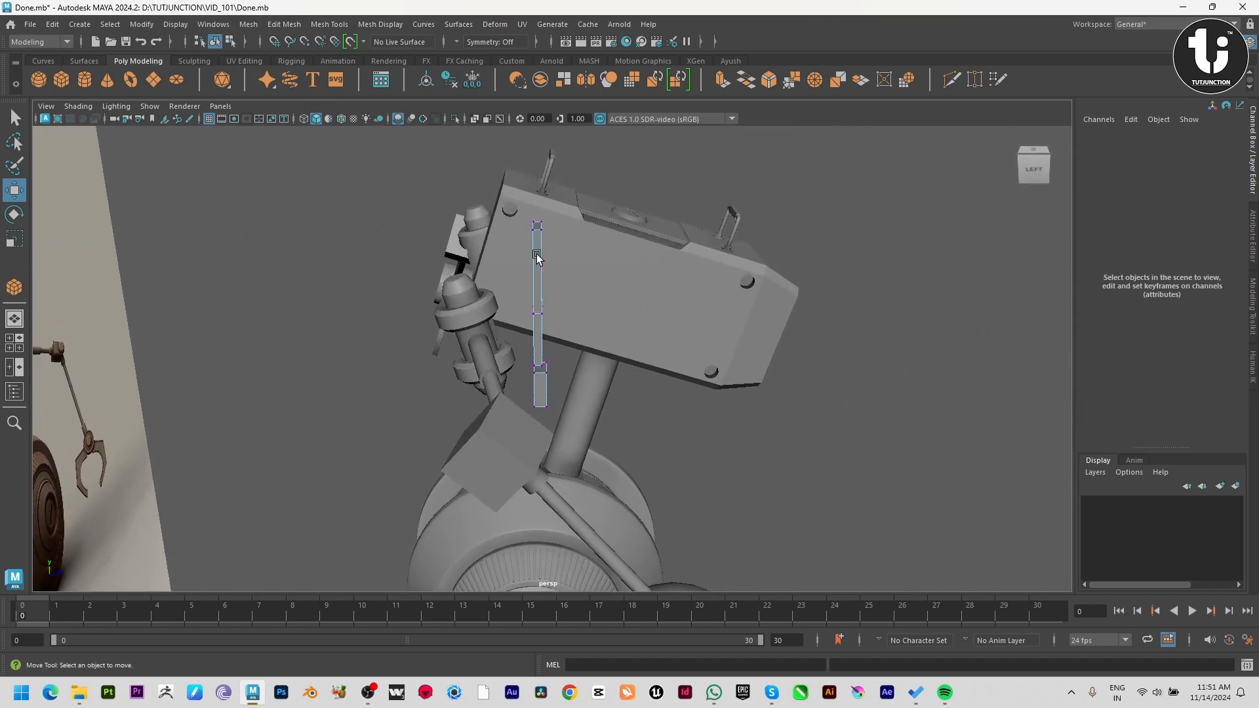
drag(473, 193, 613, 561)
key(r)
alt+drag(562, 336, 564, 309)
alt+right_drag(563, 310, 674, 607)
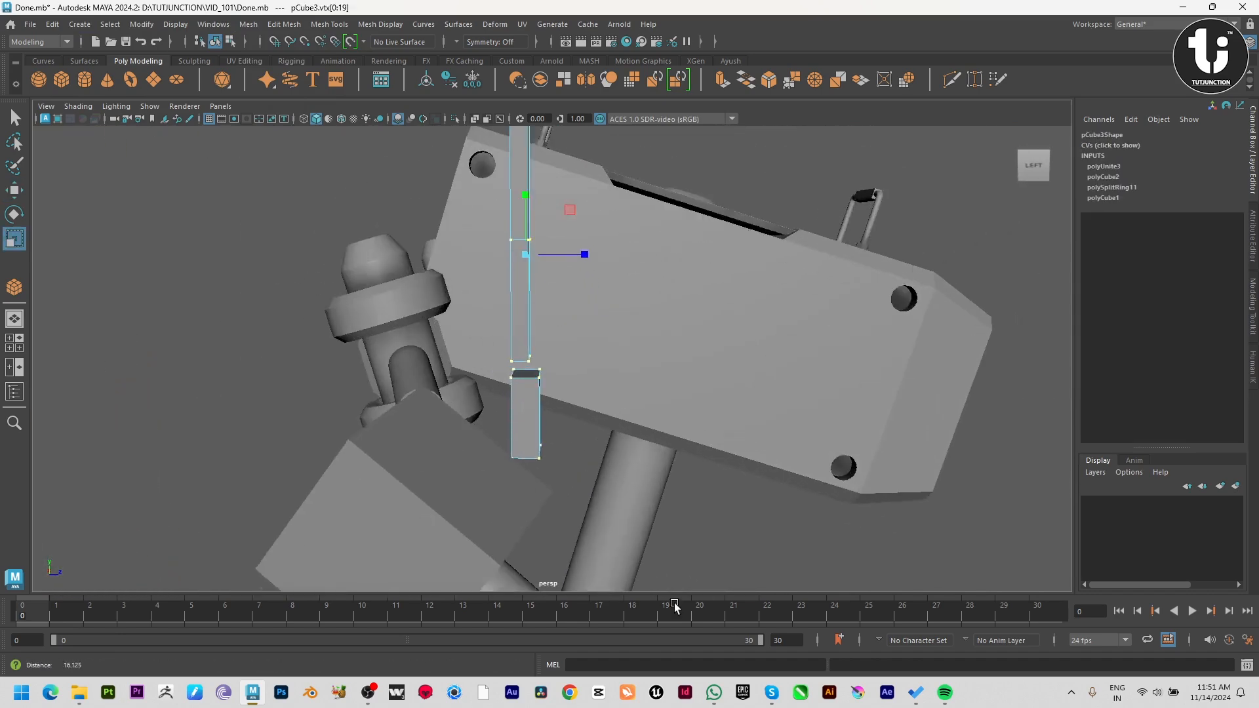
alt+middle_drag(582, 453, 601, 419)
scroll(602, 418, up, 3)
key(space)
key(space)
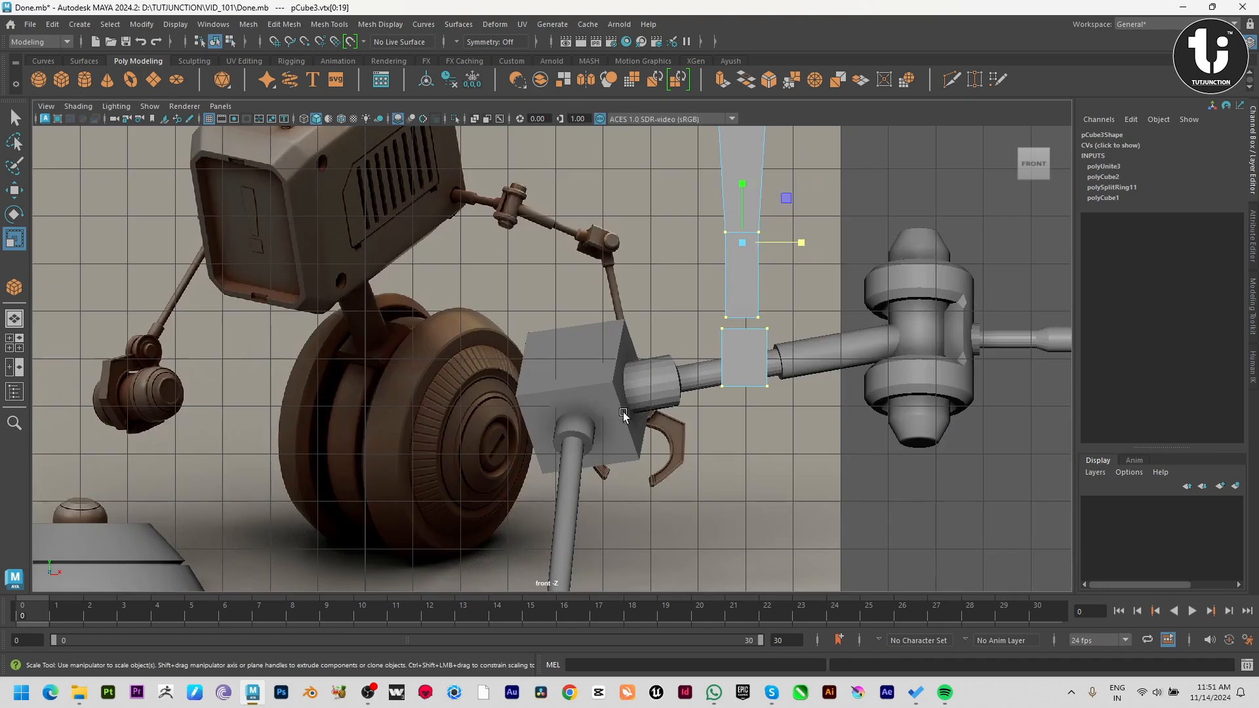
drag(679, 328, 678, 327)
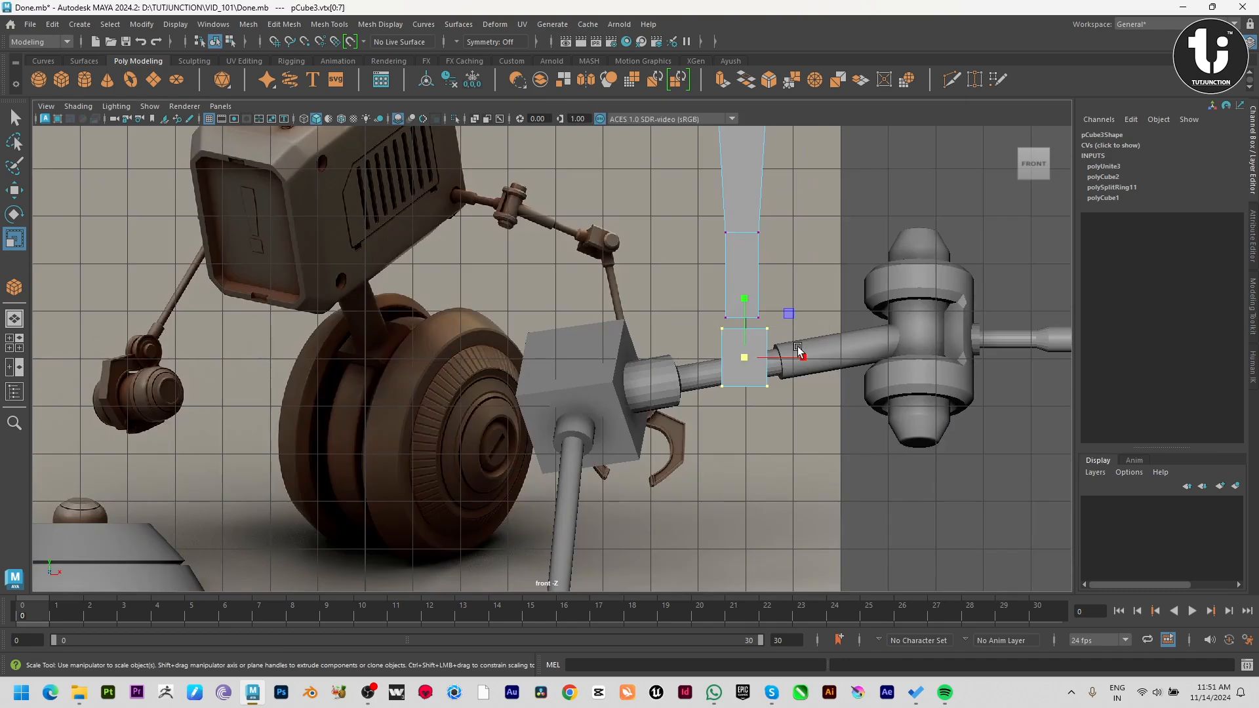
drag(801, 357, 798, 361)
Move the lower block's right-hand vertices inward along X to align with the upper piece, and reselect the mesh in object mode.
key(w)
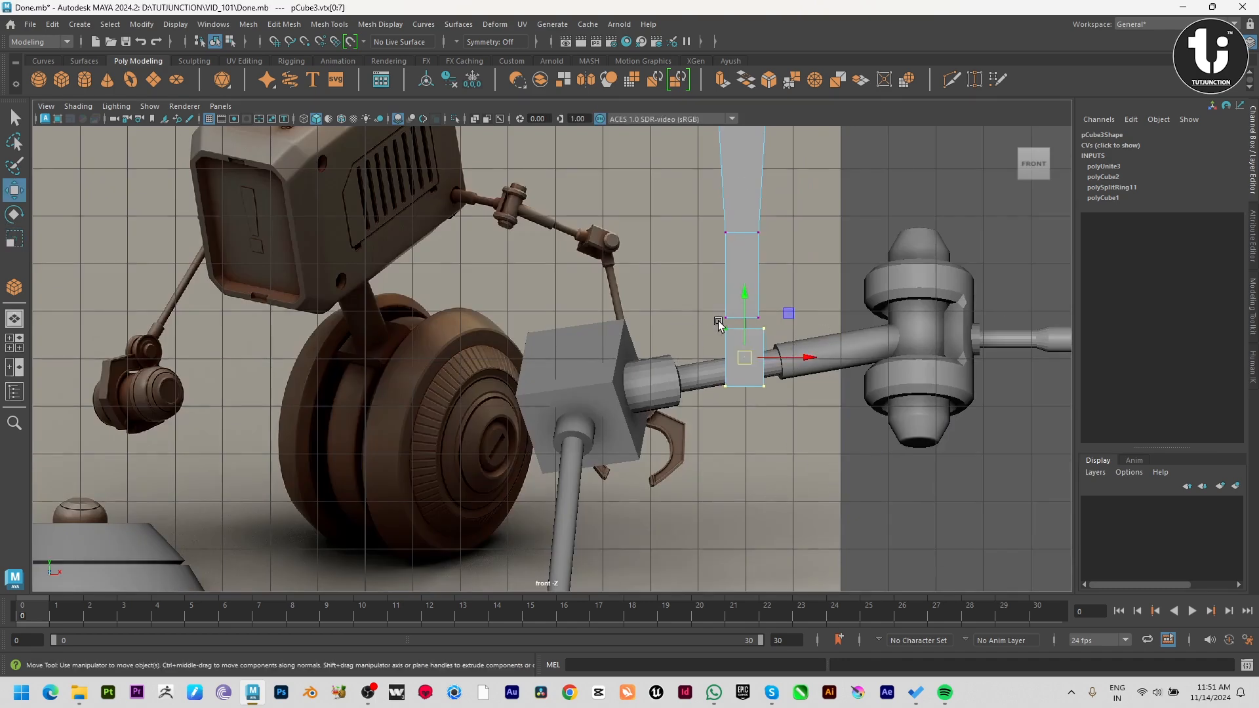
drag(818, 366, 817, 361)
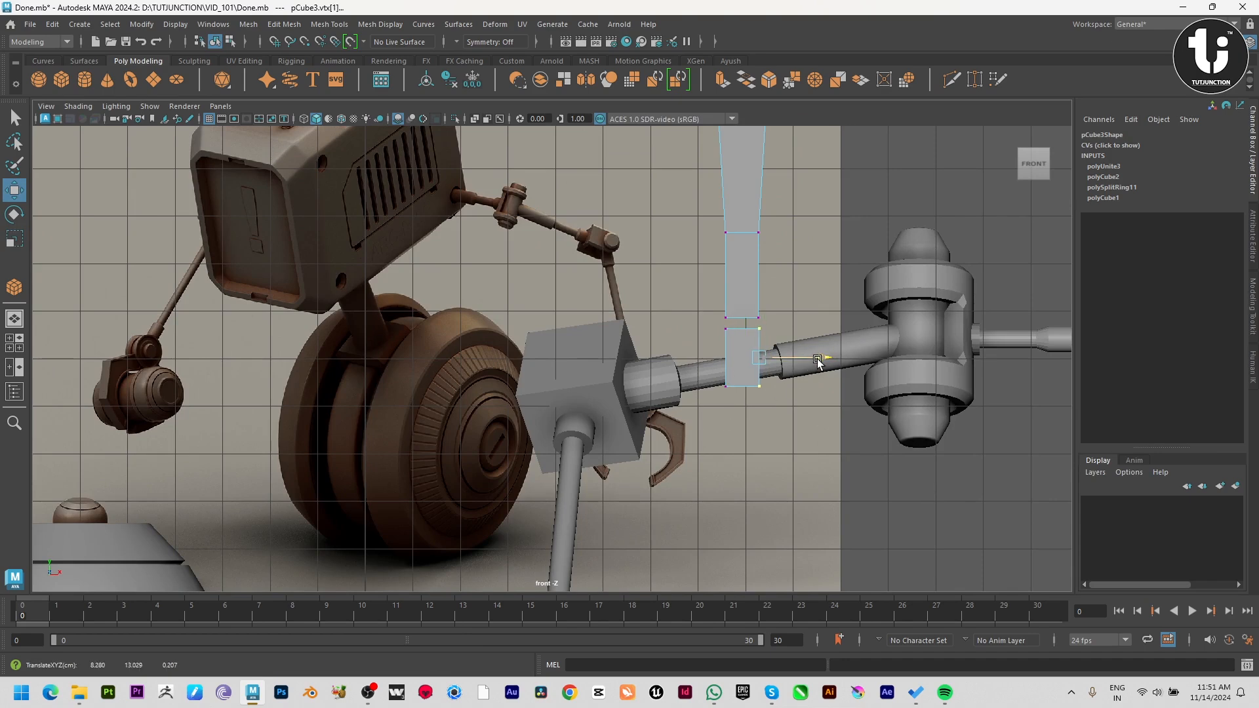
right_drag(738, 347, 790, 328)
click(927, 533)
click(737, 262)
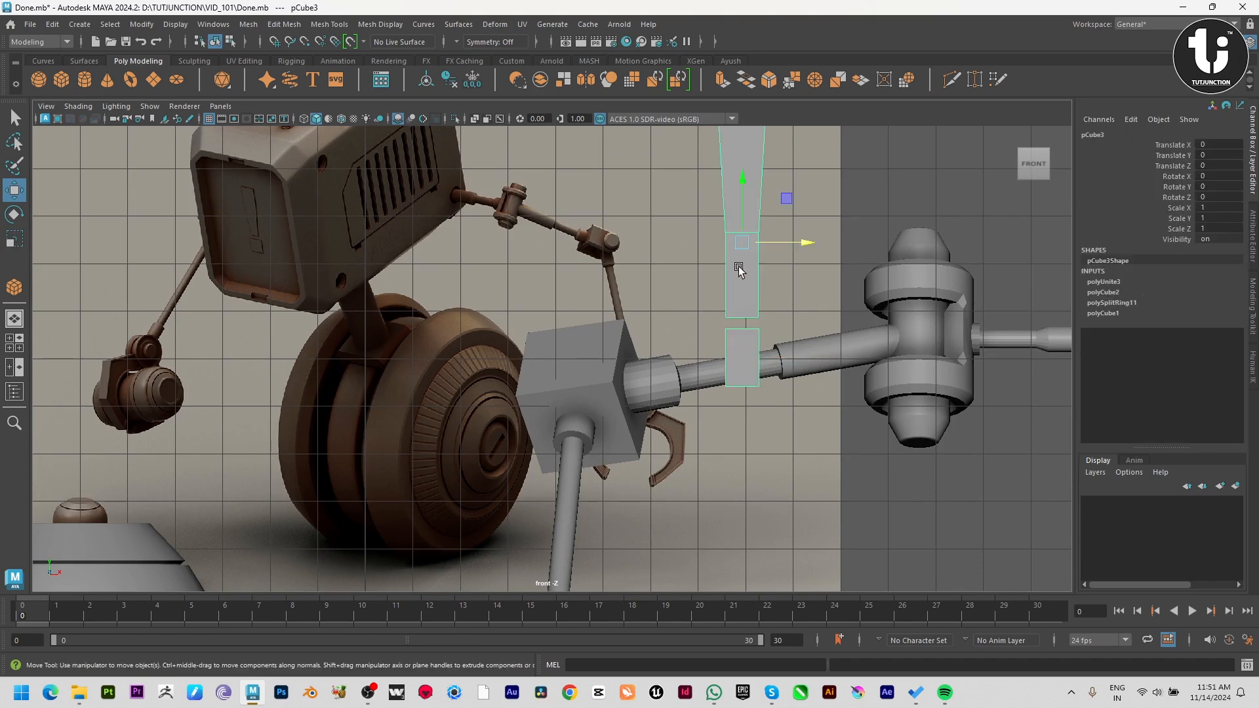
Thin the combined emblem in the perspective view by scaling it along Z to about 0.912.
key(space)
key(space)
alt+right_drag(874, 260, 517, 319)
alt+drag(518, 319, 513, 361)
key(r)
drag(600, 269, 595, 268)
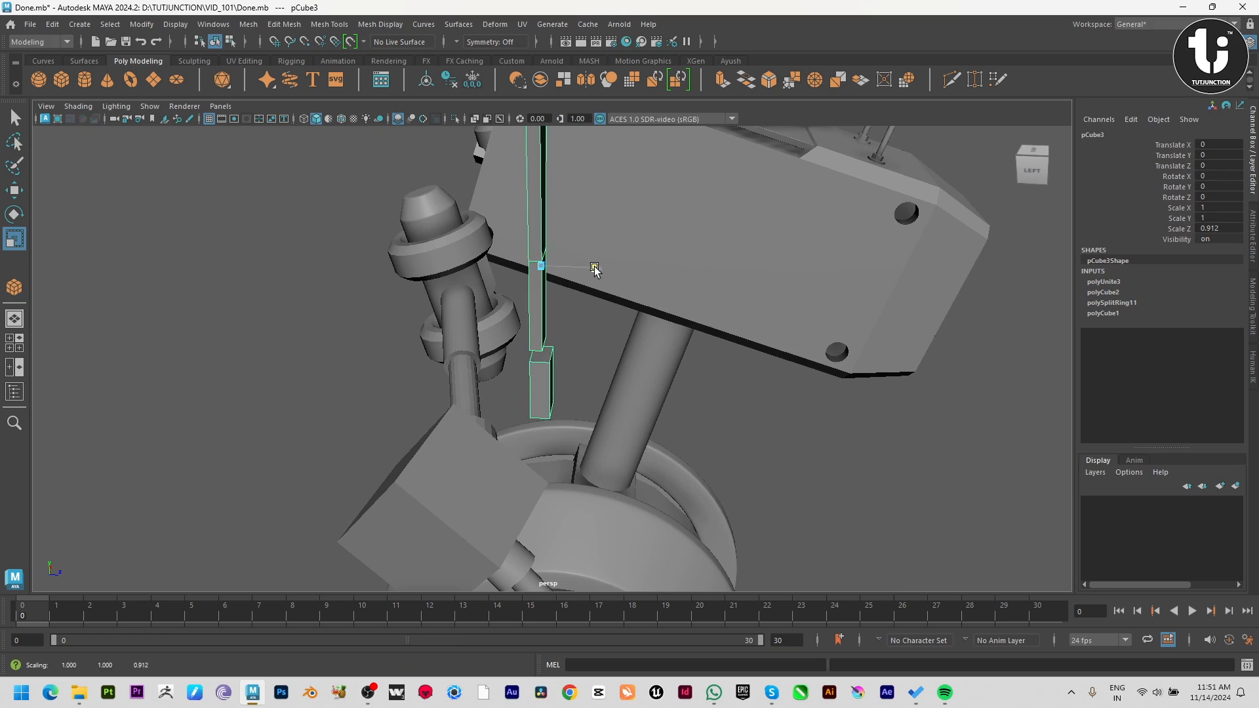
Move the emblem into the recessed front face of the robot's head and scale it down uniformly to about 0.368 in X and Y.
key(w)
alt+drag(761, 355, 643, 345)
alt+right_drag(642, 345, 205, 229)
alt+drag(592, 297, 641, 302)
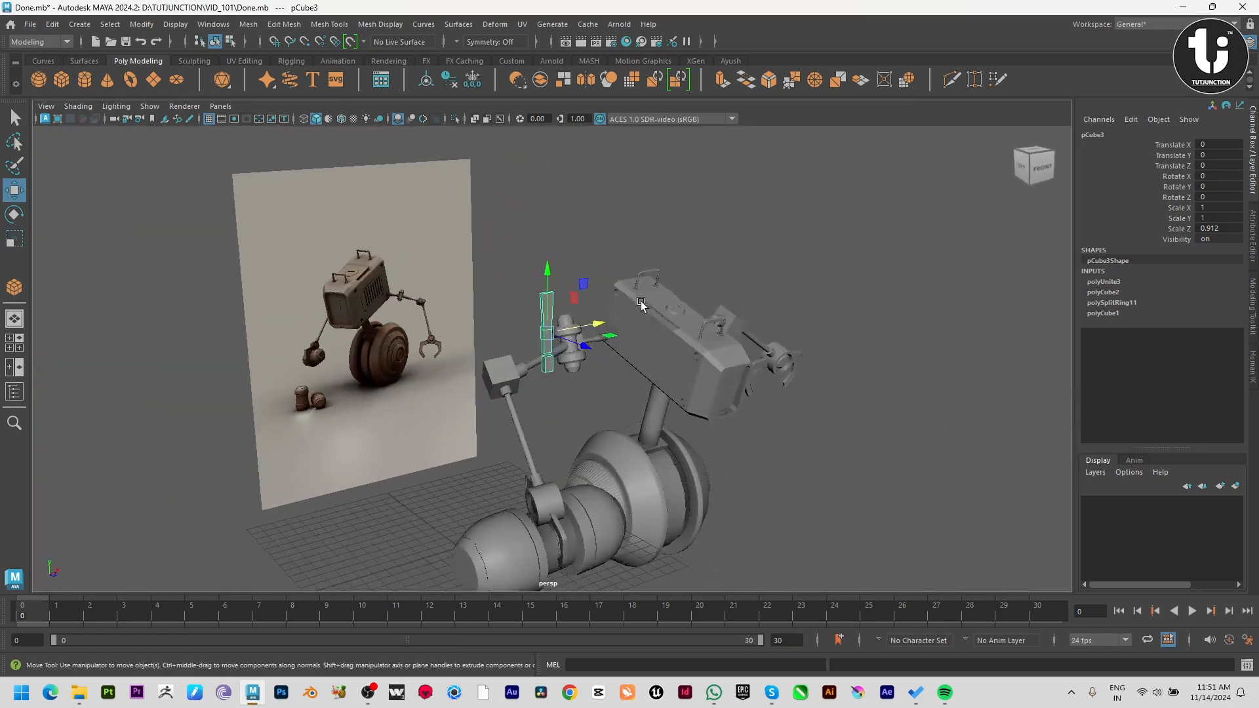
drag(575, 338, 892, 388)
key(f)
alt+right_drag(892, 388, 560, 372)
alt+drag(559, 372, 362, 396)
drag(679, 399, 463, 520)
key(r)
key(e)
key(w)
Shift the emblem's pivot up to its top end and rotate it about 17.25 degrees around X to follow the head's tilt.
key(d)
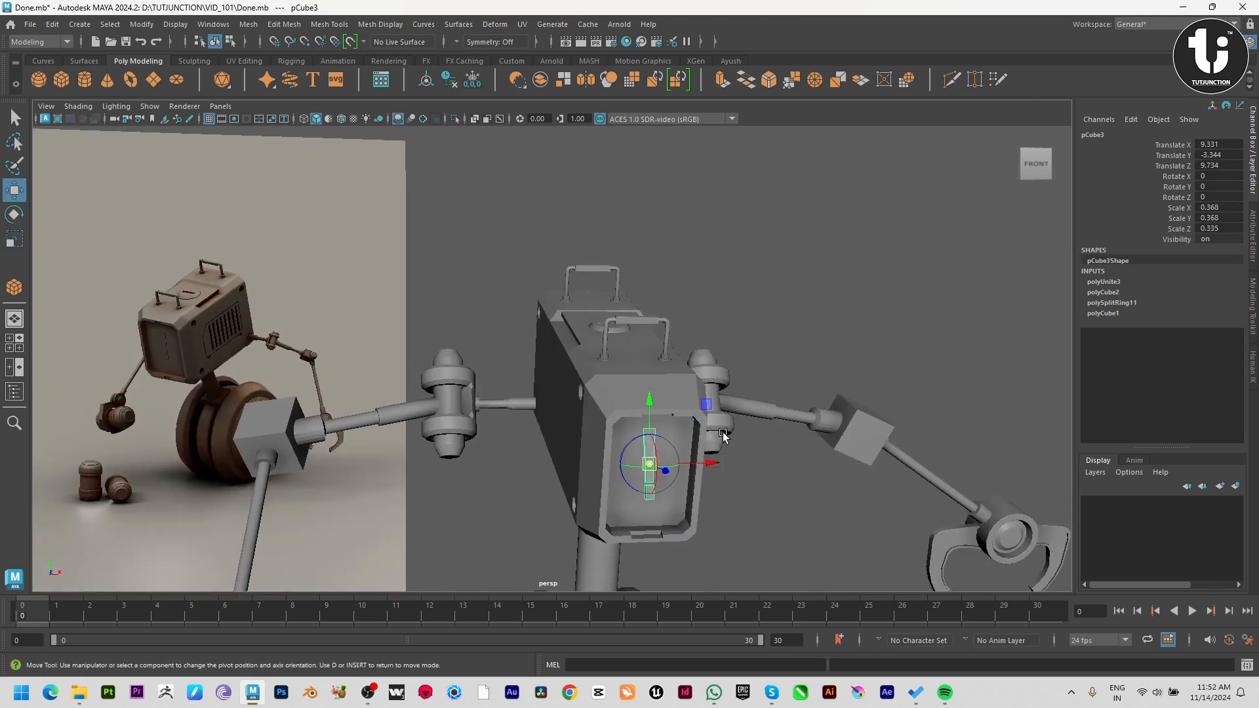
drag(655, 399, 659, 372)
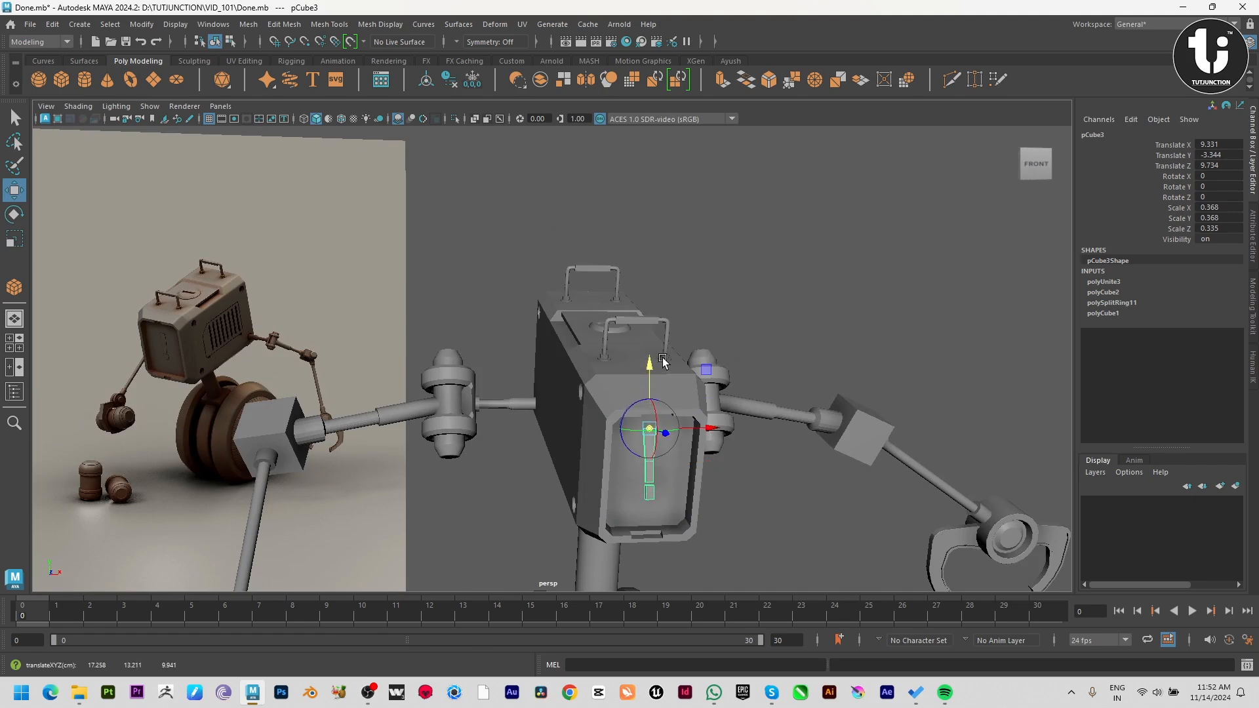
alt+drag(689, 489, 772, 503)
scroll(772, 503, up, 3)
key(e)
drag(558, 425, 561, 434)
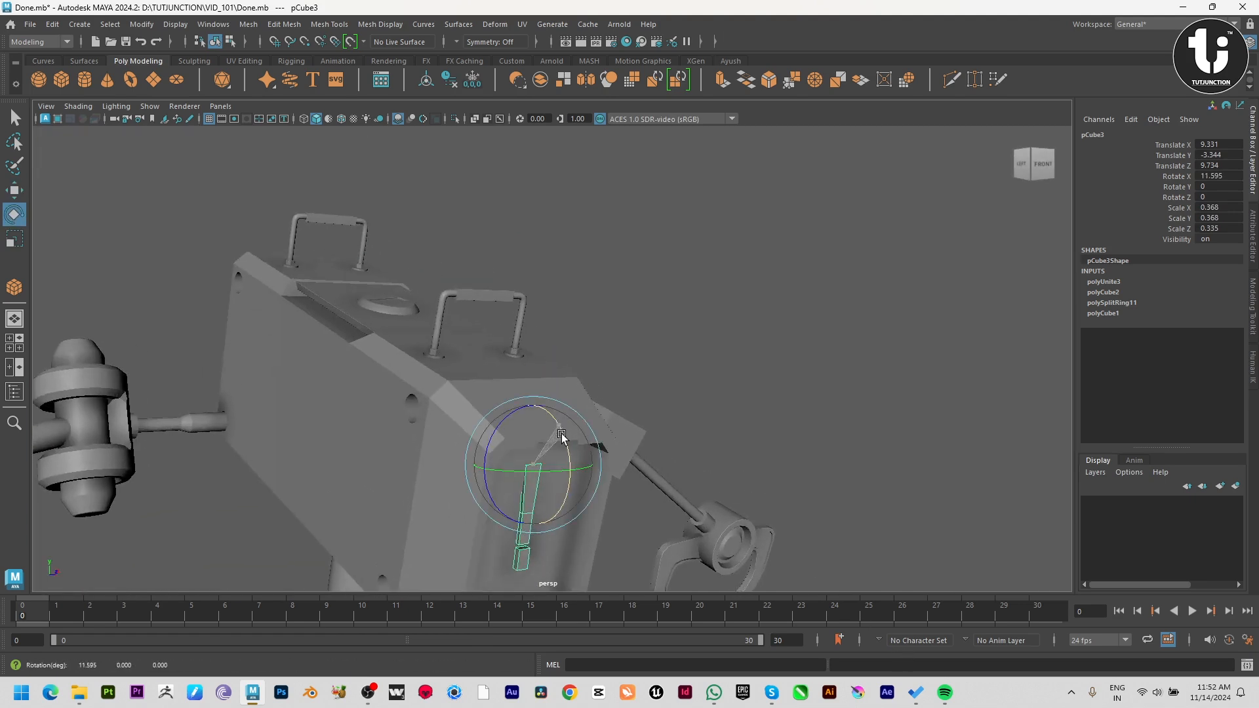
Move the emblem along Y and Z to about -3.537 and 9.733 so it sits on the head's recessed panel, and deselect it.
key(w)
alt+middle_drag(646, 419, 699, 292)
scroll(699, 292, up, 3)
drag(604, 264, 612, 332)
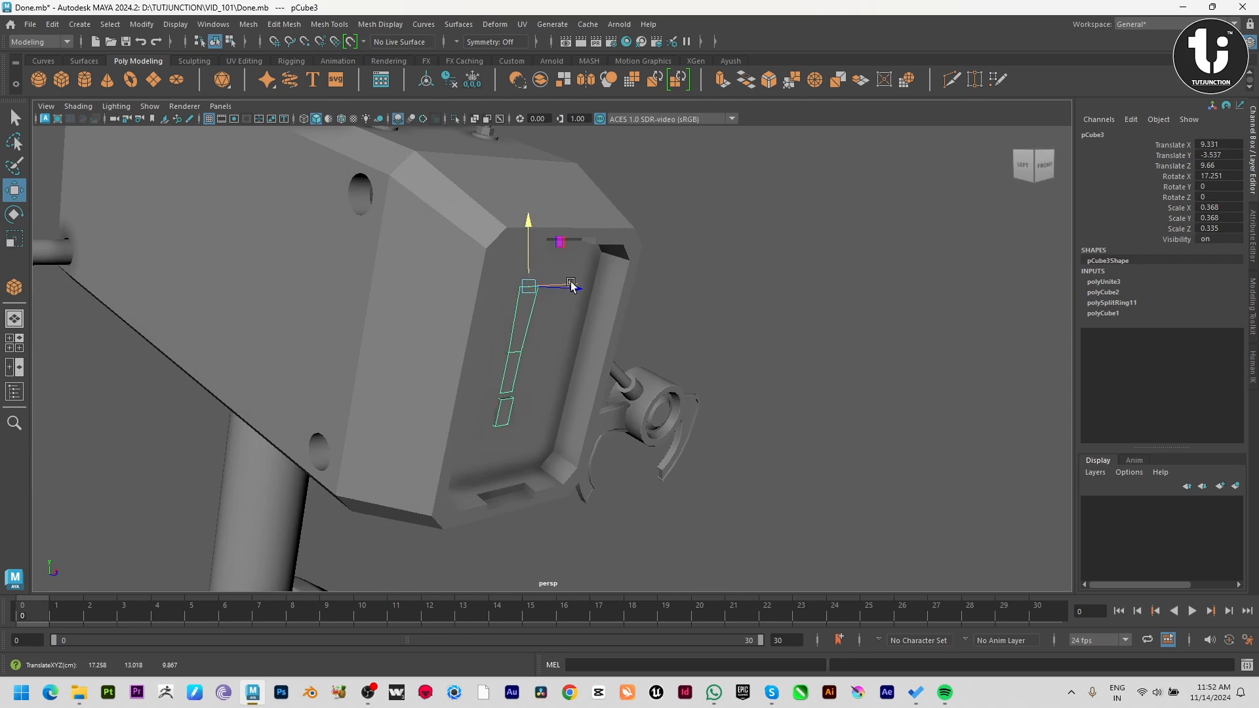
drag(583, 294, 585, 295)
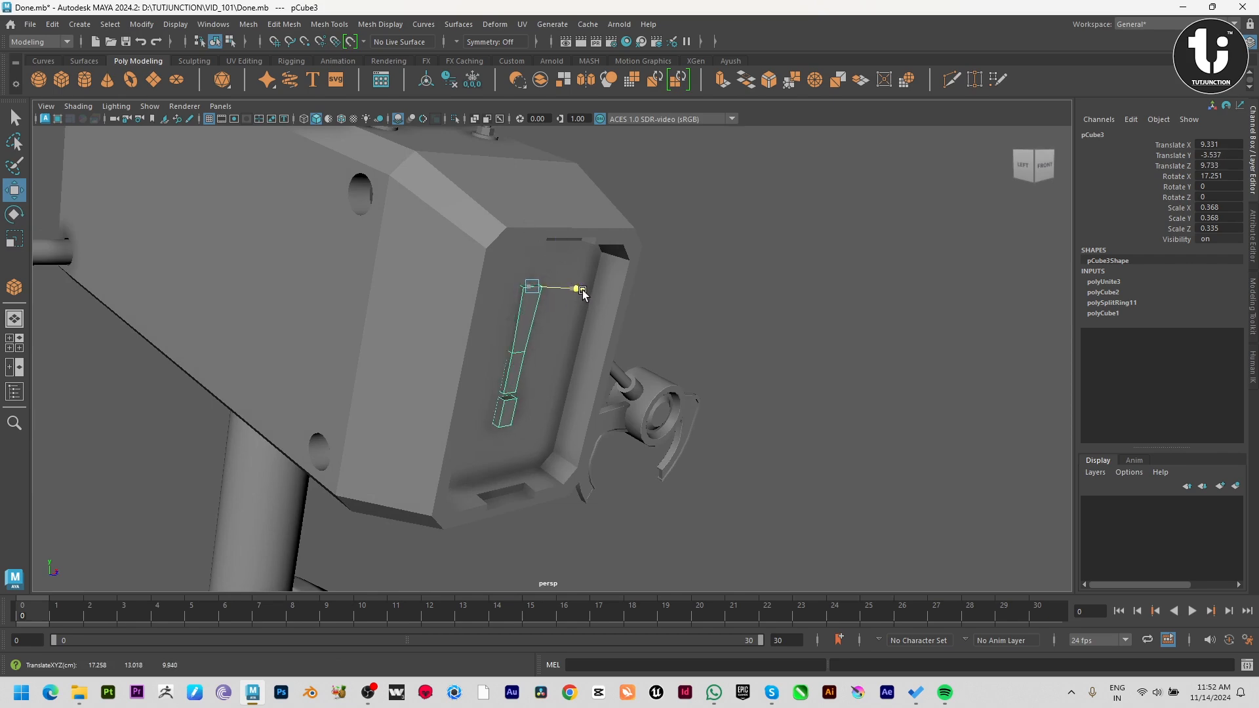
click(933, 461)
Examine the emblem's placement on the head and the whole robot against the reference image from several angles.
alt+drag(933, 461, 619, 373)
alt+middle_drag(620, 374, 708, 412)
scroll(793, 455, down, 5)
alt+drag(708, 412, 752, 418)
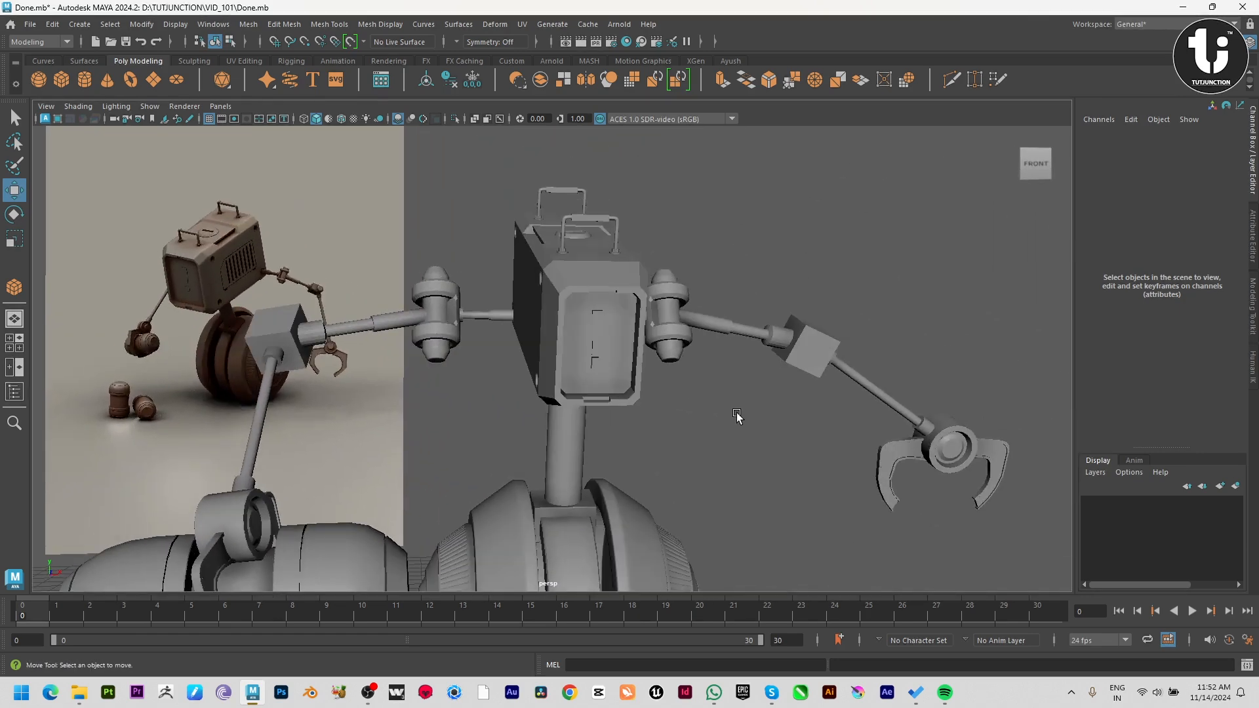
alt+right_drag(731, 413, 845, 537)
alt+middle_drag(701, 424, 739, 423)
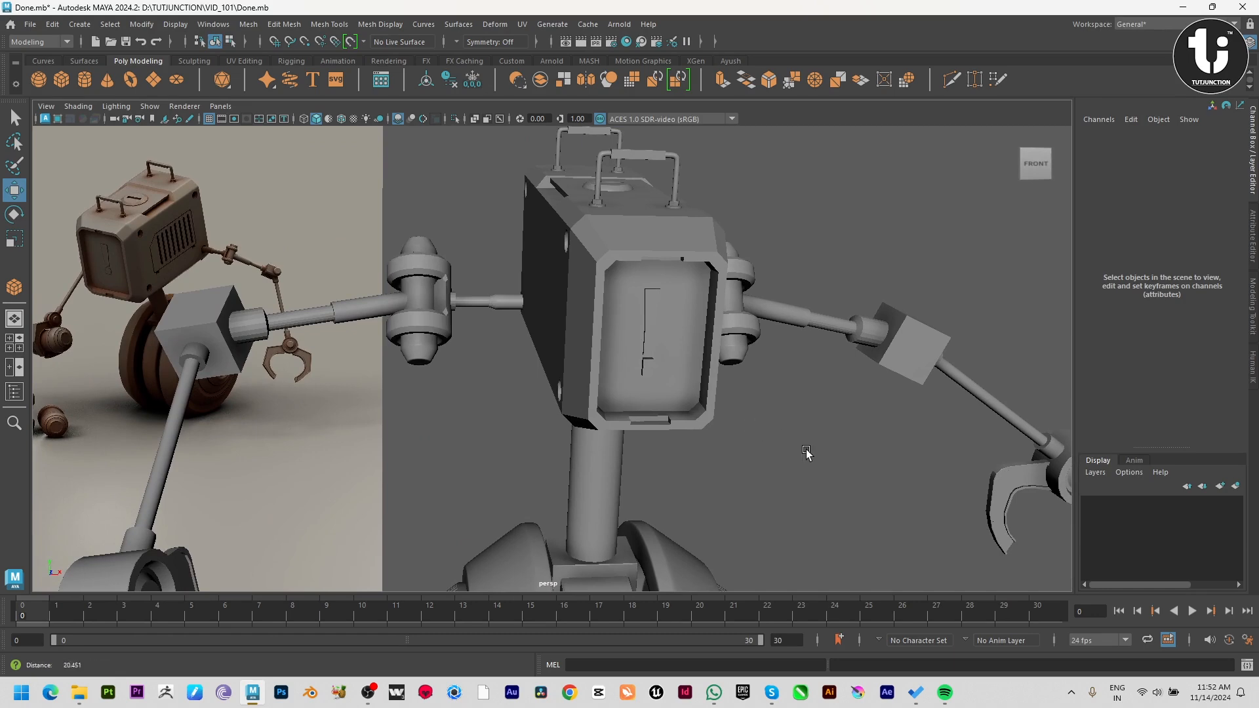
alt+right_drag(806, 453, 702, 414)
alt+middle_drag(799, 443, 820, 447)
alt+drag(821, 447, 746, 433)
alt+middle_drag(747, 433, 907, 460)
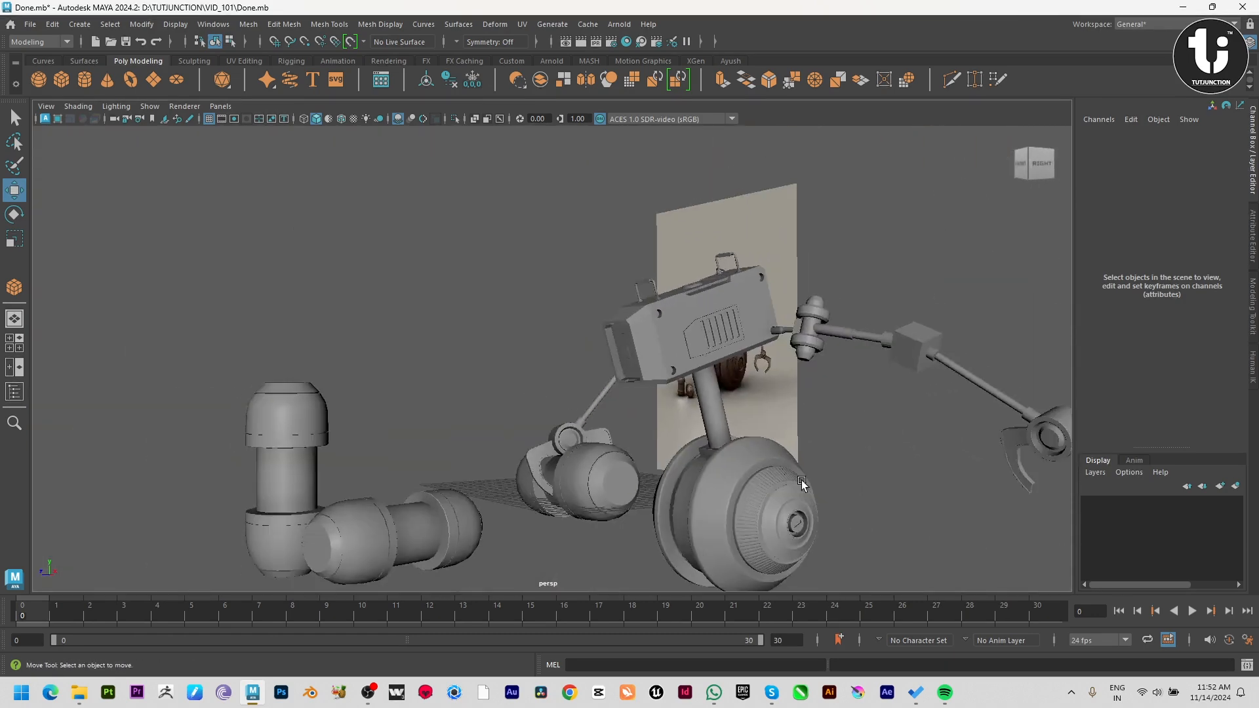